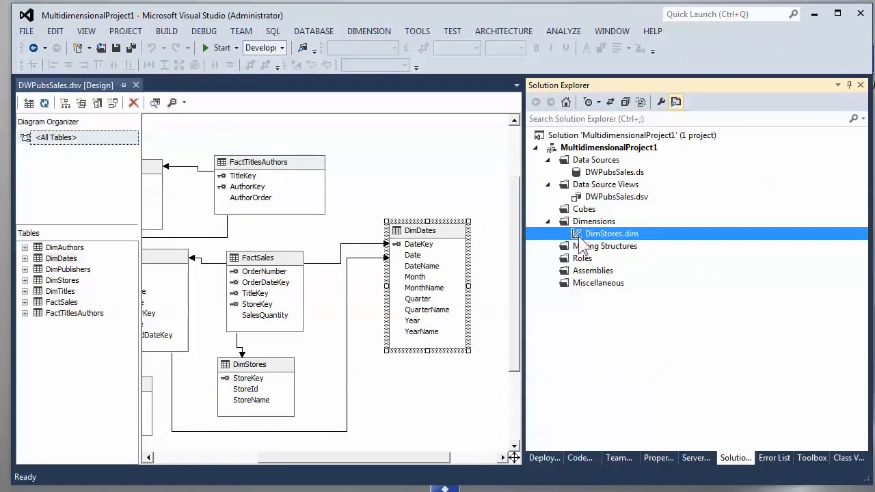
left_click(260, 369)
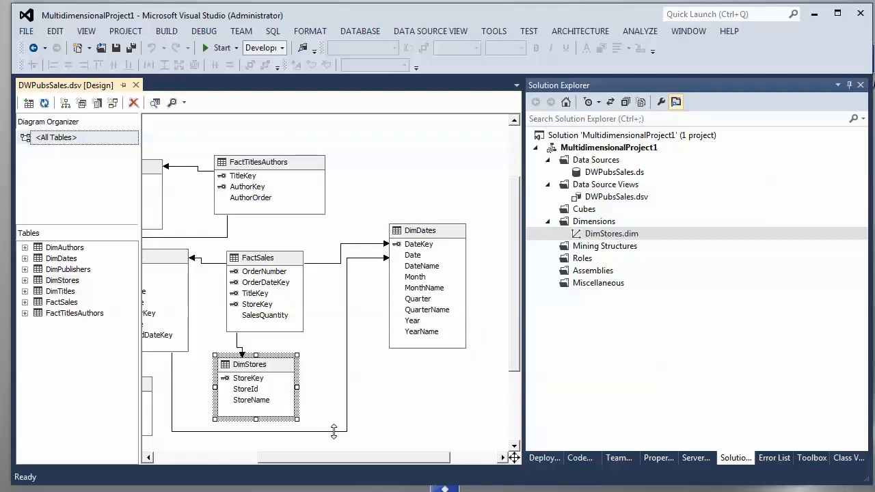
left_click(445, 233)
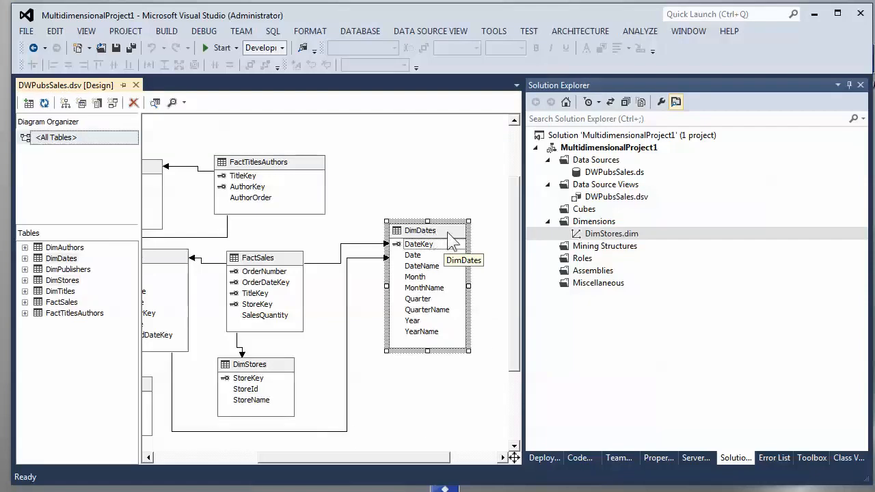
right_click(603, 220)
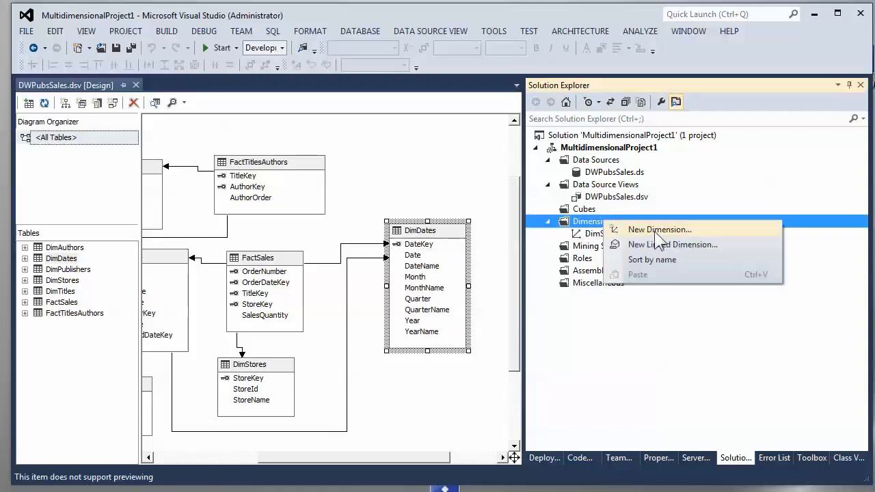
left_click(656, 231)
left_click(473, 378)
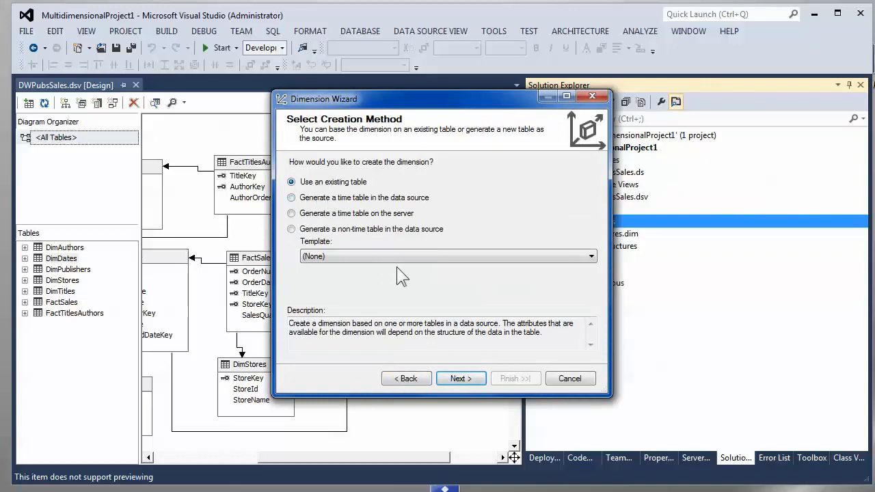
left_click(460, 378)
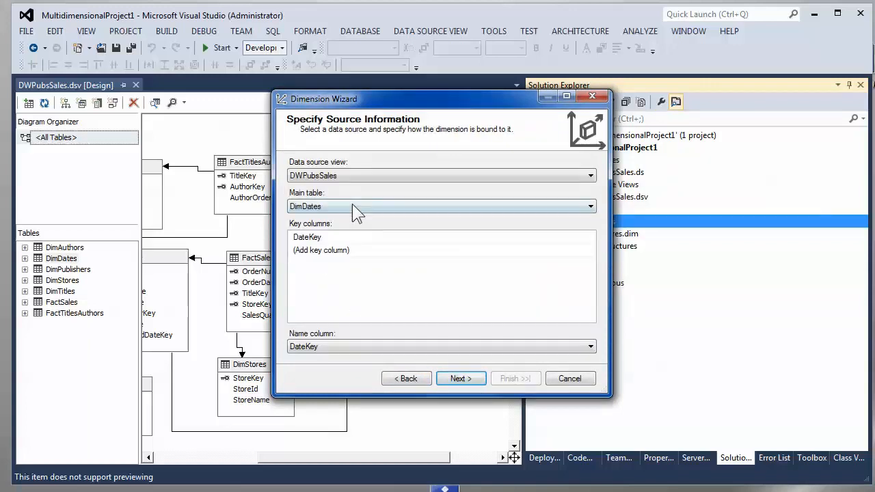
left_click(352, 203)
left_click(352, 204)
left_click(352, 237)
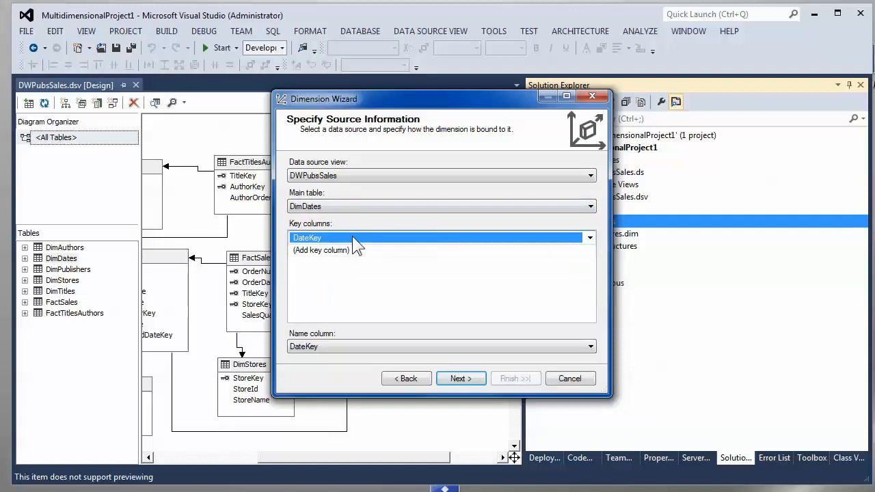
left_click(336, 347)
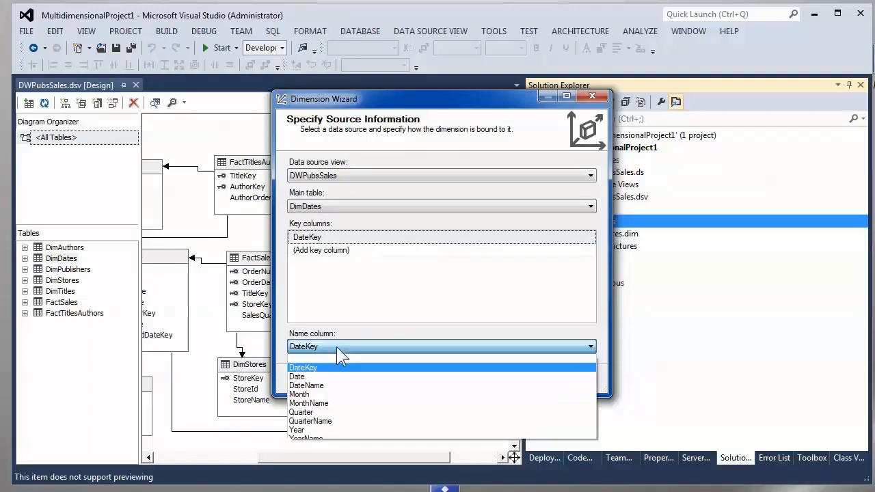
left_click(332, 385)
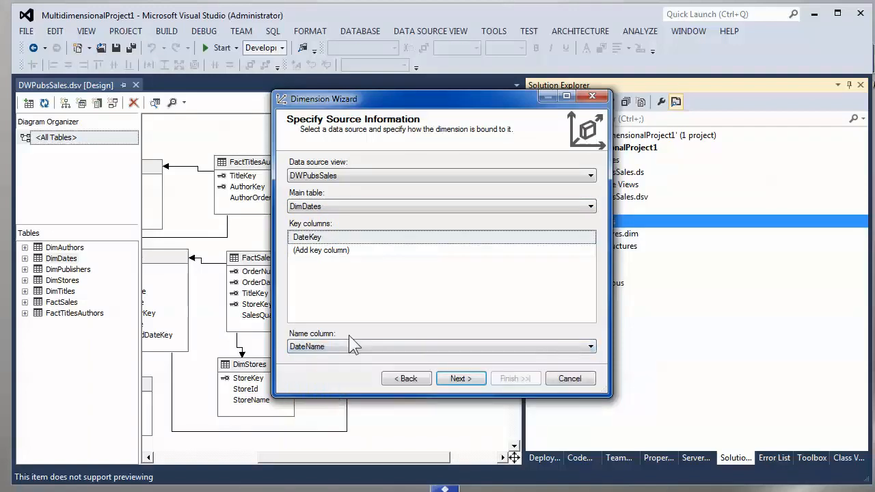
left_click_drag(419, 97, 614, 61)
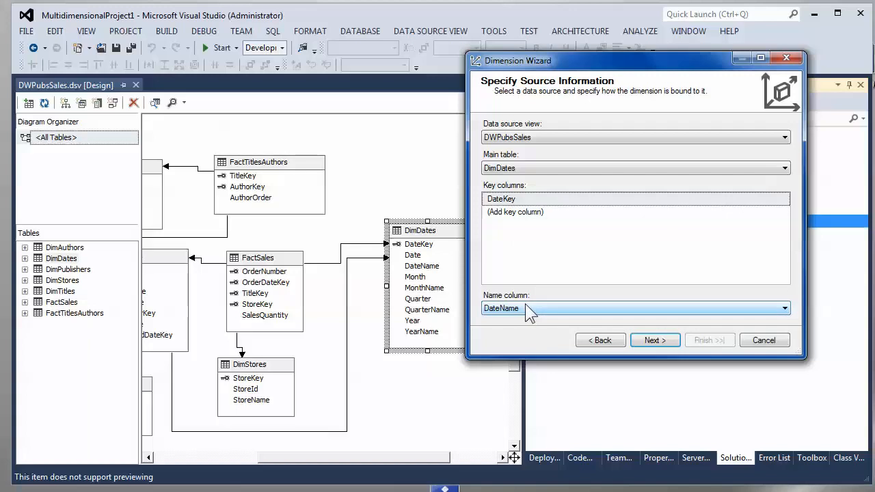
left_click(421, 232)
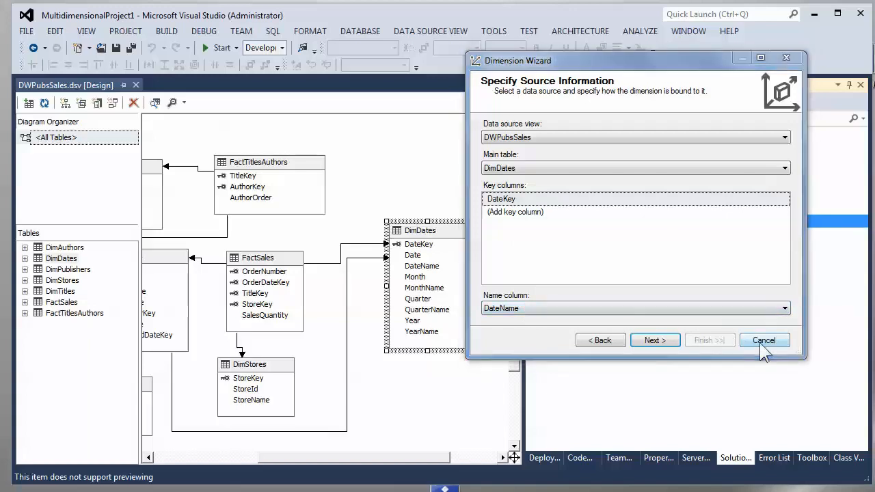
left_click(764, 340)
Step: Explore the DimDates table's data, examining its key, date, date name, month and quarter columns, and close the data view
right_click(414, 237)
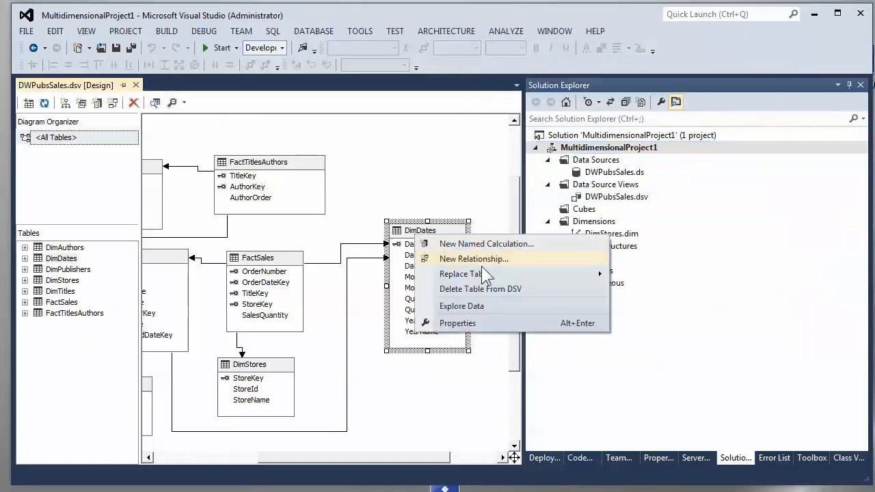
left_click(464, 306)
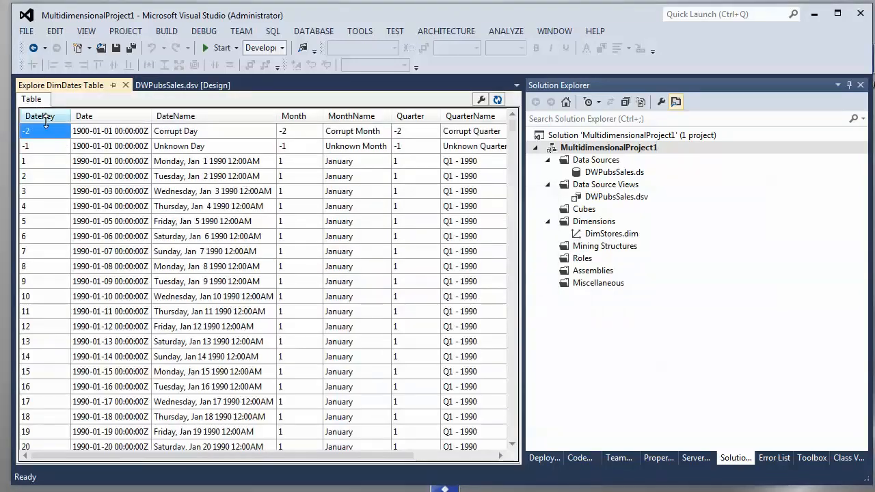
left_click(37, 188)
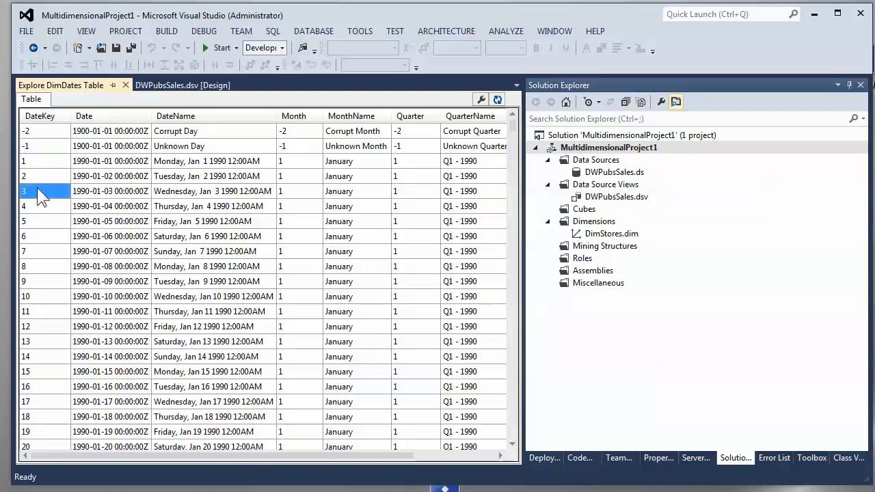
left_click(41, 223)
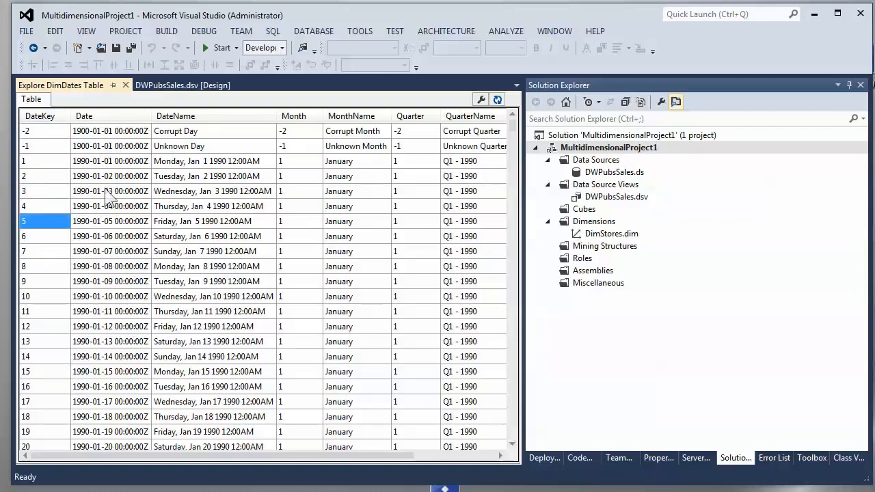
left_click(101, 266)
left_click(102, 296)
left_click(94, 341)
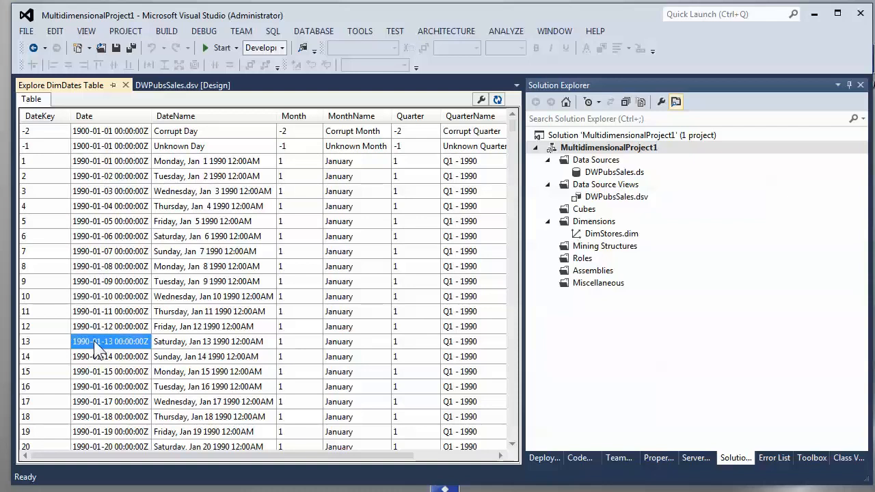
left_click(197, 163)
left_click(180, 239)
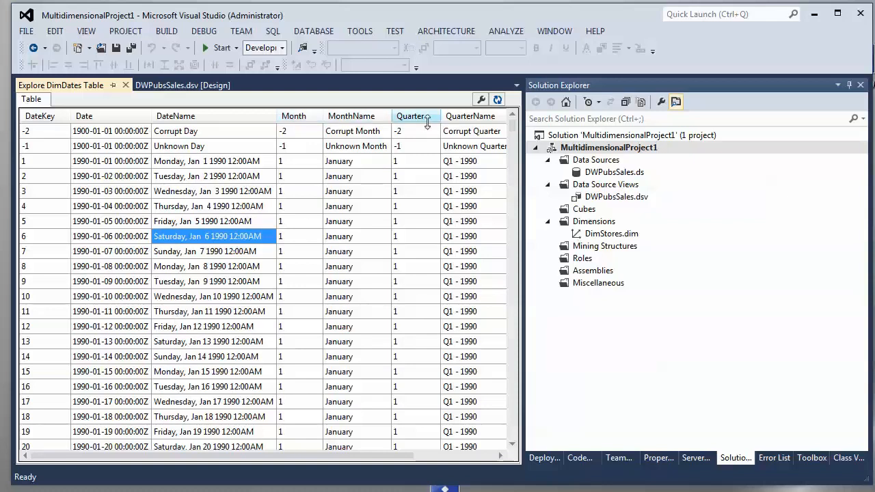
left_click_drag(356, 456, 229, 462)
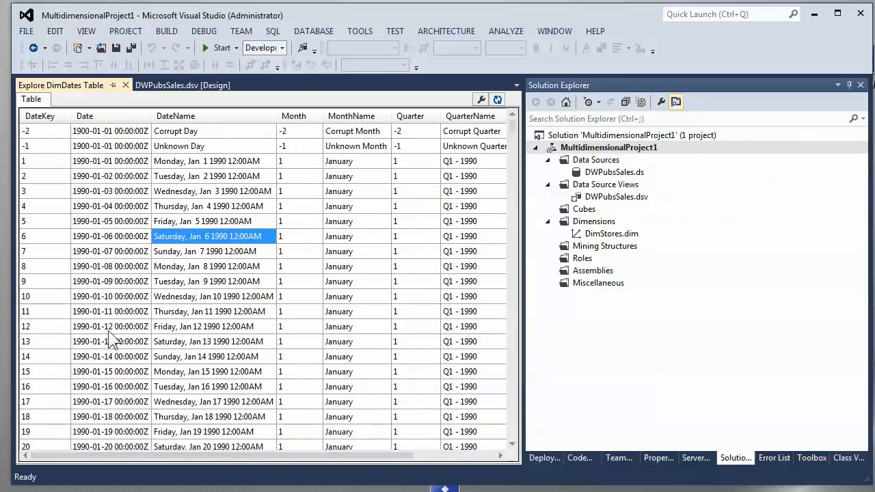
left_click(126, 84)
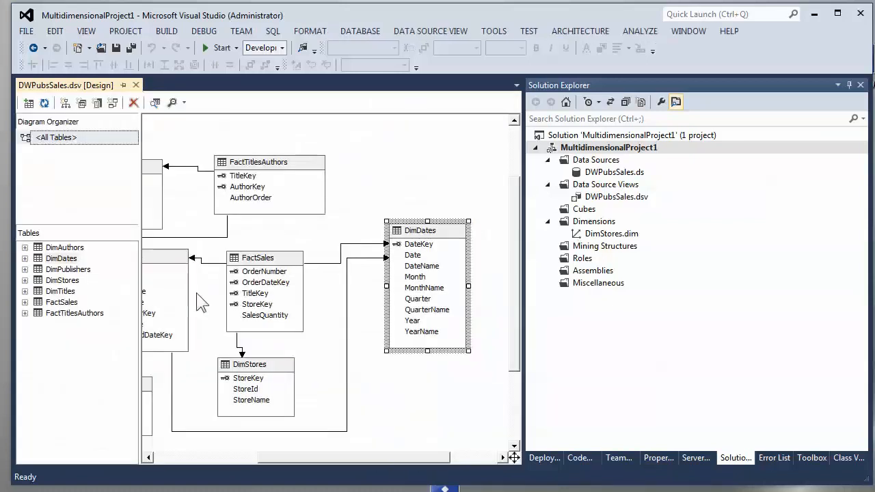
Step: Start a new dimension from the existing DimDates table, keeping DateKey as key column and setting DateName as its name column
right_click(604, 223)
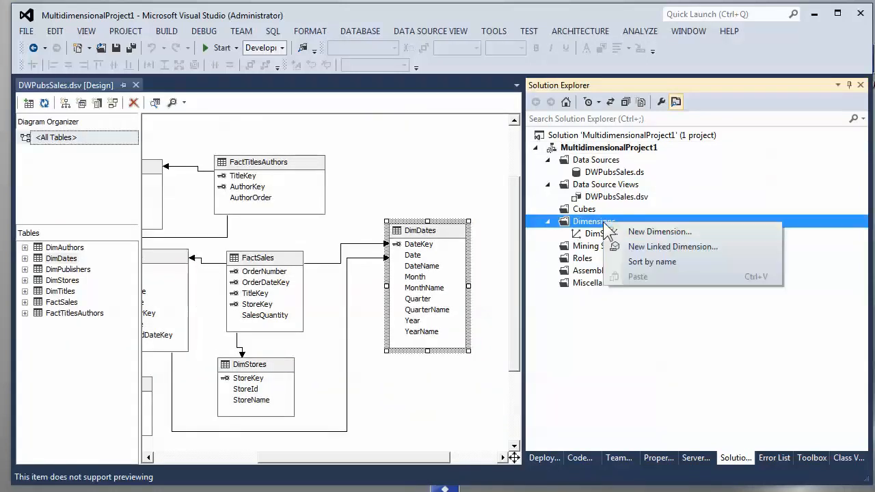
left_click(663, 236)
left_click(471, 381)
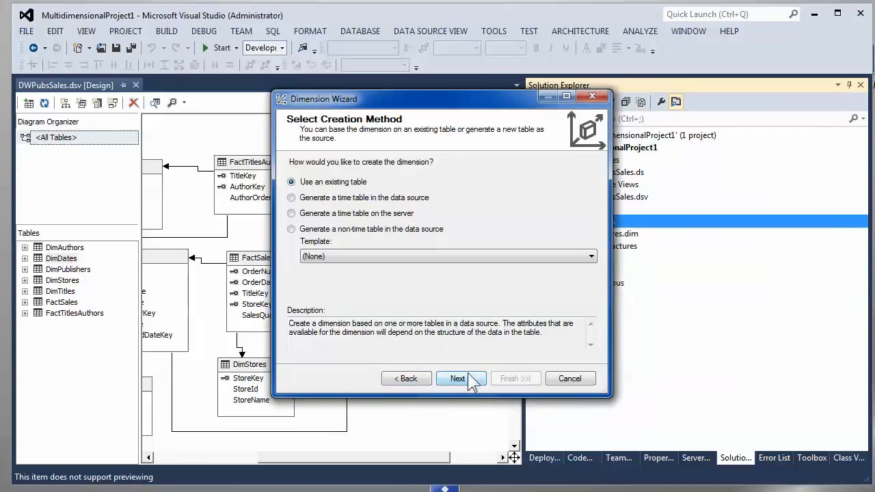
left_click(457, 378)
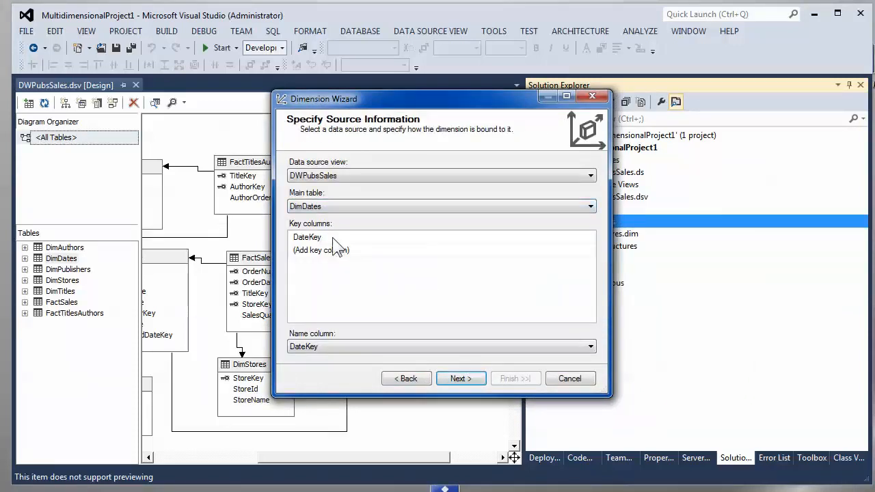
left_click(338, 345)
left_click(355, 384)
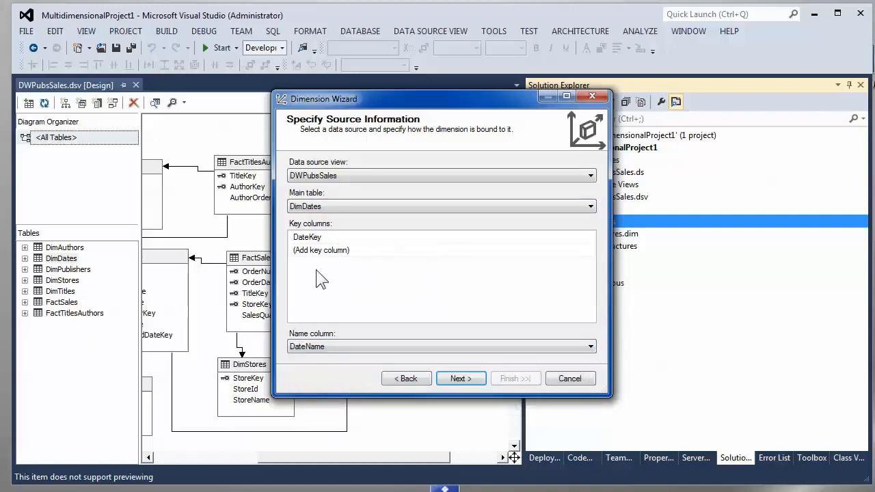
left_click(470, 380)
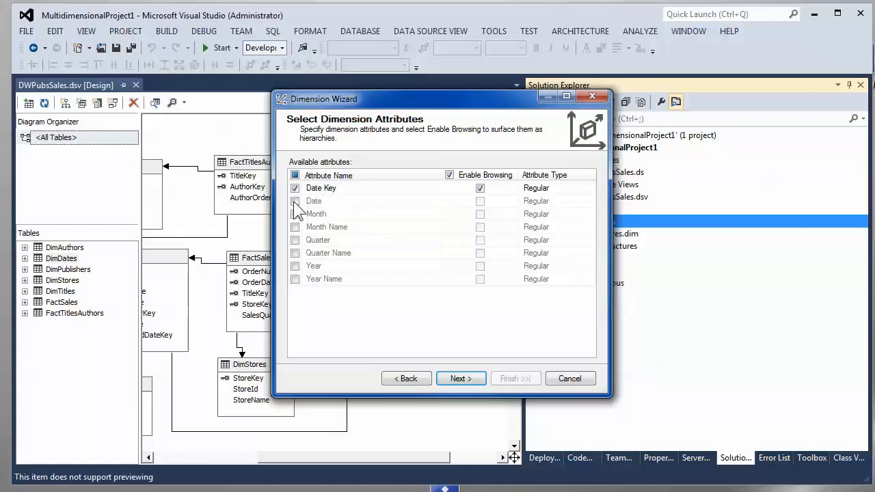
Step: Include Date, Month, Quarter and Year as browsable attributes of the new dimension
left_click(294, 201)
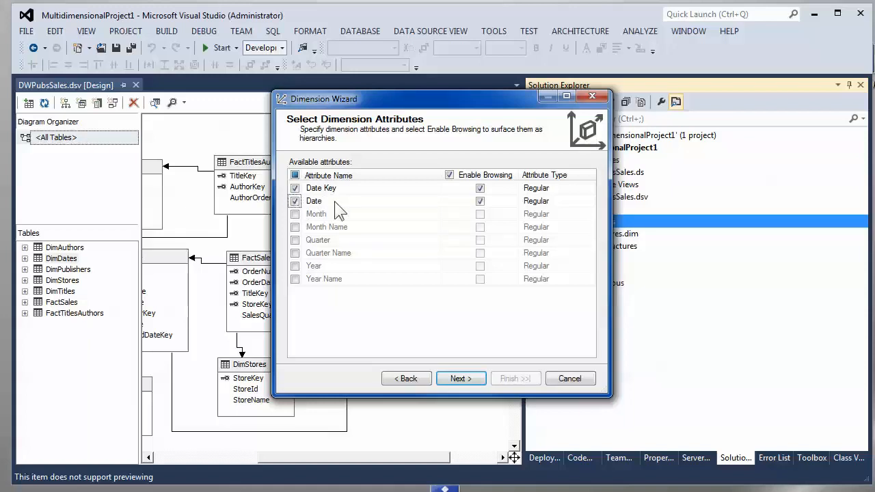
left_click(295, 214)
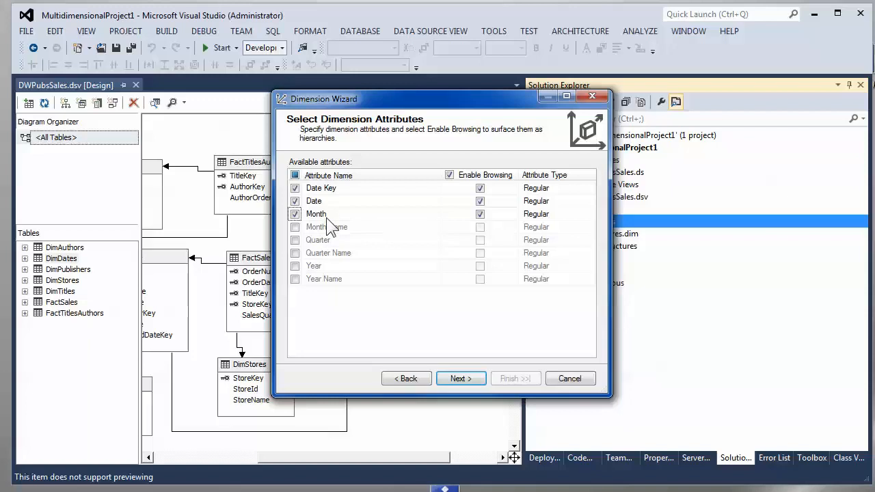
left_click(295, 240)
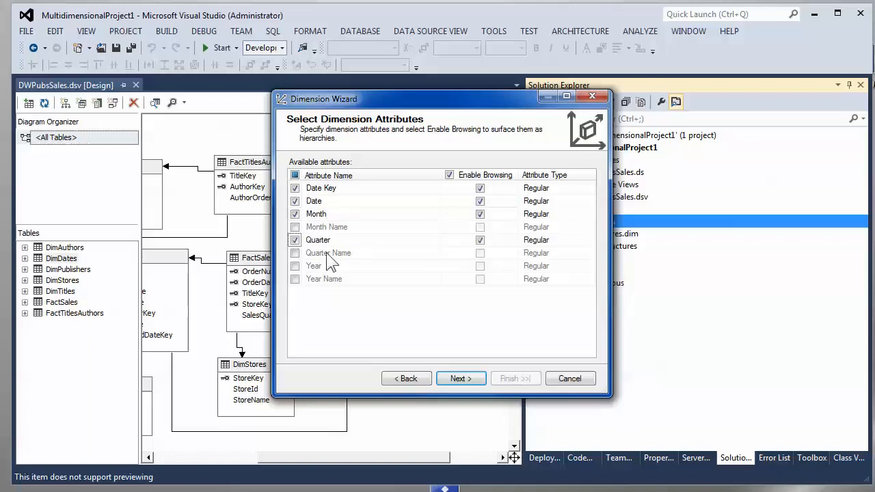
left_click(295, 266)
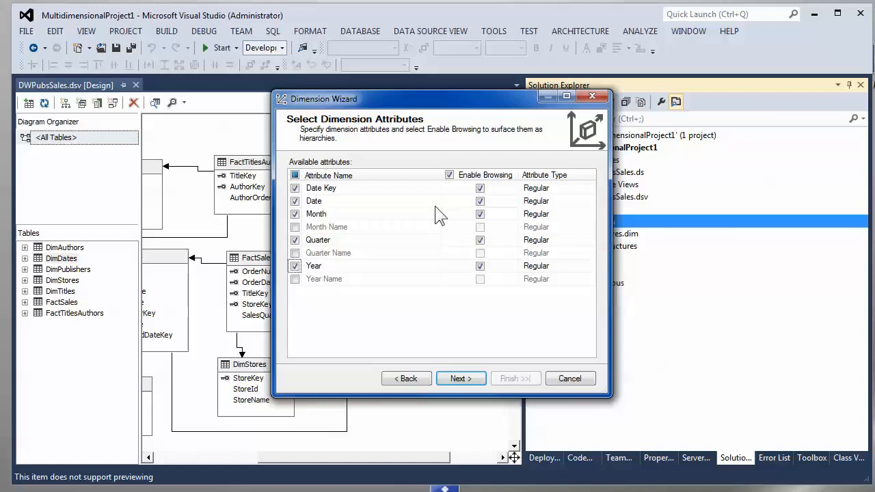
Step: Set the Date Key attribute's type to the first Date entry in the Calendar group, enlarging the type list
left_click(588, 188)
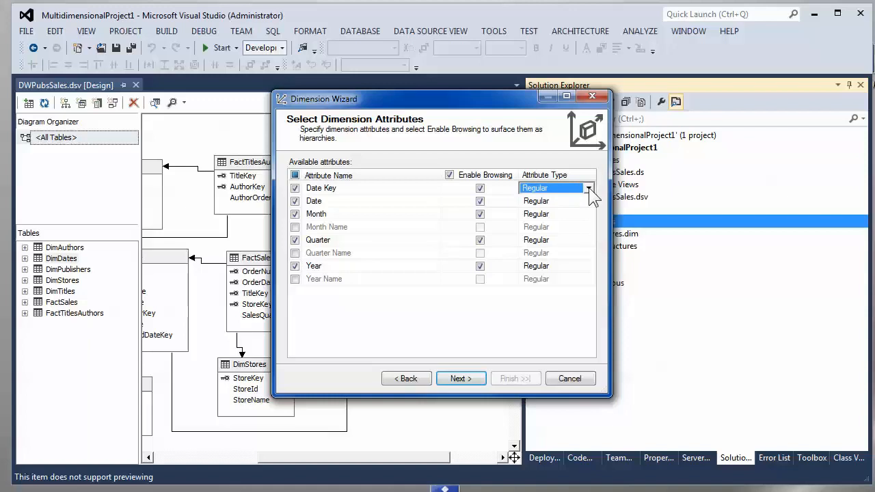
left_click(589, 189)
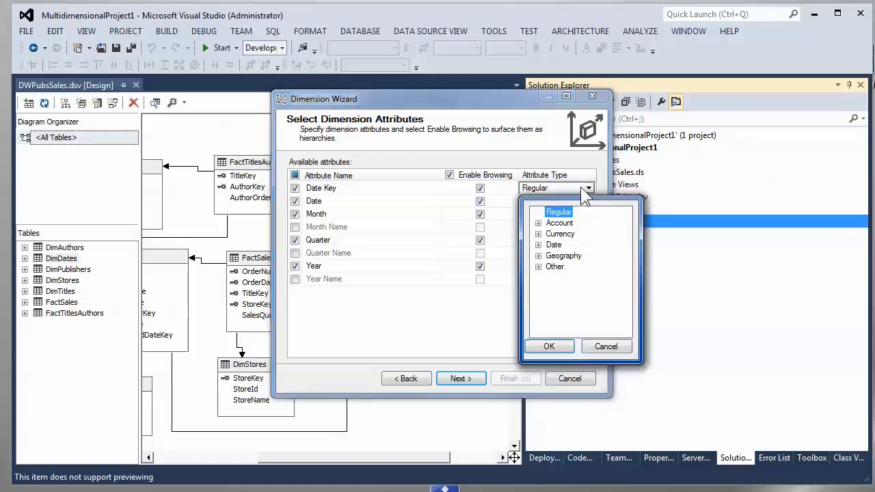
left_click(538, 244)
left_click(555, 245)
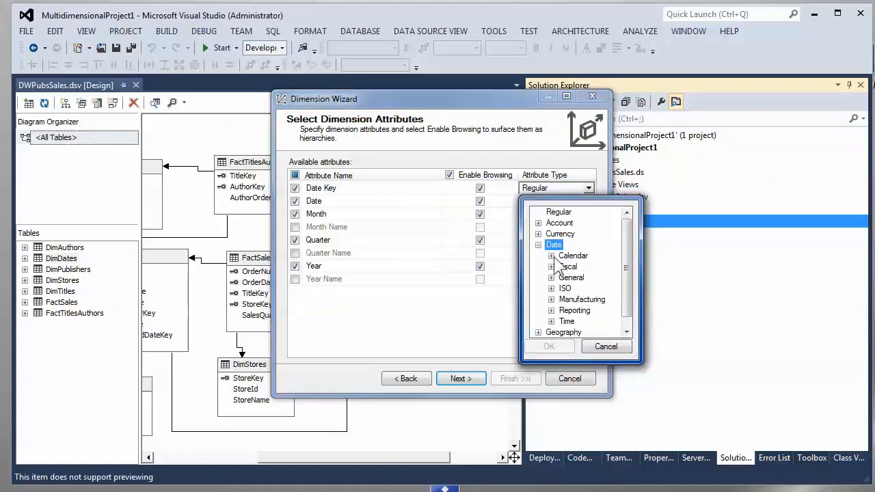
left_click(550, 256)
left_click(579, 223)
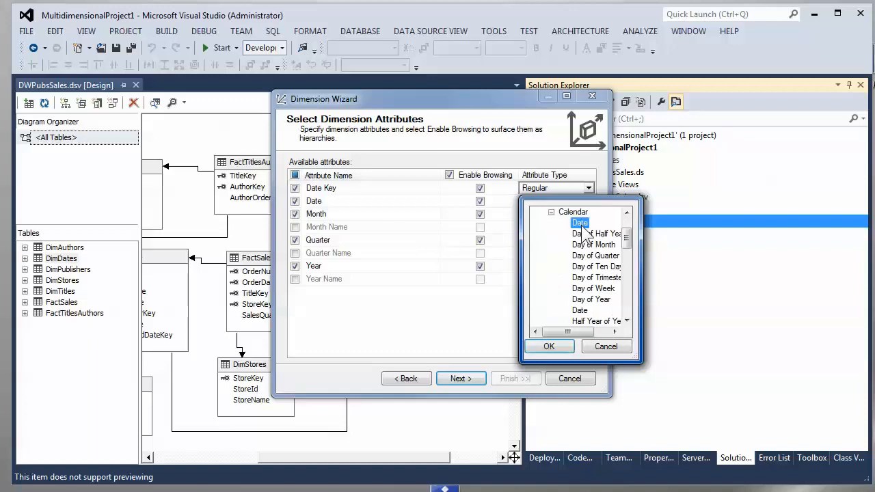
left_click_drag(641, 295, 734, 295)
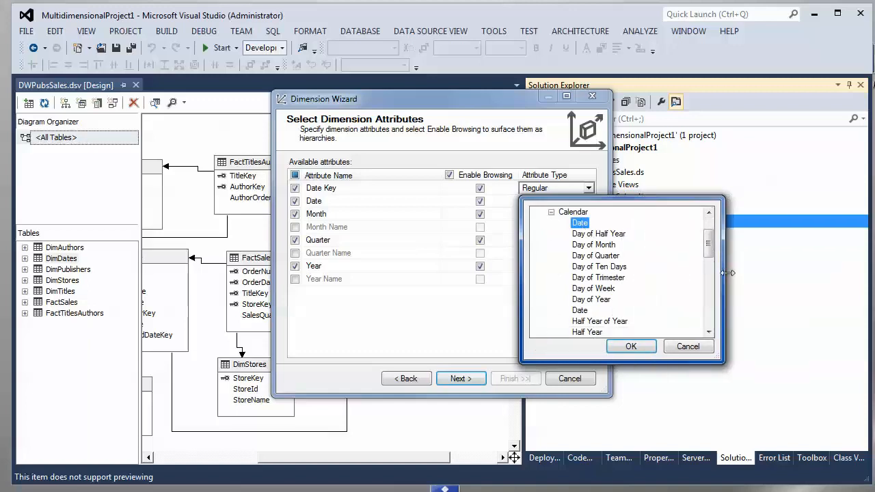
left_click_drag(606, 360, 605, 432)
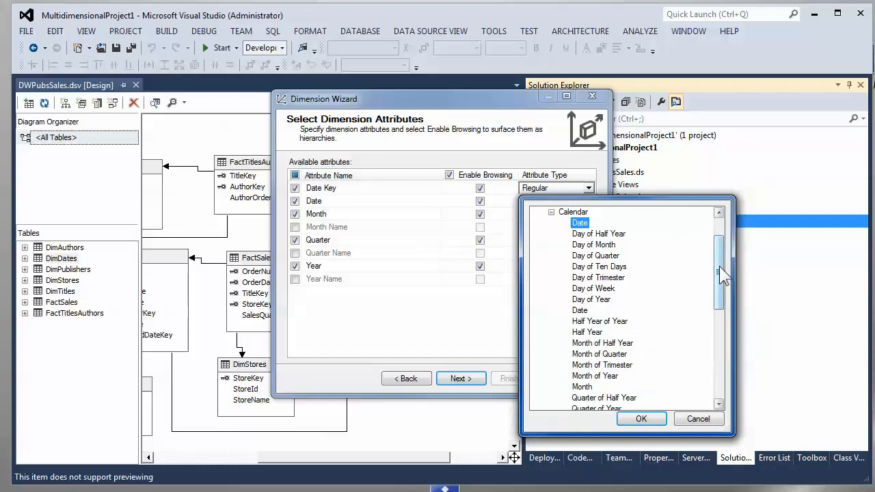
mouse_move(722, 273)
left_mouse_down()
mouse_move(721, 238)
mouse_move(723, 294)
mouse_move(720, 262)
left_mouse_up()
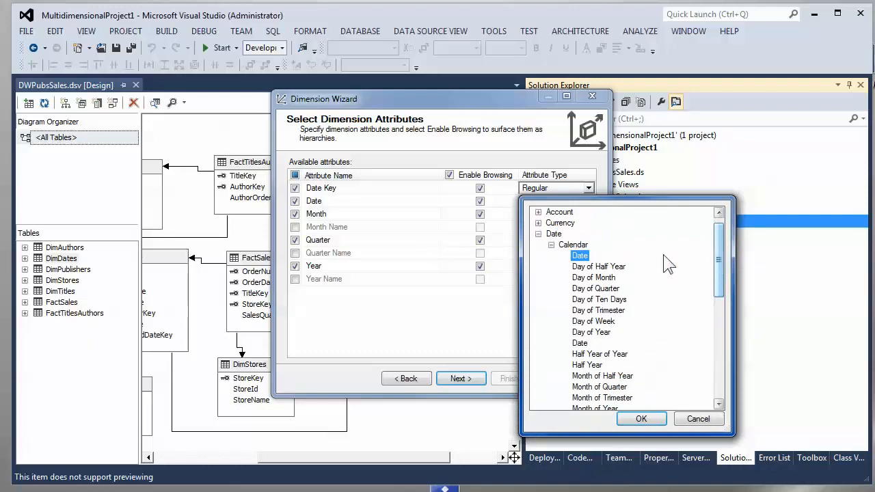
left_click(580, 343)
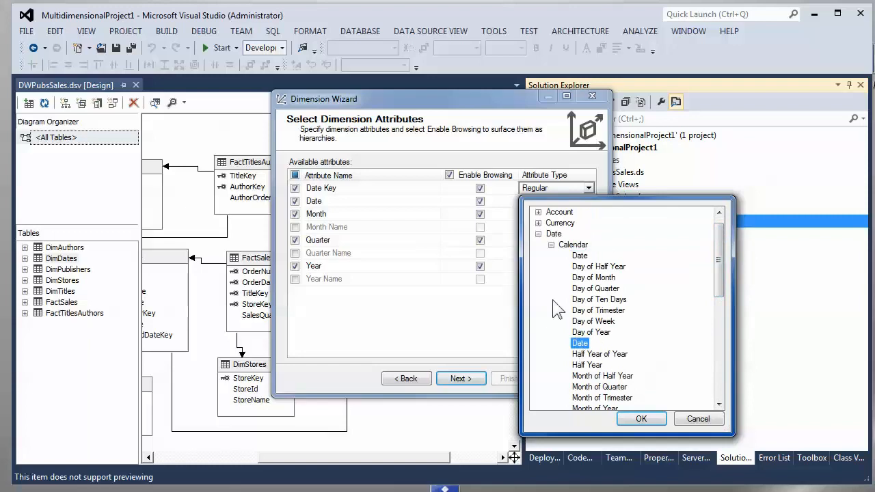
left_click(581, 255)
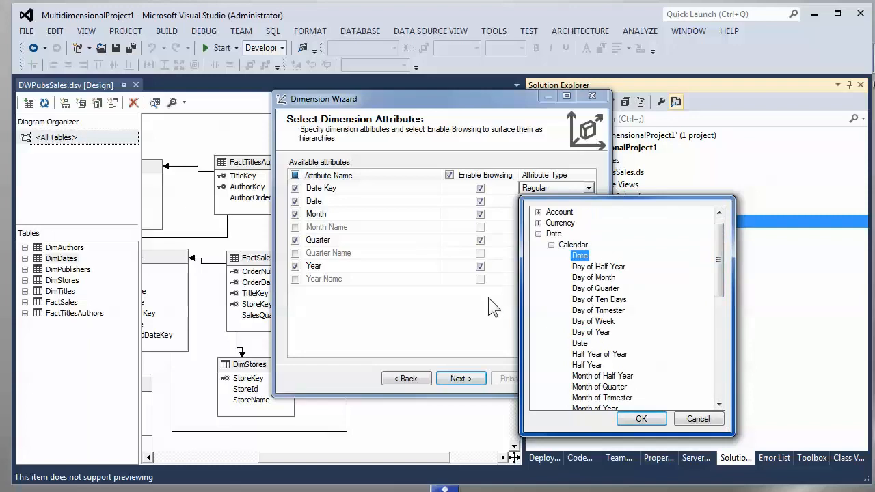
left_click(641, 419)
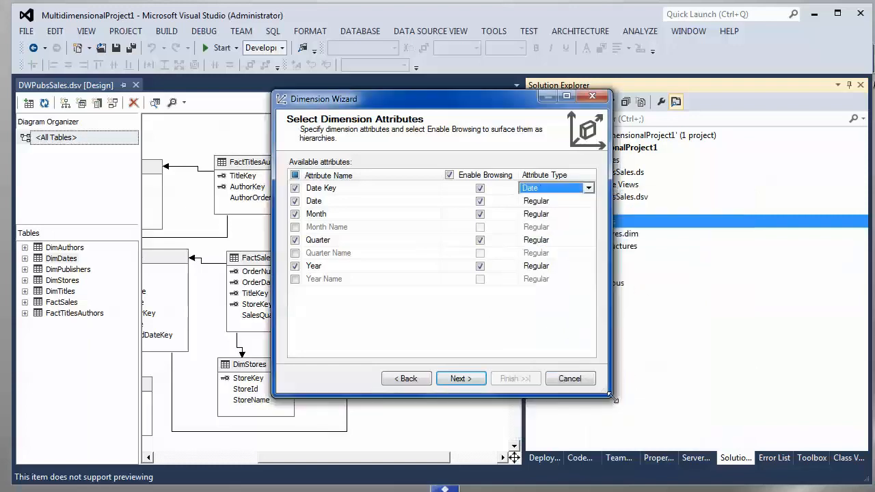
Step: Set the Date attribute's type to the Calendar Date entry that follows Day of Year
left_click(568, 201)
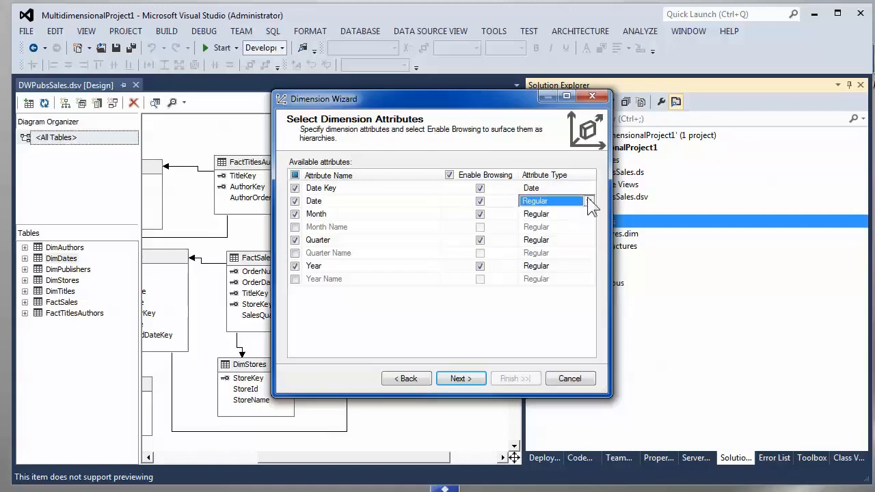
left_click(588, 201)
left_click(538, 258)
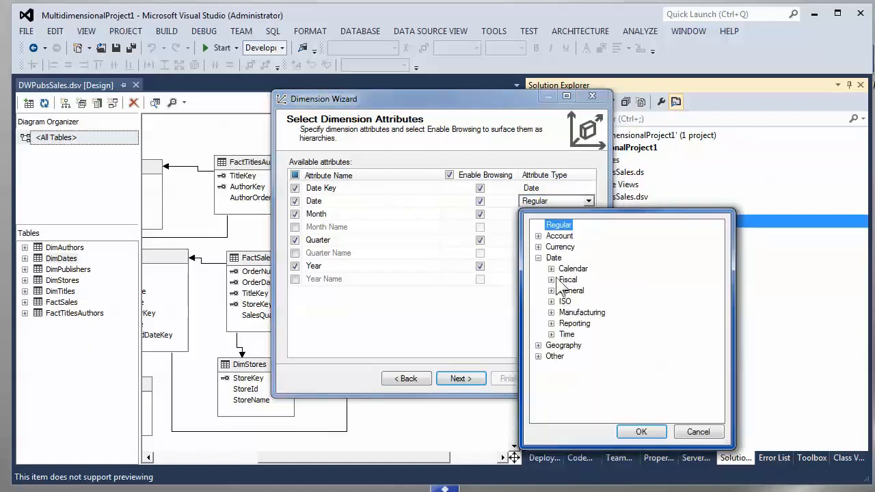
left_click(549, 269)
left_click(578, 323)
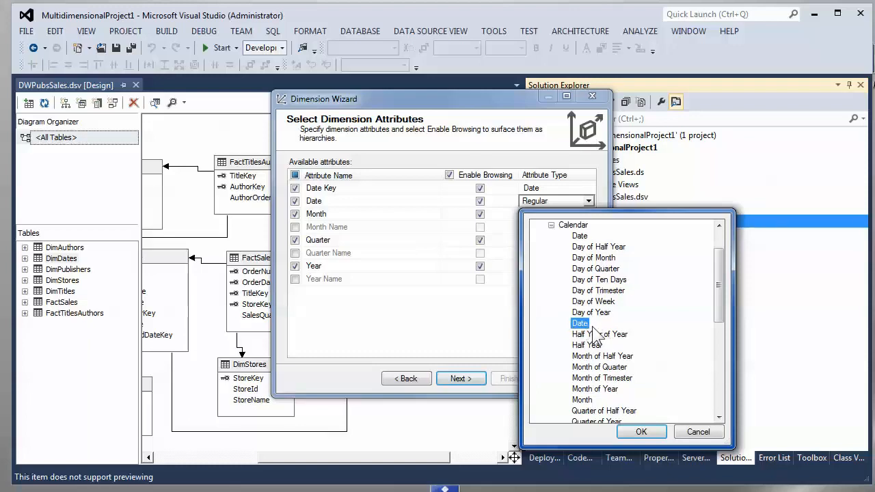
left_click(644, 430)
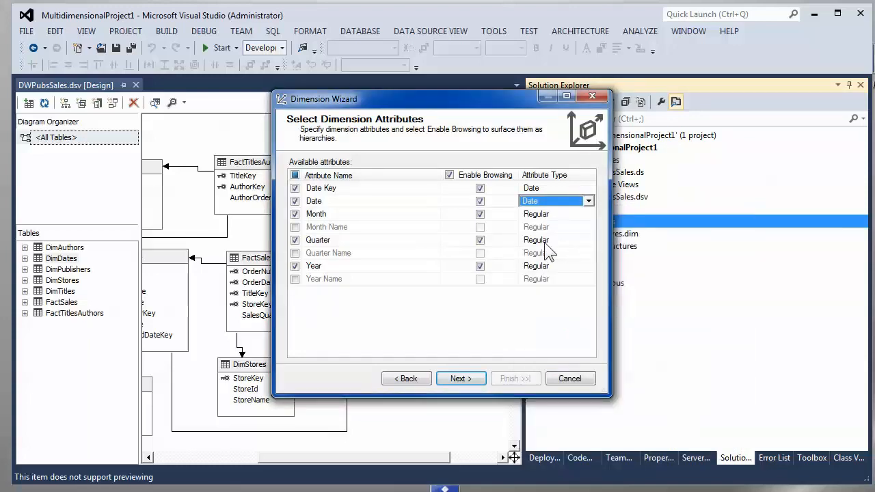
Step: Set the Month attribute's type to Month from the Calendar date types
left_click(582, 215)
left_click(588, 214)
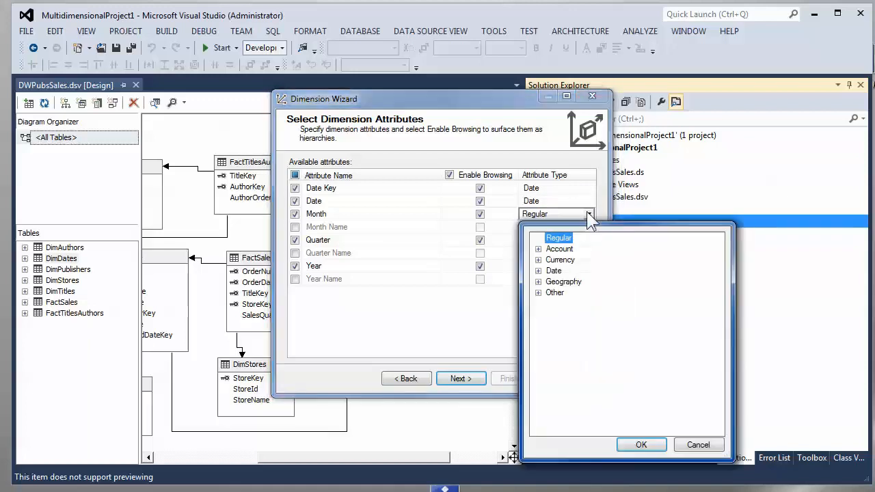
left_click(538, 270)
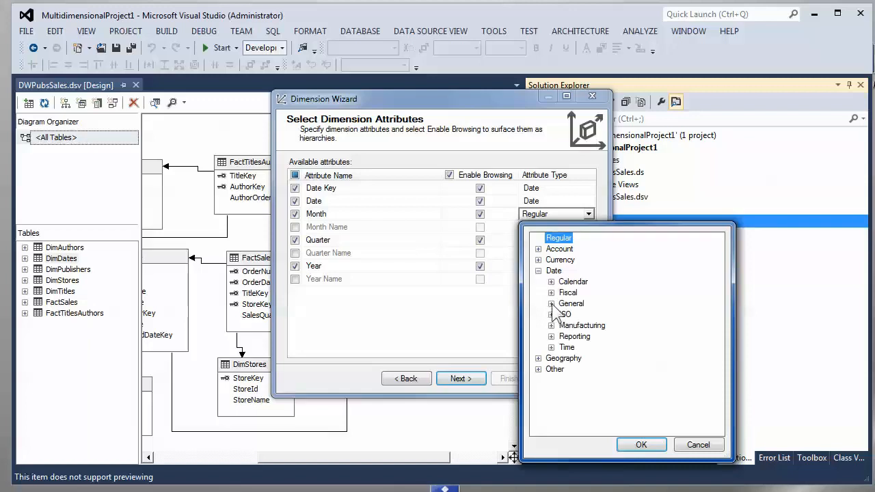
left_click(551, 282)
left_click(583, 413)
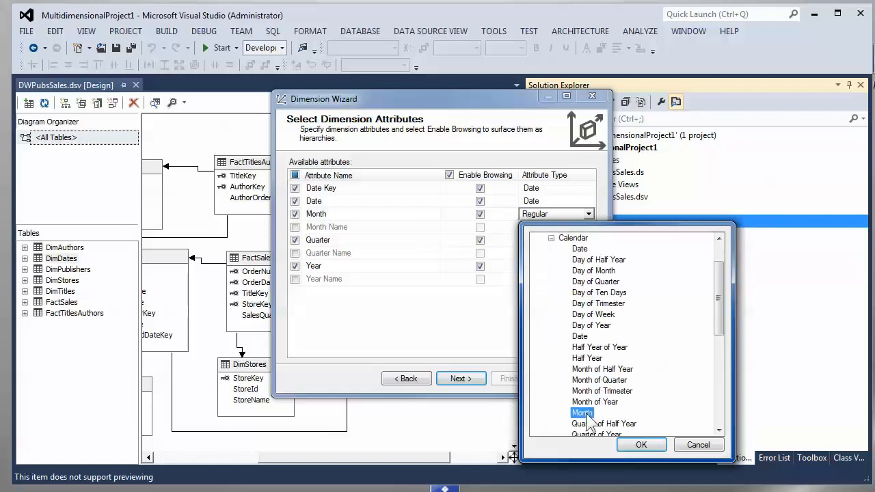
left_click(641, 445)
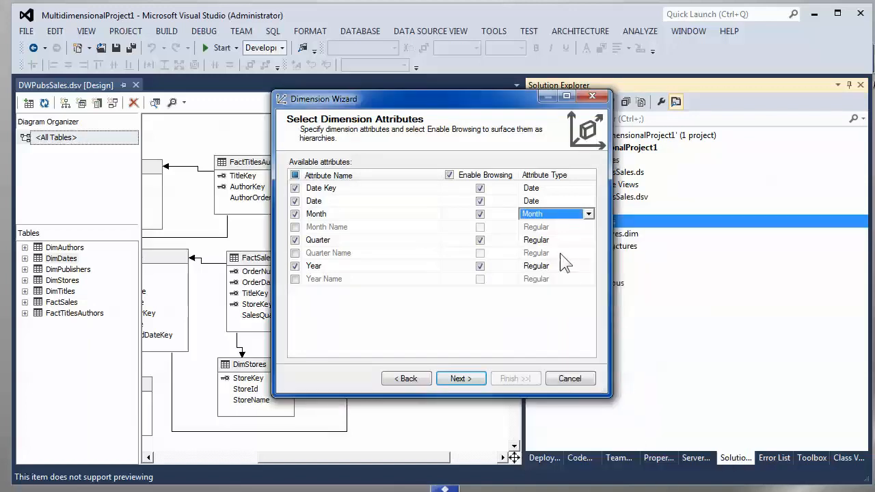
Step: Set the Quarter attribute's type to Quarter from the Calendar date types
left_click(565, 249)
left_click(581, 241)
left_click(590, 240)
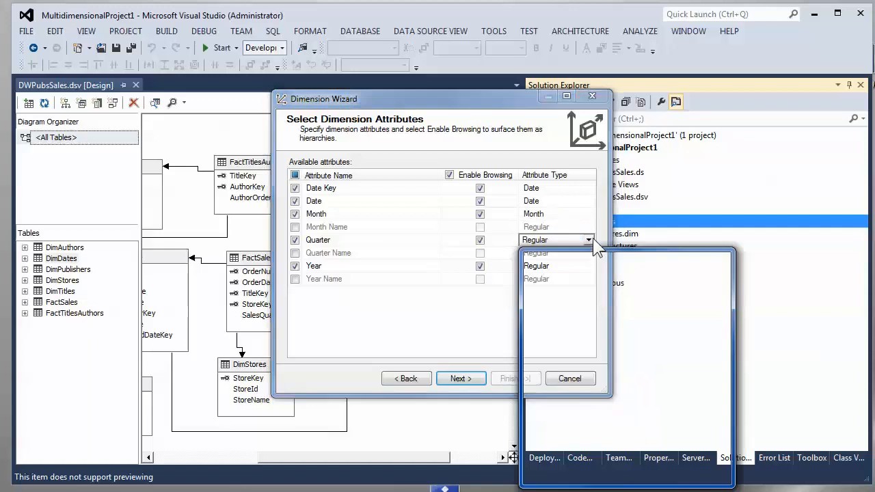
left_click(538, 297)
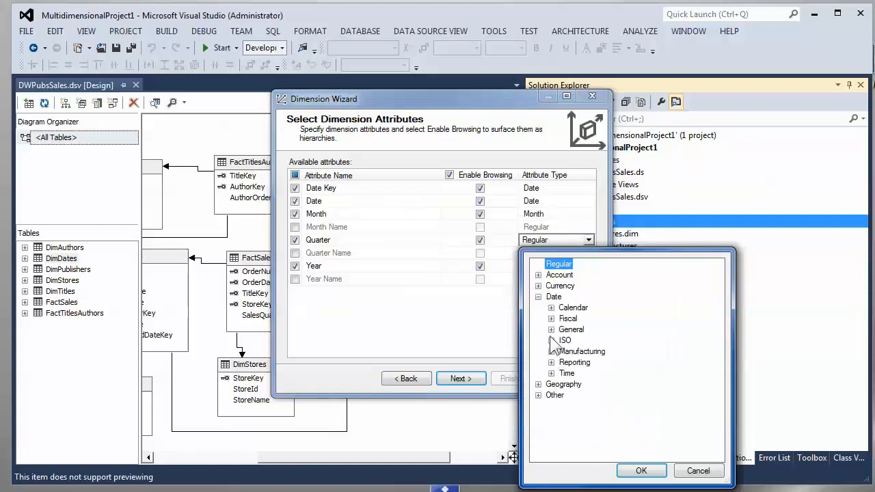
left_click(550, 307)
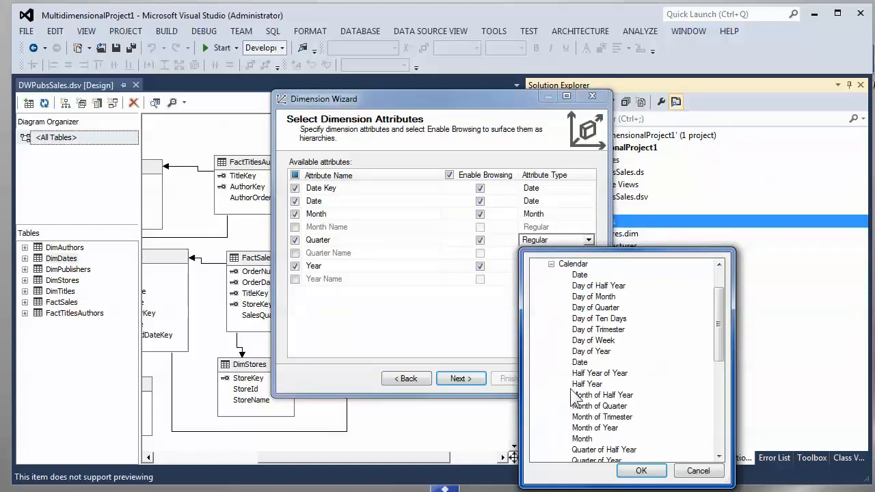
left_click(584, 406)
left_click(642, 471)
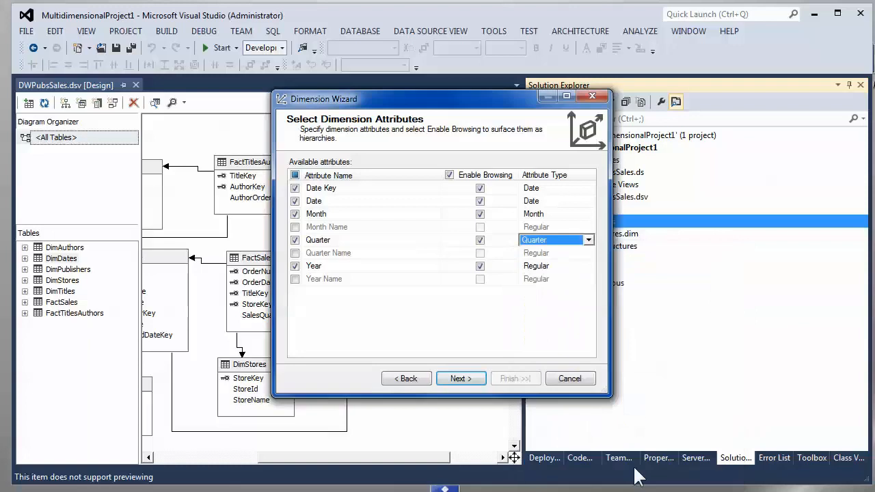
Step: Set the Year attribute's type to Year from the Calendar date types
left_click(567, 266)
left_click(588, 266)
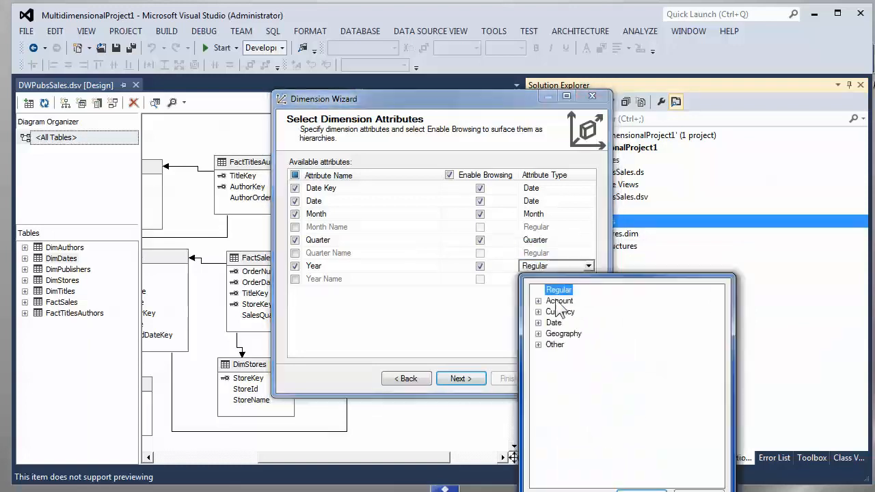
left_click(537, 322)
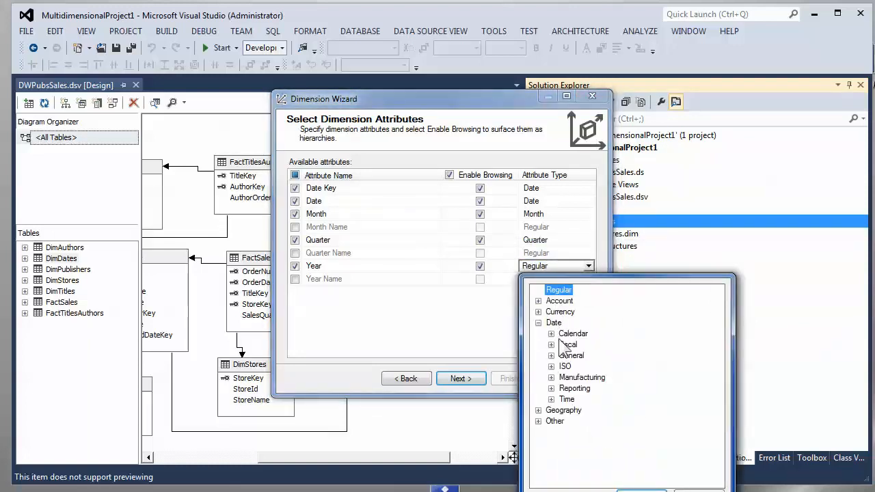
left_click(551, 334)
scroll(581, 411, "down", 5)
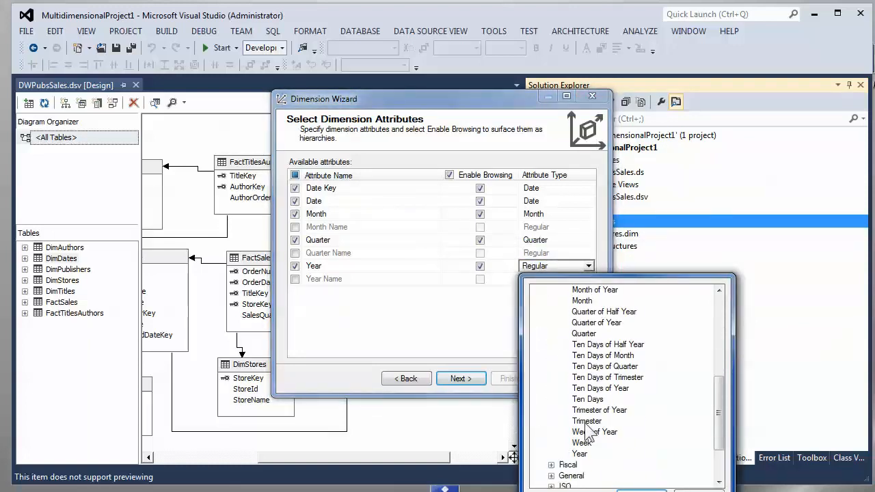
left_click(586, 454)
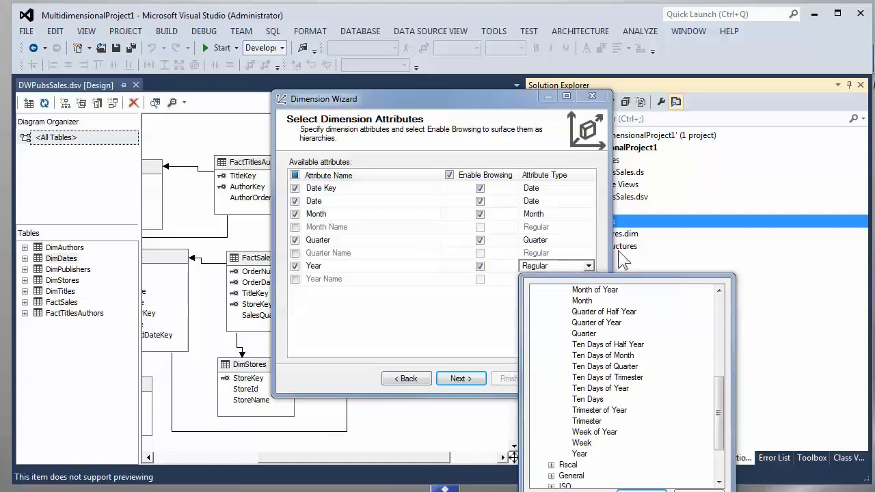
left_click_drag(630, 273, 658, 309)
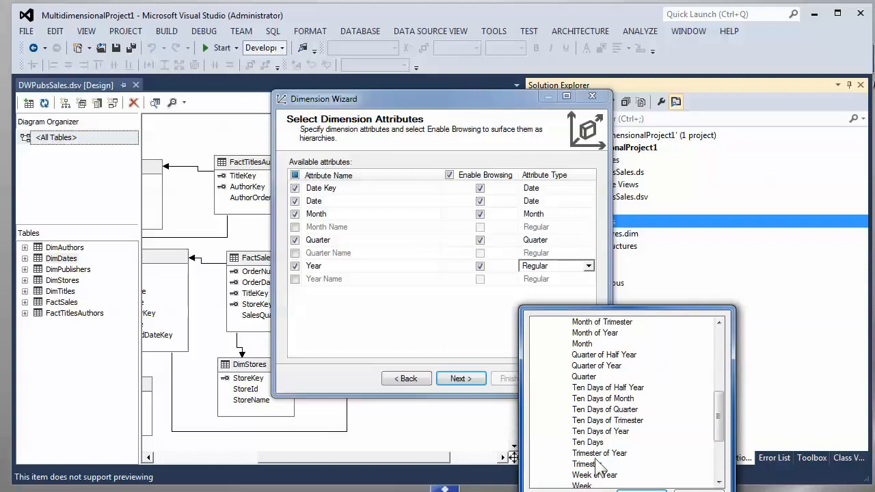
left_click_drag(719, 414, 720, 452)
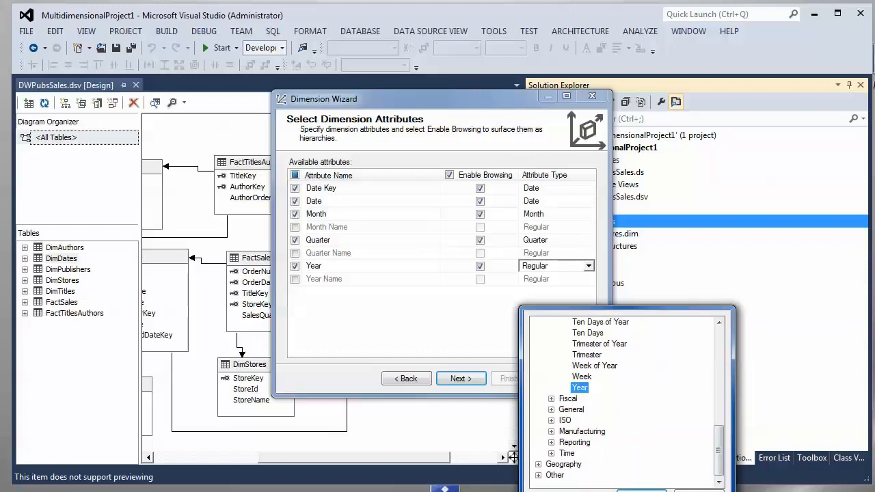
left_click(580, 388)
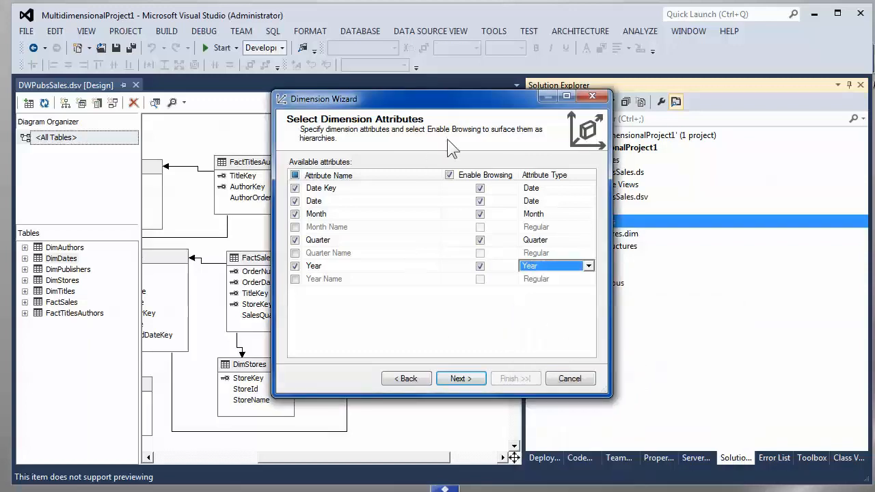
Step: Accept the attribute selections, name the new dimension DimDates without a space, and finish the wizard
left_click_drag(445, 101, 435, 48)
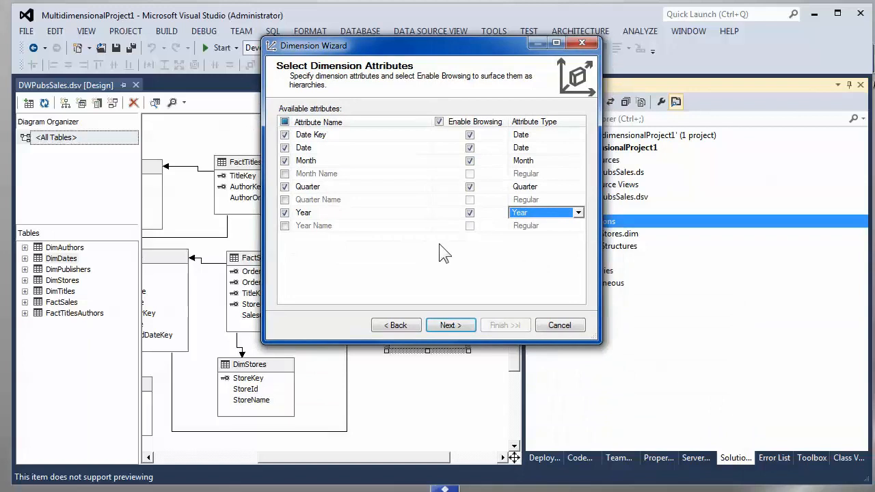
left_click(447, 326)
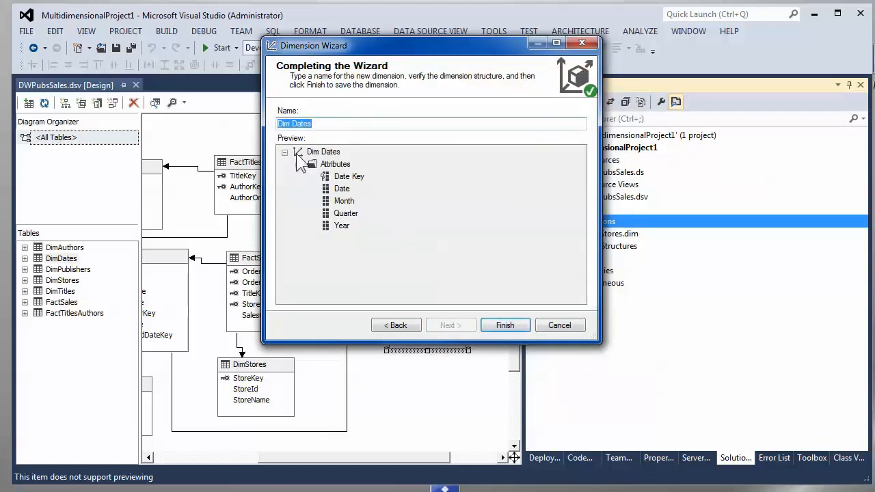
left_click(293, 123)
key("BackSpace")
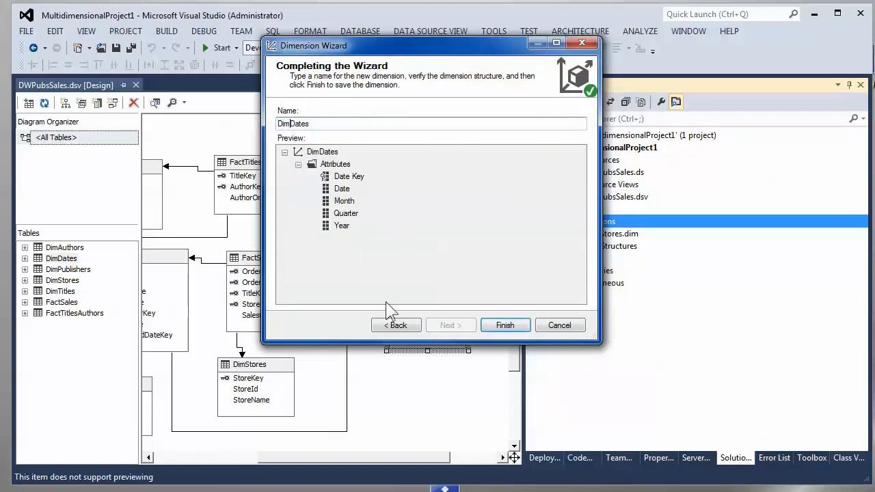
left_click(511, 325)
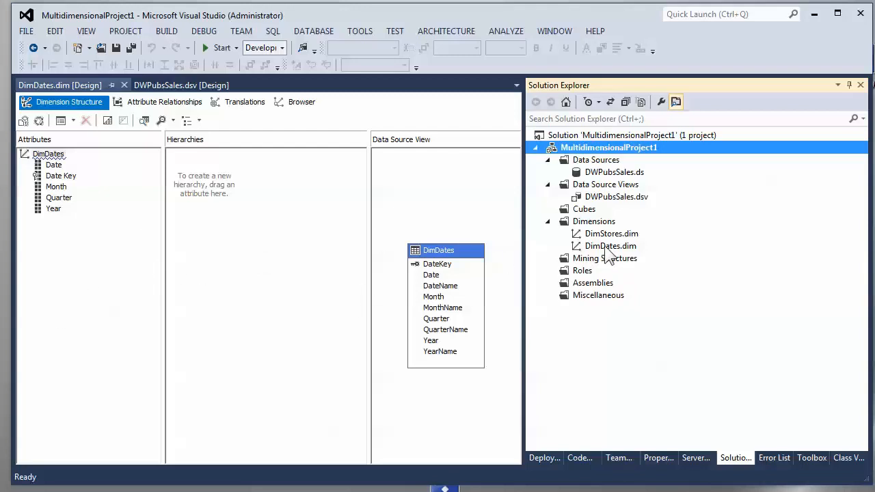
Step: Process the DimDates dimension with the Process Full option, building and deploying the project first
right_click(603, 247)
left_click(661, 271)
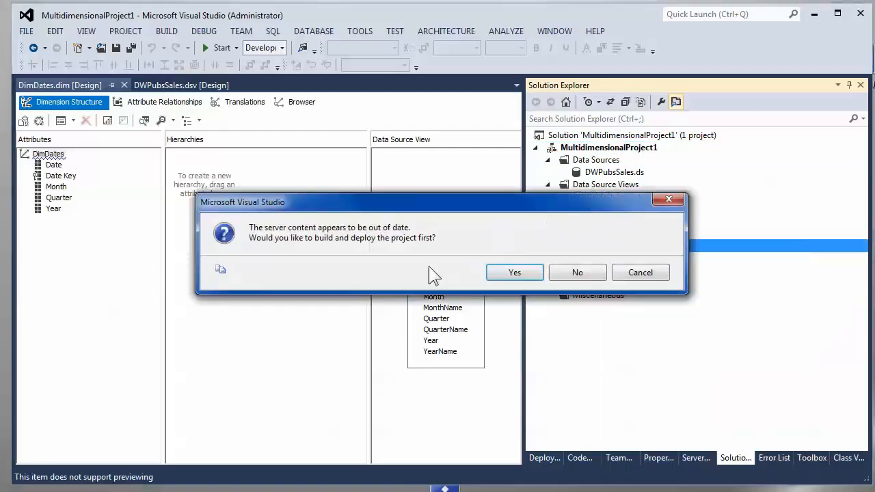
left_click(519, 274)
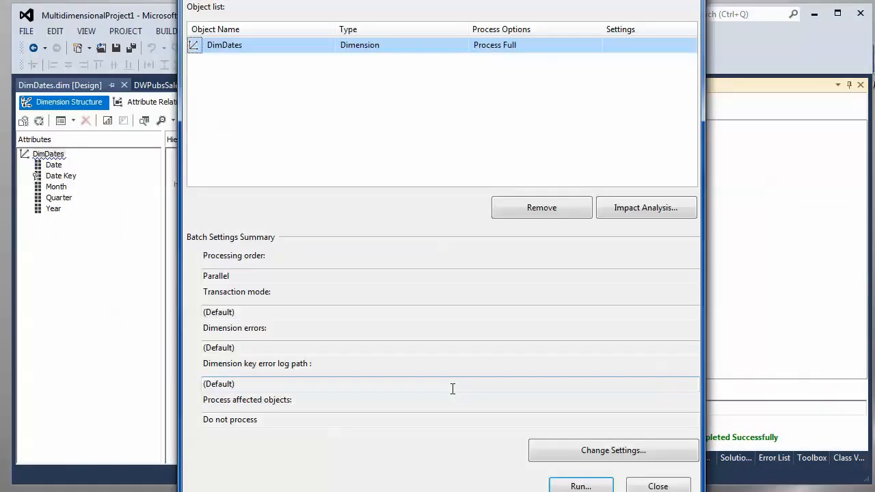
left_click_drag(510, 0, 510, 10)
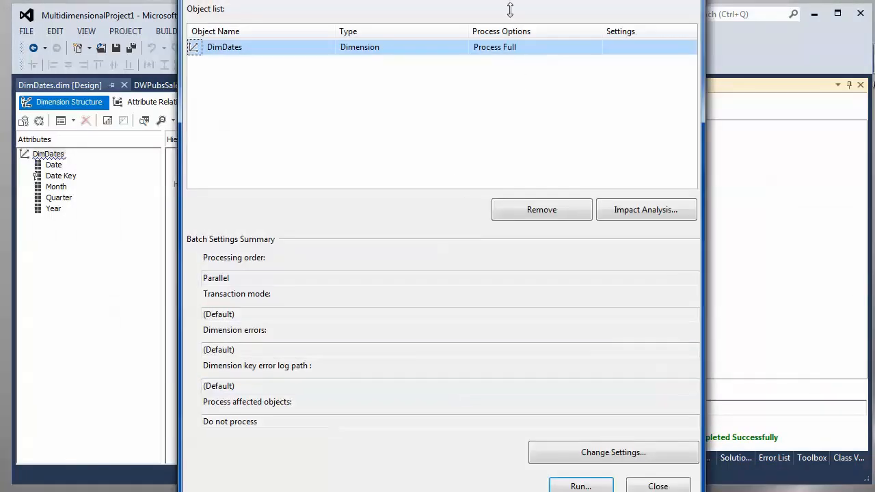
left_click_drag(227, 0, 218, 1)
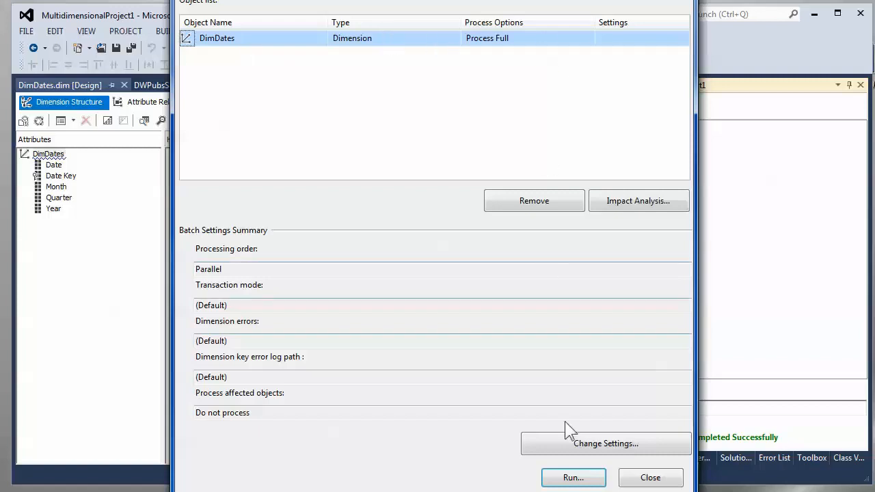
left_click(569, 474)
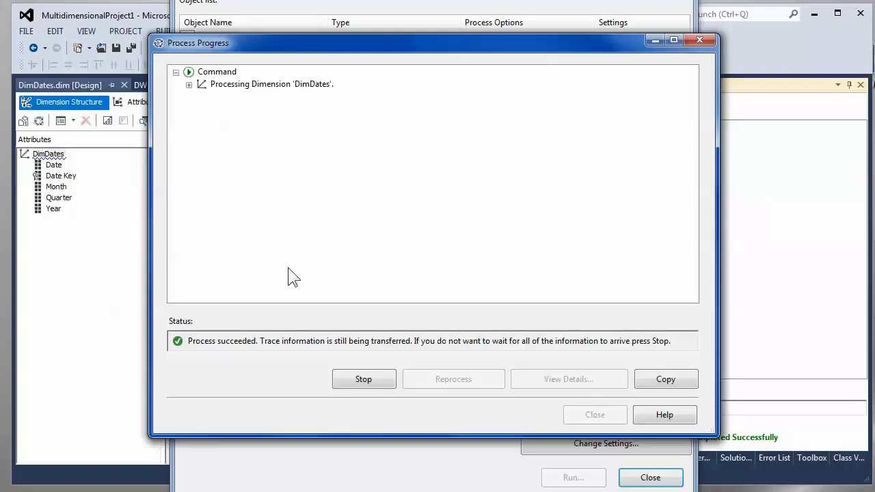
Step: Examine the SQL query that processing ran for the Year attribute, and close the processing windows
left_click(191, 86)
left_click(202, 171)
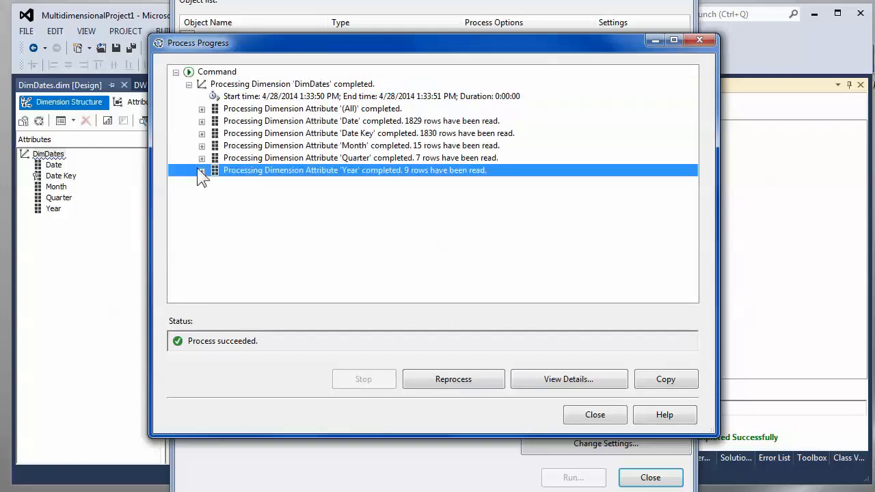
left_click(201, 170)
left_click(239, 198)
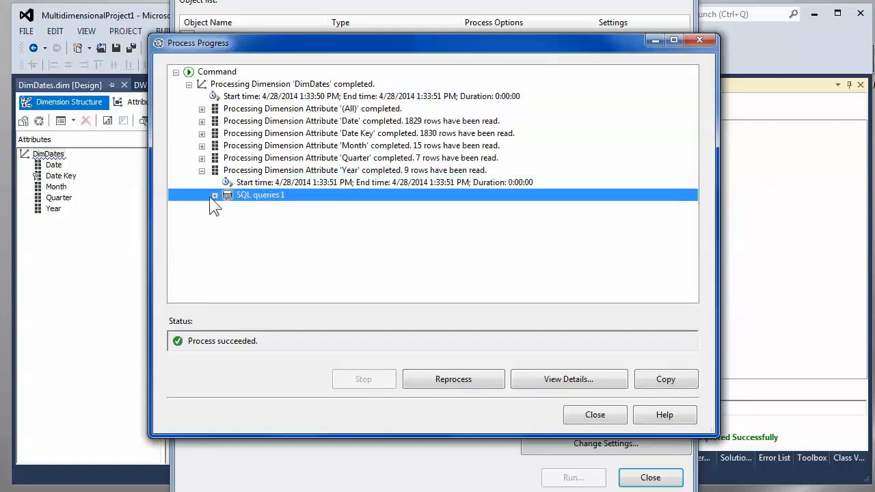
left_click(214, 196)
double_click(301, 198)
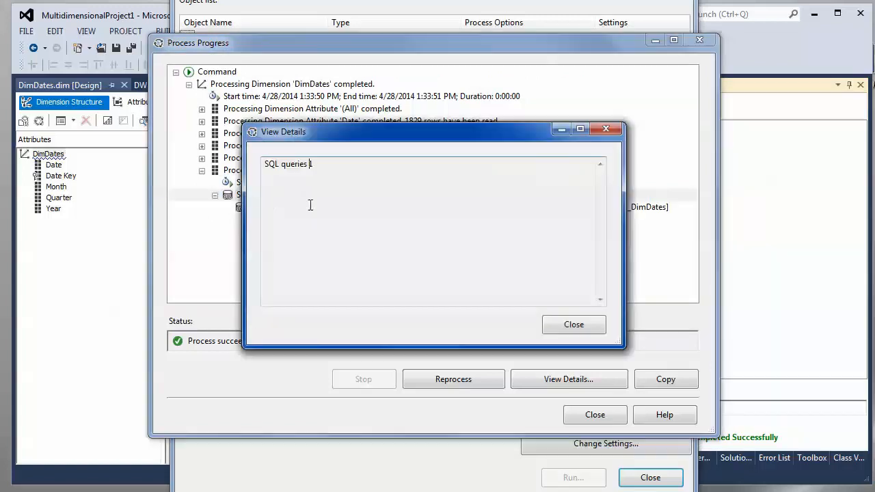
left_click(592, 329)
left_click(315, 212)
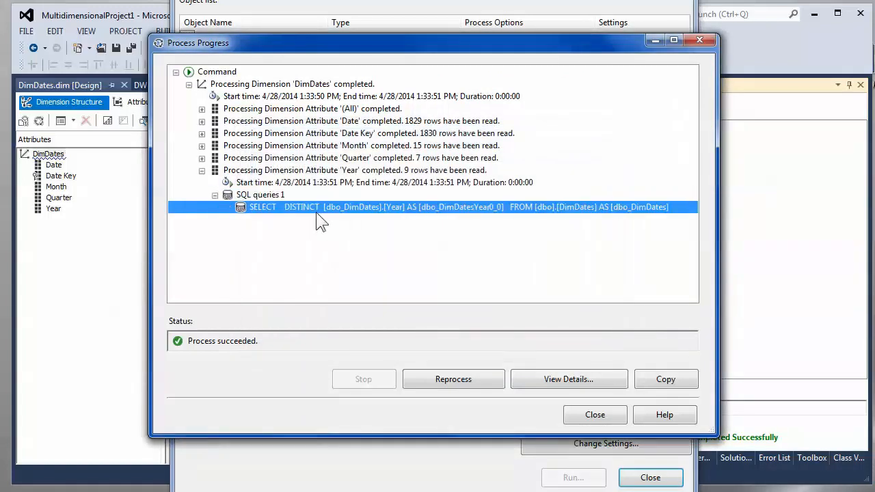
double_click(316, 212)
left_click(410, 194)
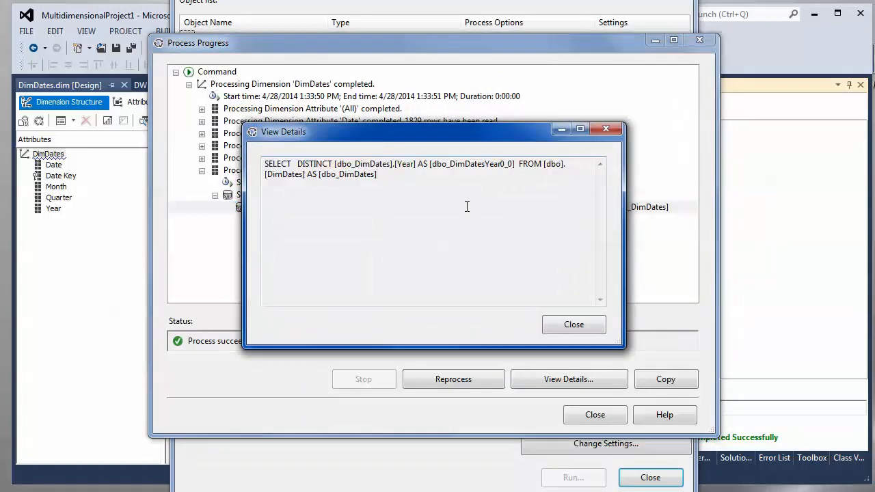
left_click(573, 325)
left_click(593, 414)
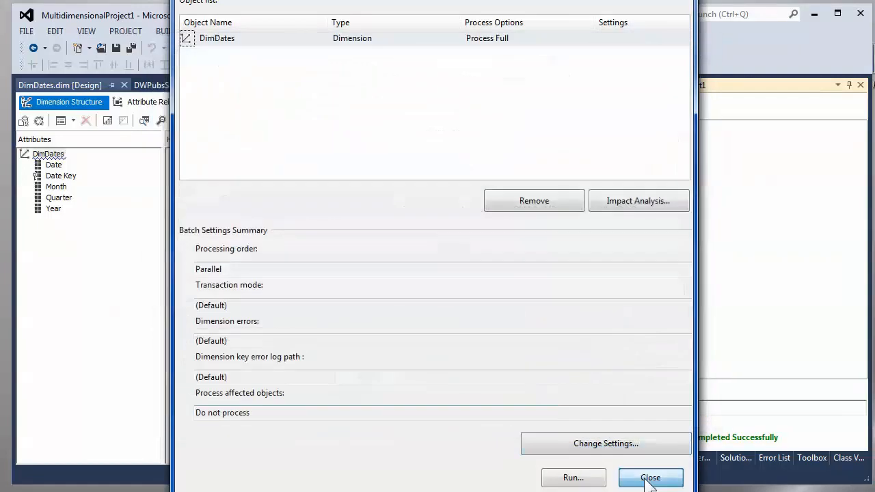
left_click(650, 477)
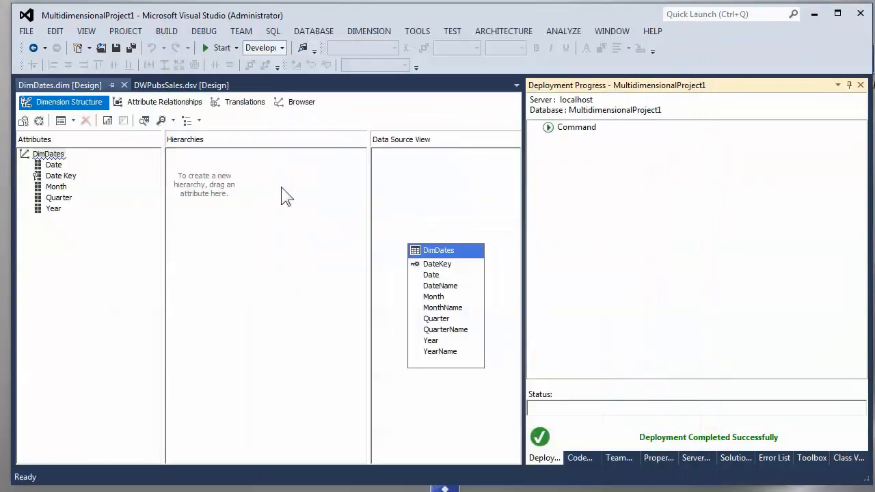
Step: Browse the members of the DimDates dimension's Date hierarchy
left_click(303, 106)
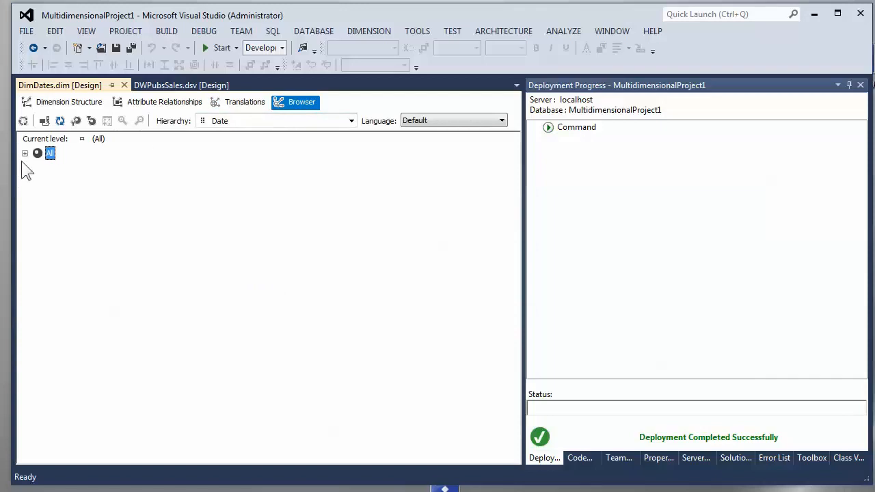
left_click(232, 121)
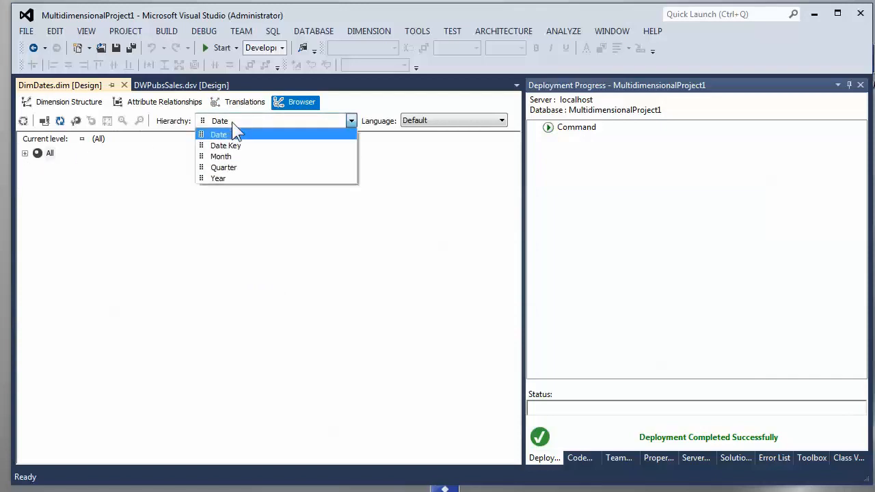
left_click(232, 123)
left_click(23, 152)
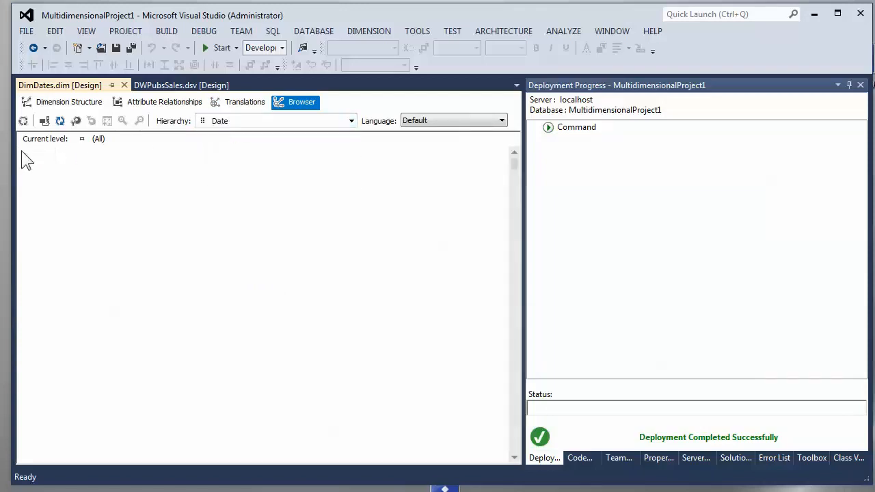
left_click(116, 167)
left_click(108, 222)
left_click(103, 252)
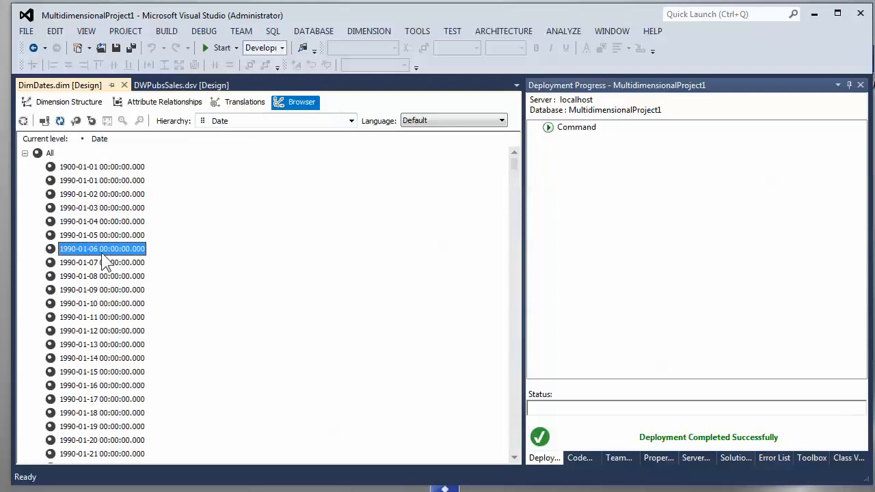
Step: Switch the browsed hierarchy to Date Key and examine its members
left_click(231, 122)
left_click(212, 145)
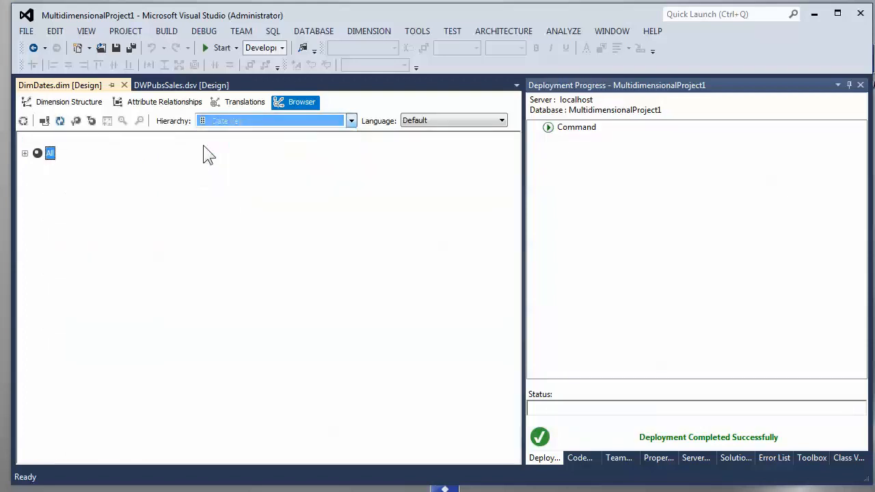
left_click(24, 153)
left_click(108, 208)
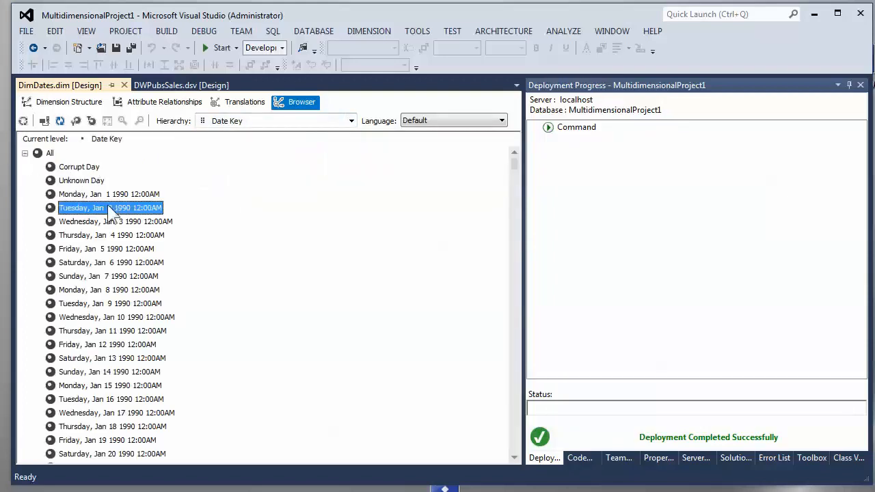
left_click(110, 248)
left_click(108, 276)
Step: Switch the browsed hierarchy to Month and examine its members
left_click(232, 124)
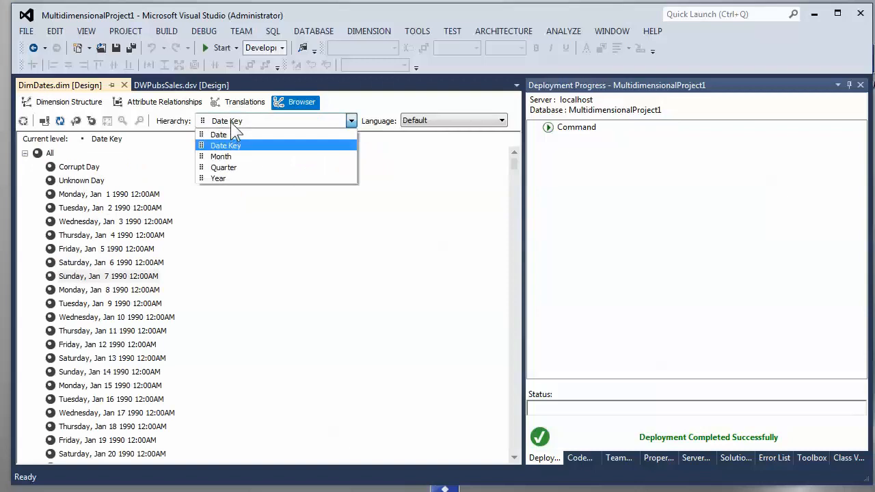
left_click(229, 157)
left_click(24, 153)
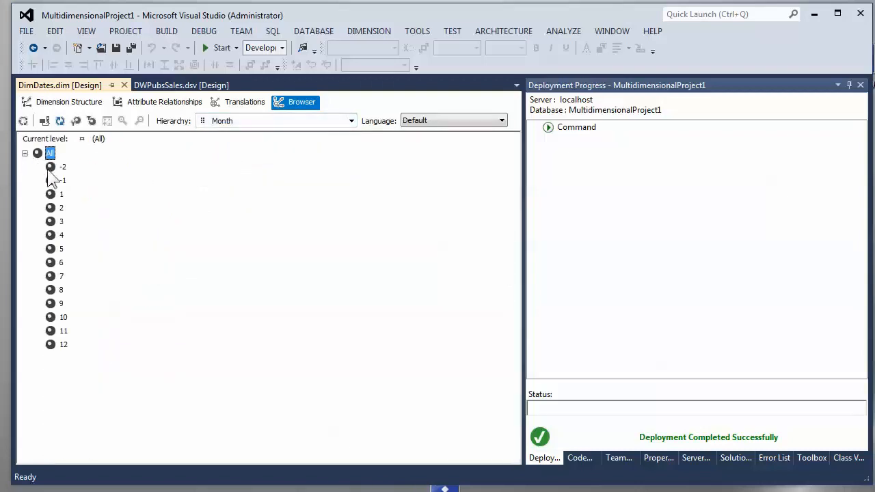
left_click(62, 180)
left_click(60, 207)
left_click(61, 221)
left_click(61, 262)
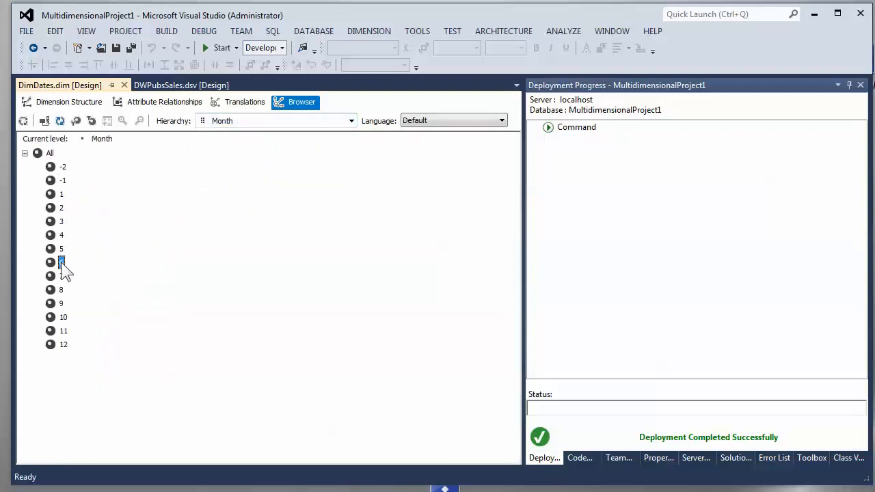
left_click(61, 276)
Step: Switch the browsed hierarchy to Quarter and expand its members
left_click(236, 125)
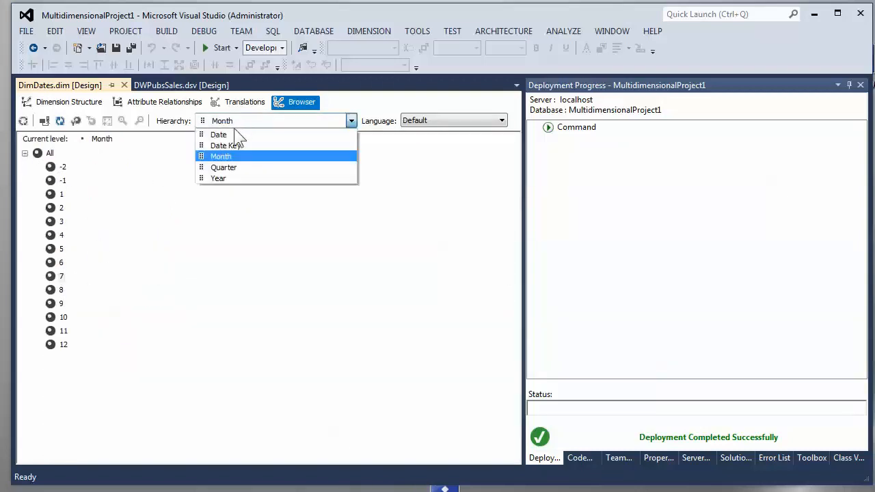
left_click(227, 167)
left_click(24, 153)
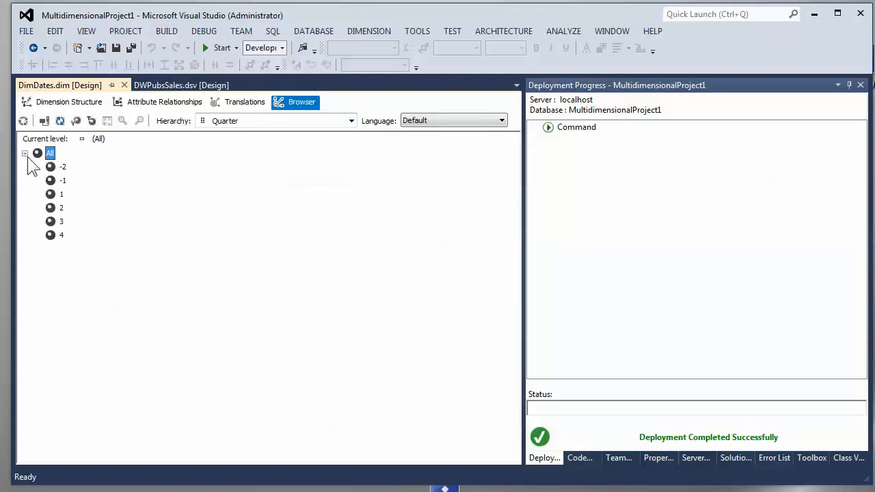
Step: Switch the browsed hierarchy to Year and examine its members
left_click(232, 123)
left_click(219, 179)
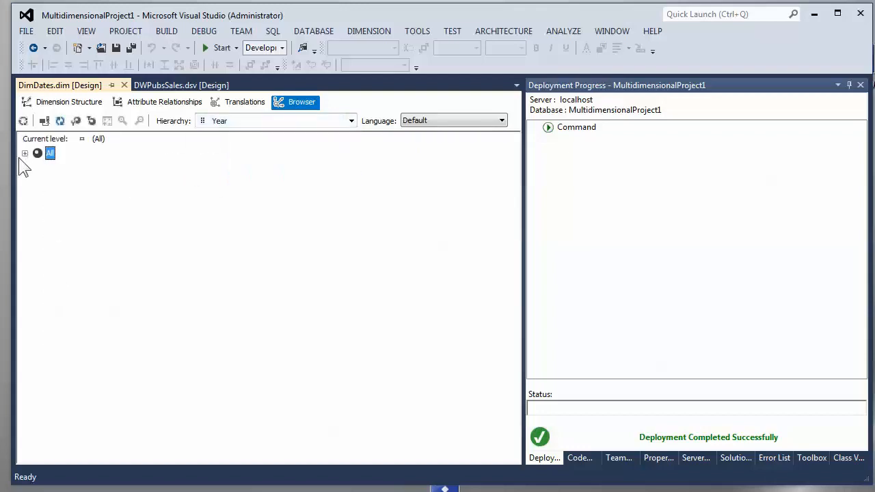
left_click(24, 153)
left_click(72, 221)
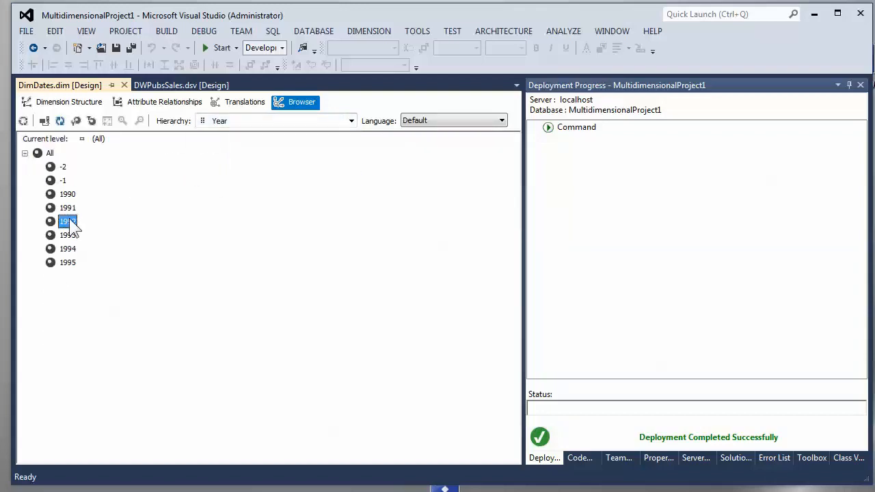
left_click(63, 180)
left_click(66, 195)
left_click(66, 235)
left_click(66, 264)
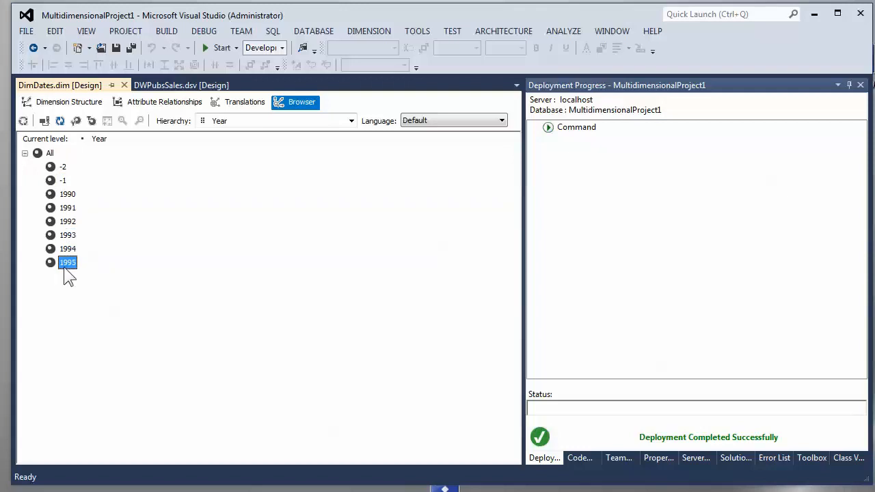
left_click(68, 195)
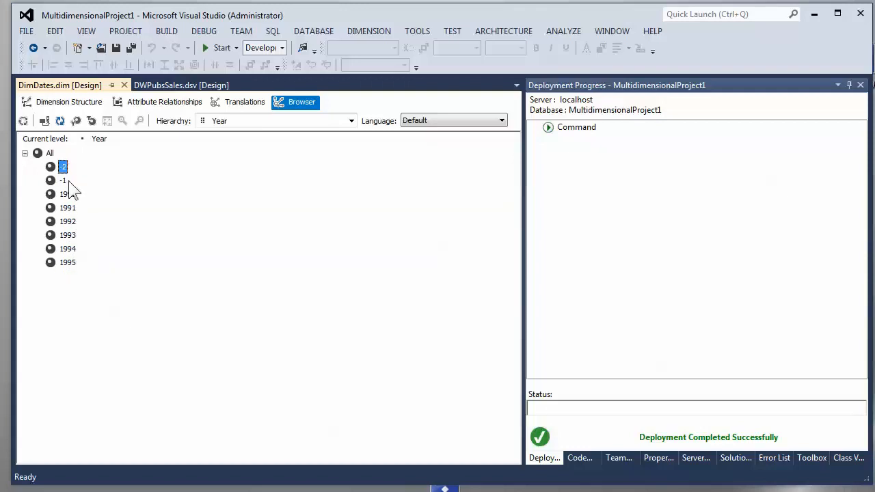
left_click(64, 181)
Step: Return to the dimension structure and bind the Date attribute's NameColumn to the Date column of the DimDates table
left_click(66, 104)
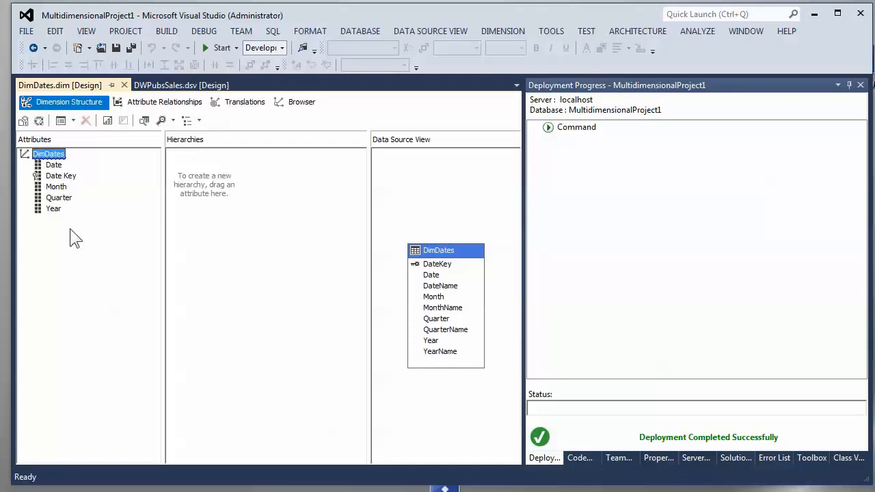
left_click(51, 164)
right_click(51, 165)
left_click(99, 305)
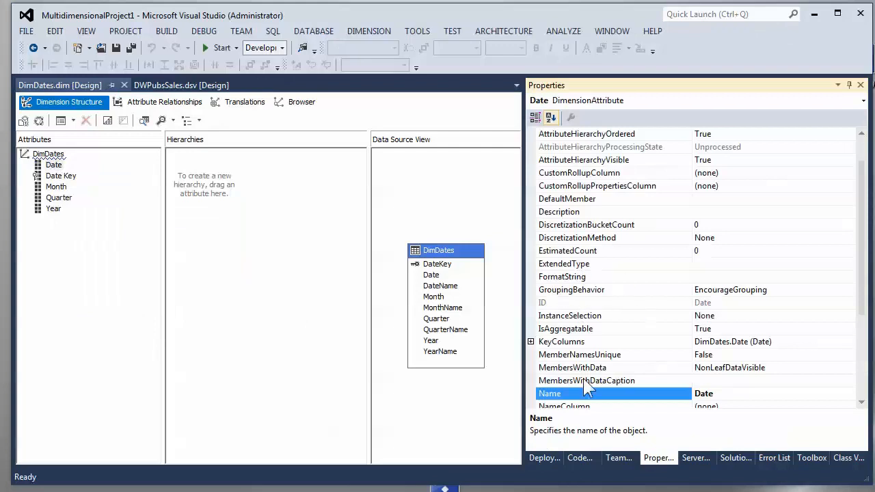
left_click(751, 342)
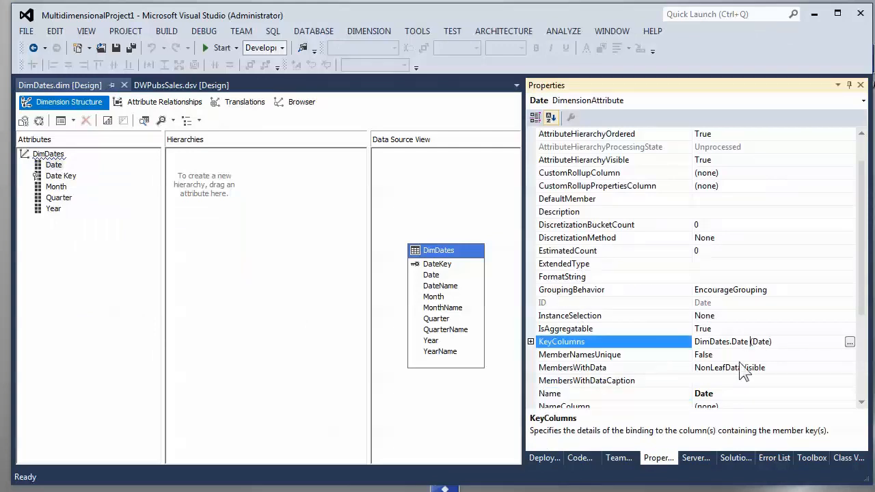
scroll(591, 395, "down", 1)
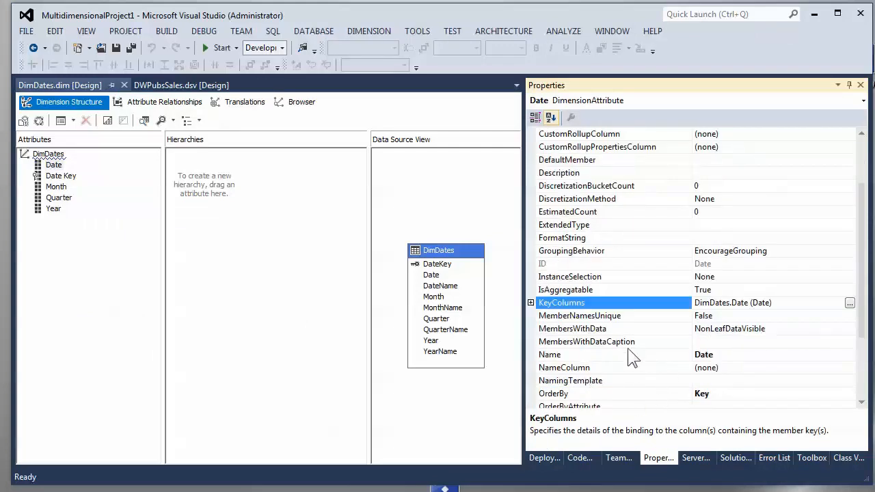
left_click(615, 370)
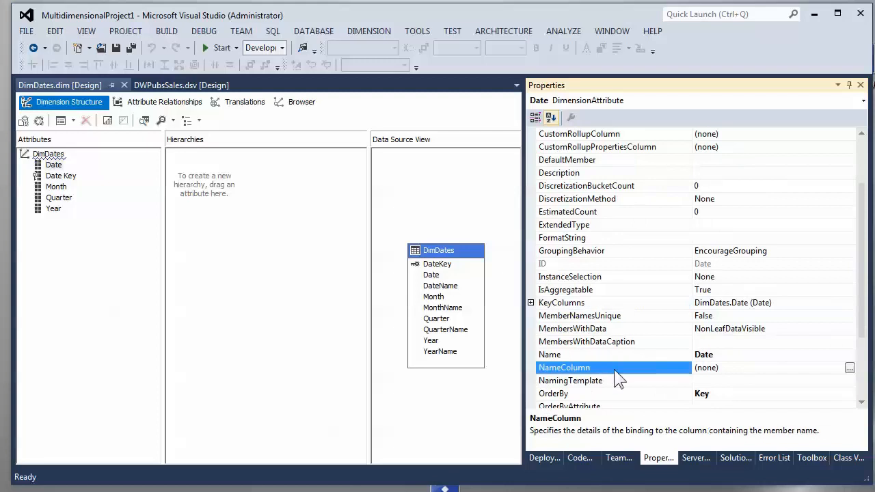
left_click(849, 369)
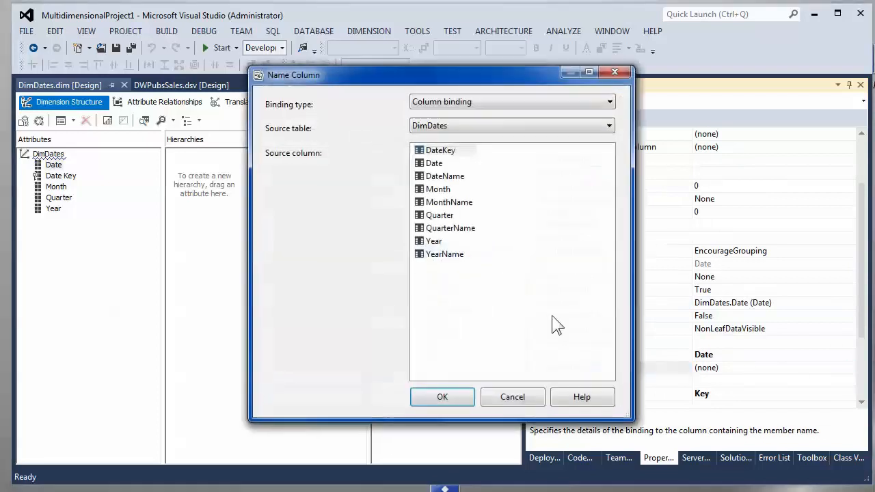
left_click(434, 164)
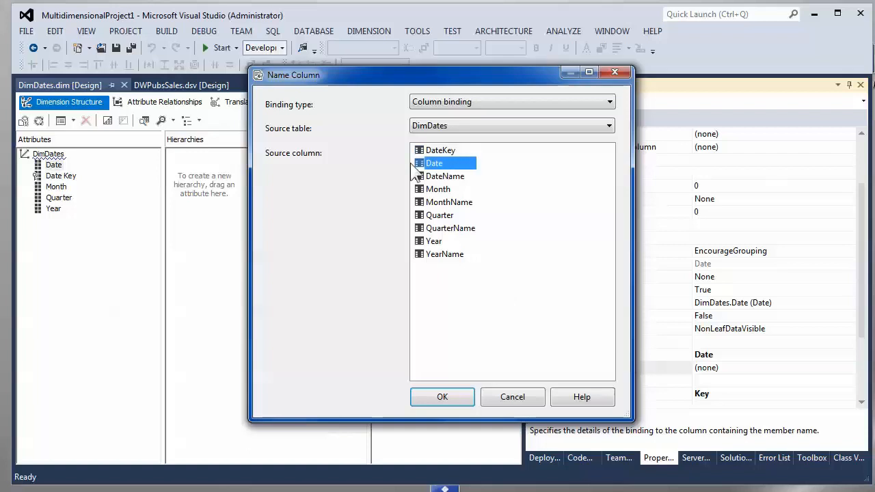
left_click(443, 398)
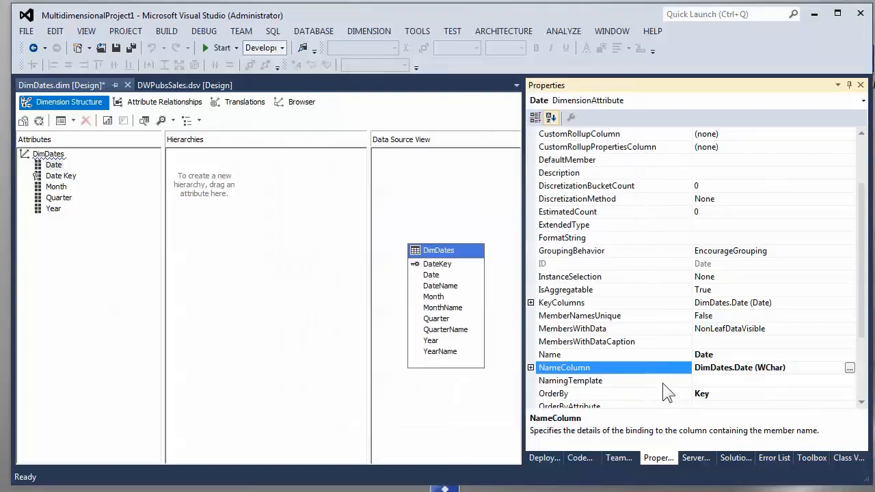
Step: Examine the calendar options available for the Date attribute's Type property
scroll(611, 354, "down", 2)
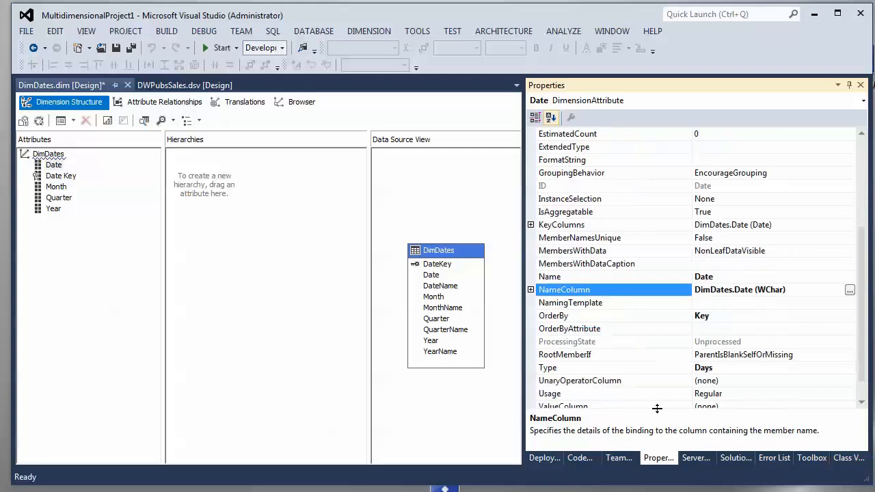
left_click(723, 368)
left_click(849, 369)
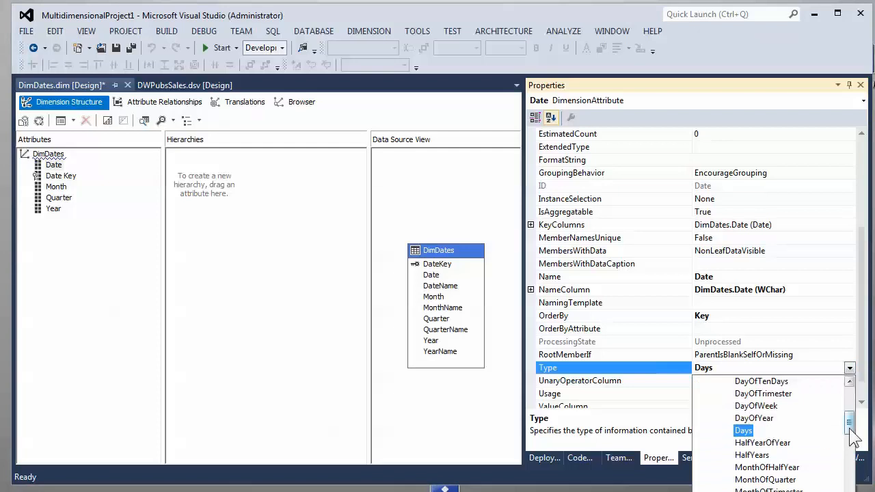
mouse_move(849, 429)
left_mouse_down()
mouse_move(851, 396)
mouse_move(853, 422)
mouse_move(848, 416)
left_mouse_up()
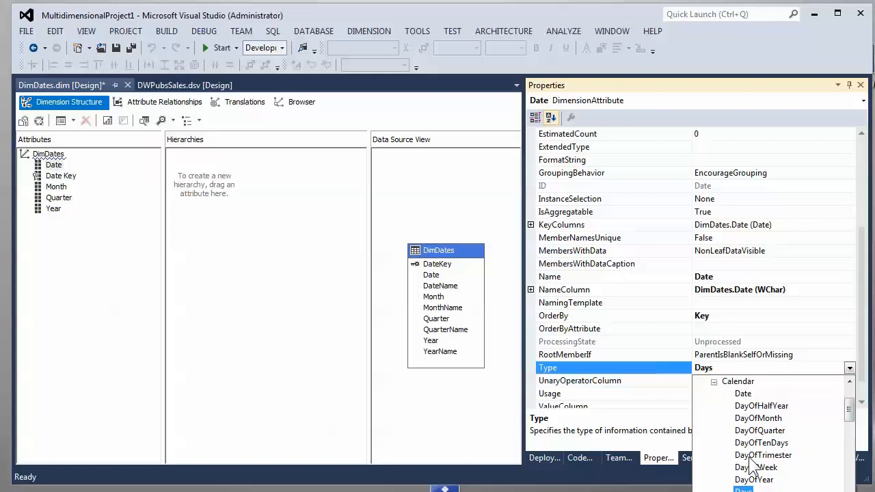
left_click(727, 367)
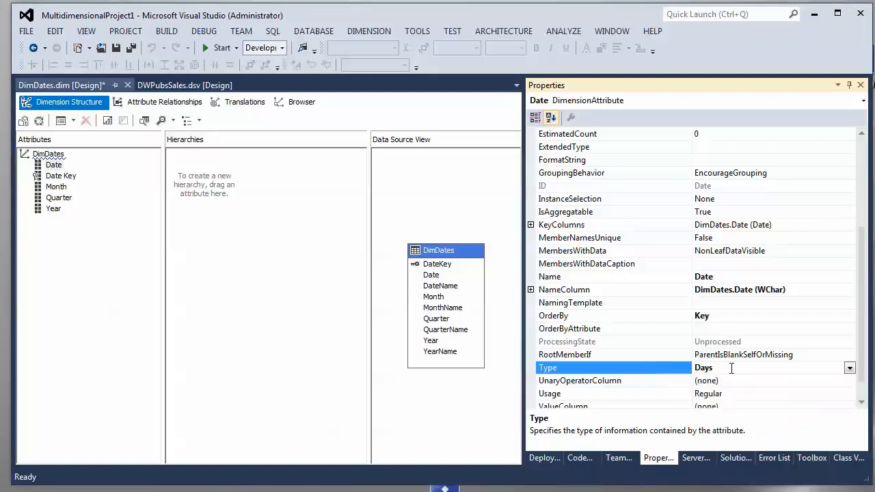
left_click(849, 368)
Step: Rename the Date Key attribute to FullDate and check its name and key column bindings
left_click(59, 177)
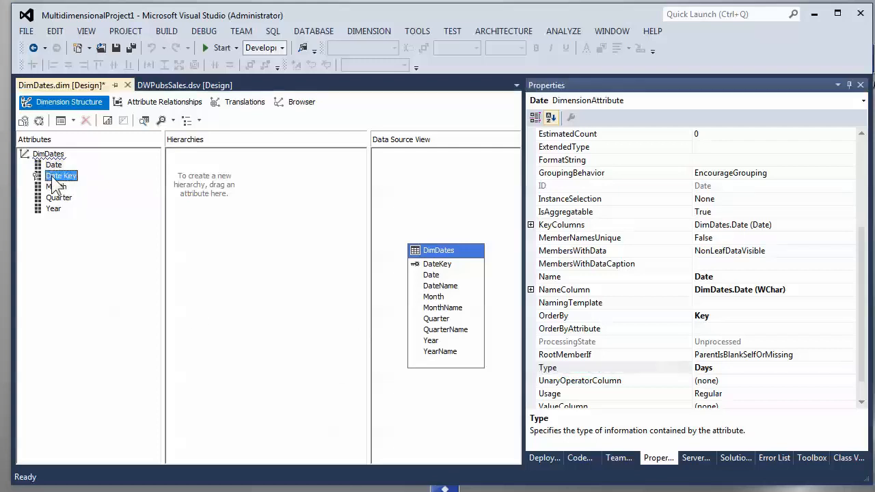
left_click(722, 276)
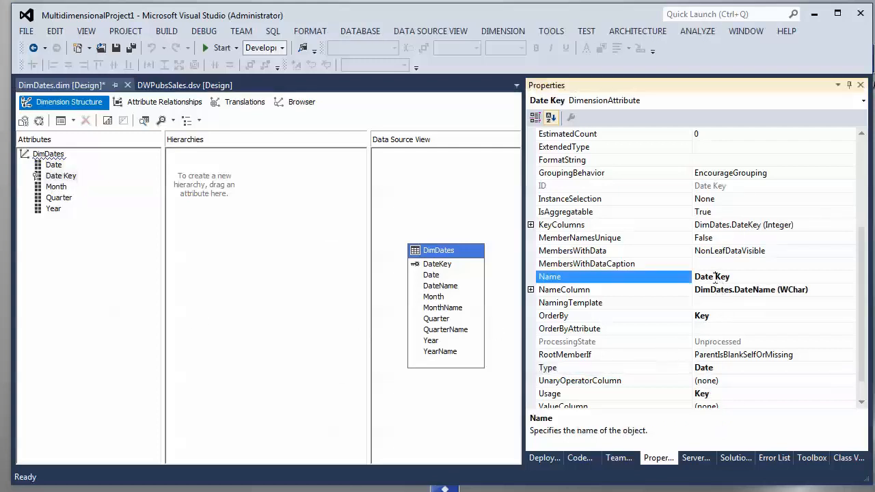
double_click(722, 277)
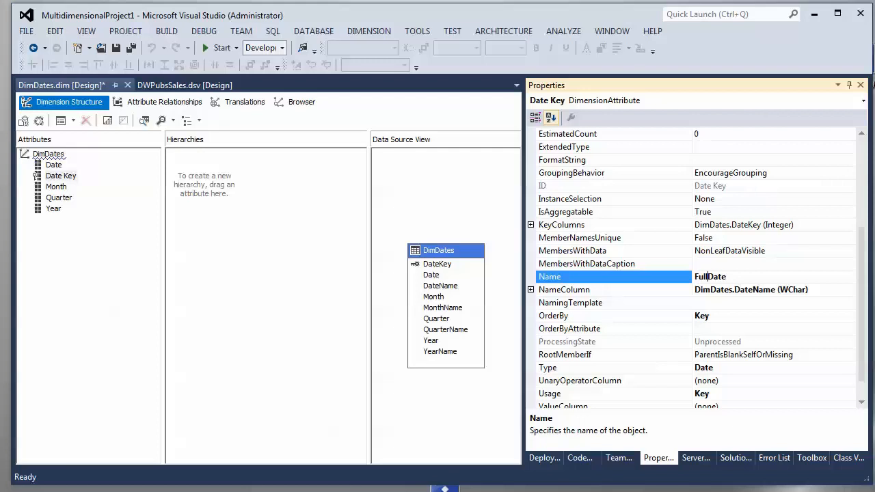
left_click(683, 293)
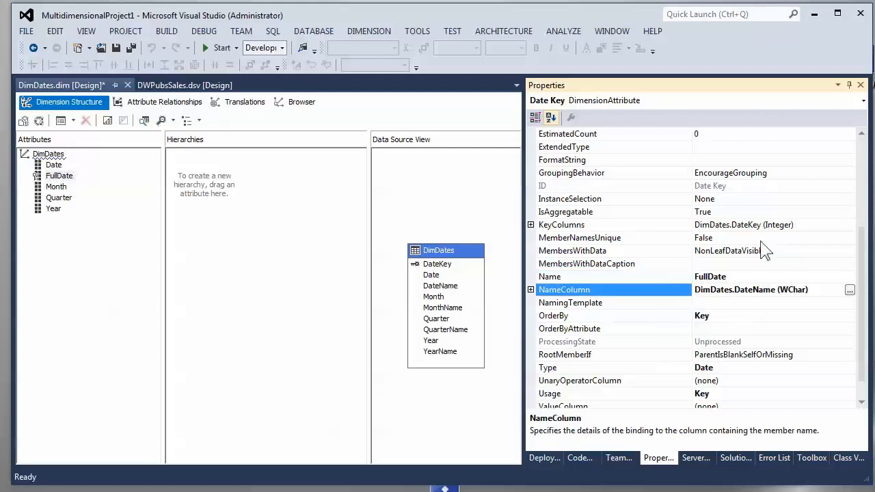
left_click(749, 225)
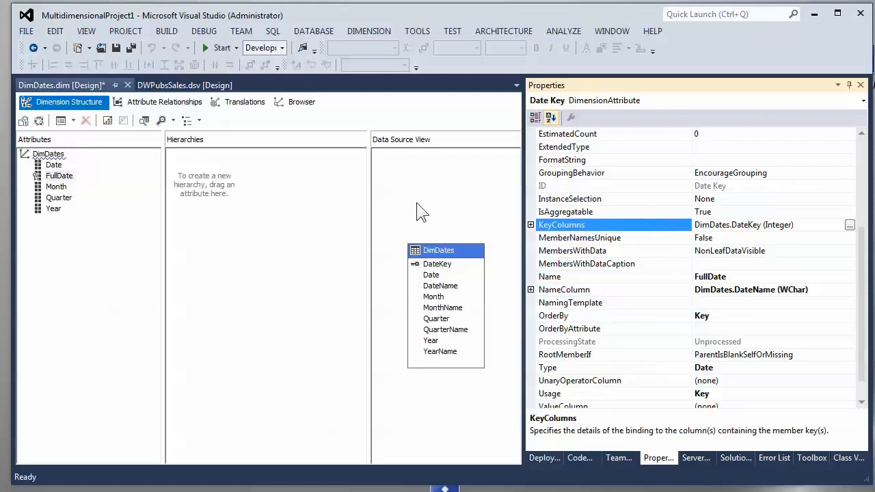
left_click(56, 188)
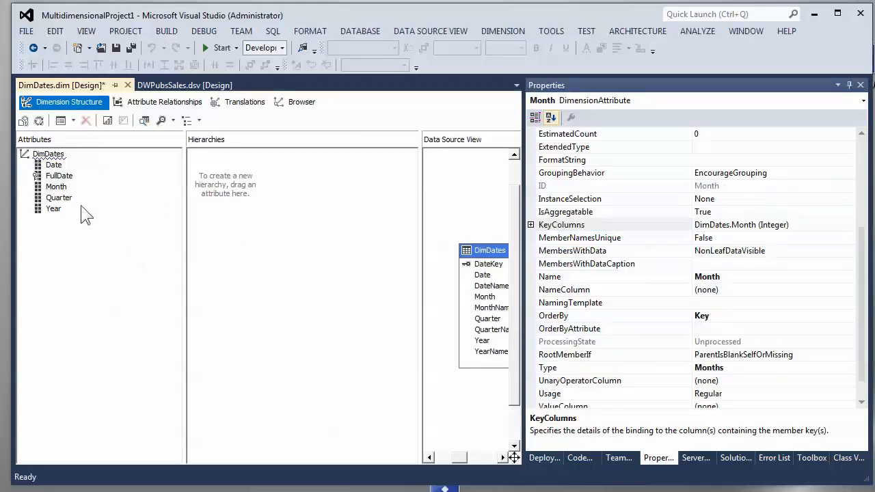
left_click(59, 189)
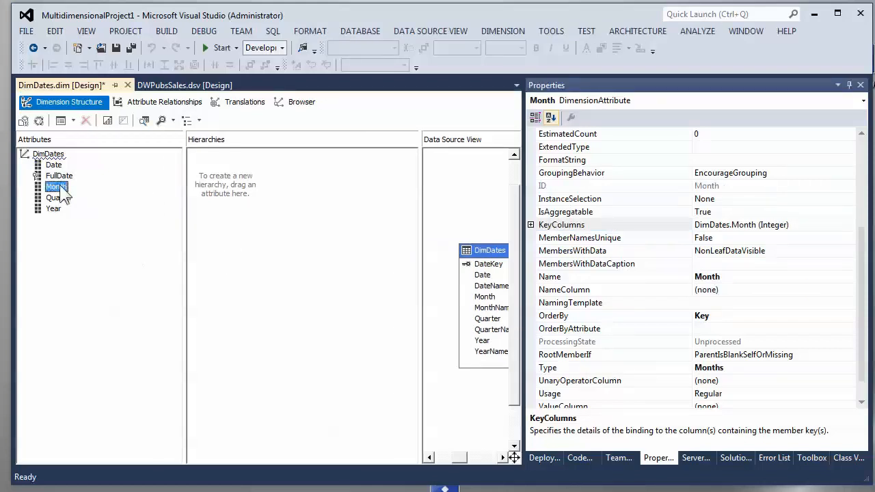
left_click(767, 291)
left_click(850, 290)
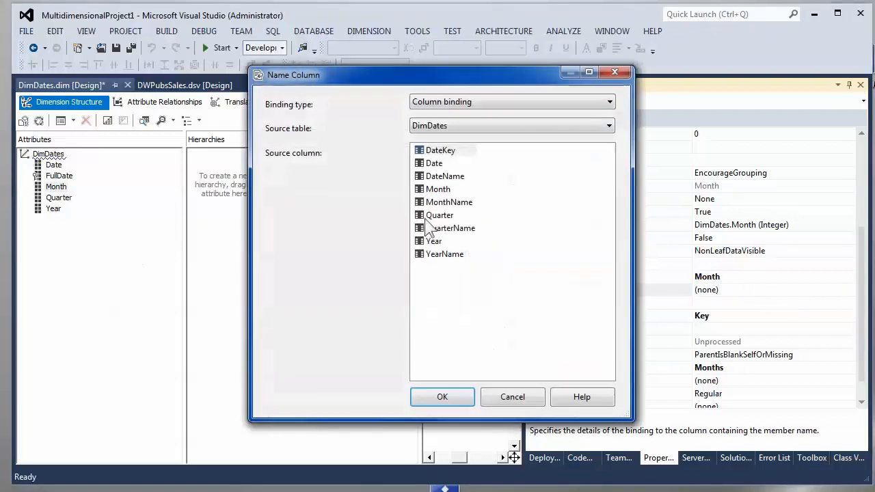
left_click(512, 398)
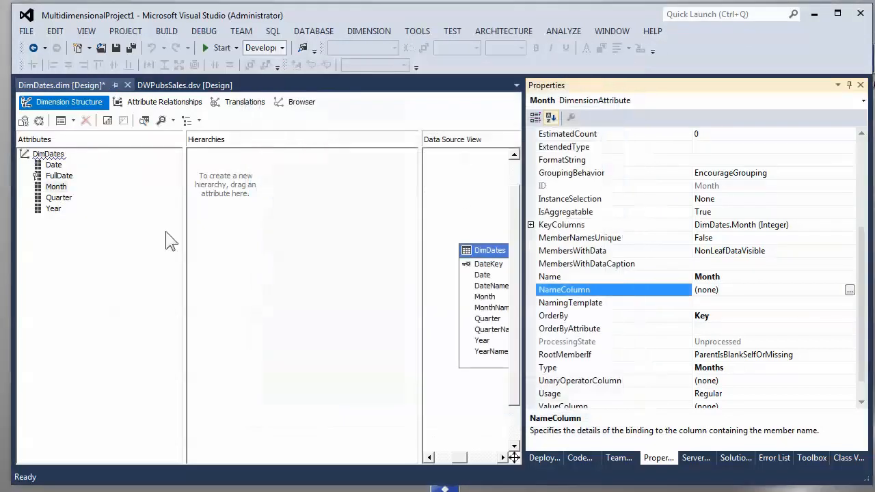
Step: Bind the Month attribute's NameColumn to the MonthName column of DimDates and check its key column
left_click(54, 188)
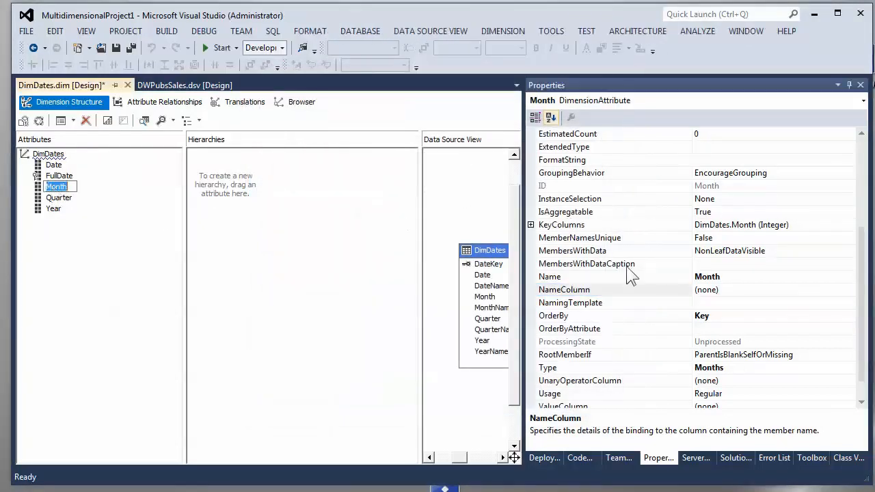
left_click(846, 292)
left_click(849, 291)
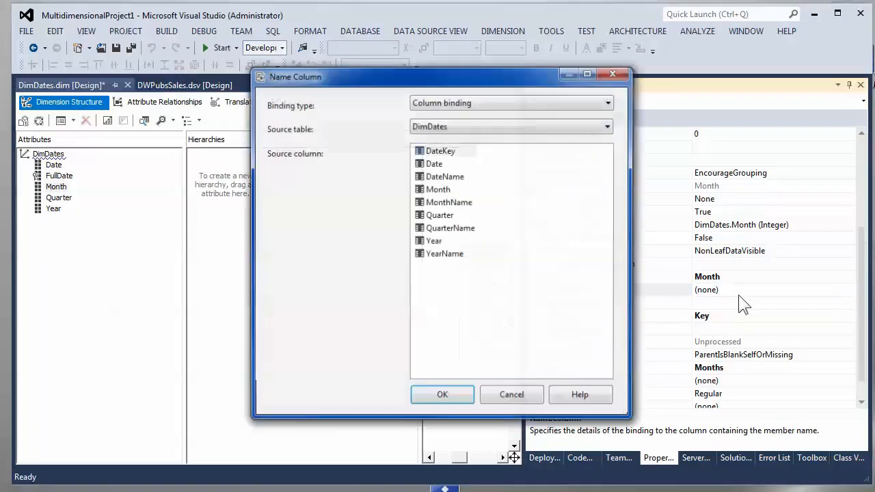
left_click(448, 203)
left_click(444, 398)
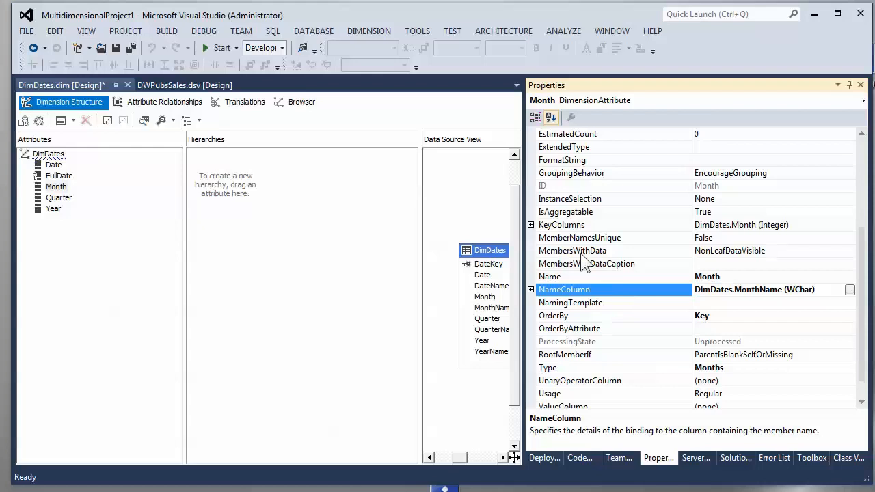
left_click(778, 225)
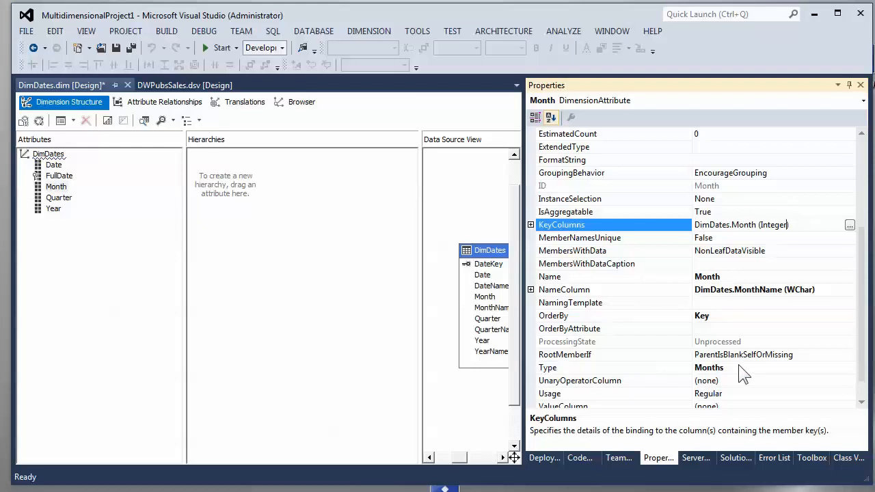
Step: Bind the Quarter attribute's NameColumn to the QuarterName column of the DimDates table
left_click(66, 199)
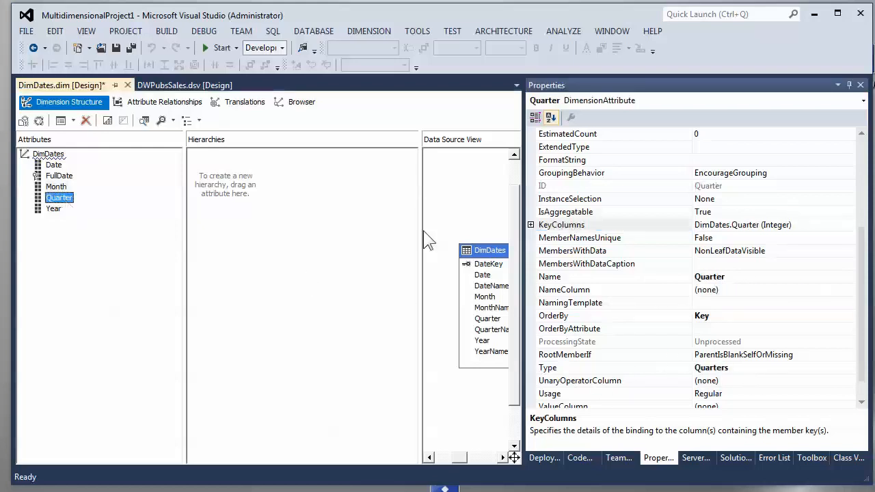
left_click(768, 293)
left_click(848, 290)
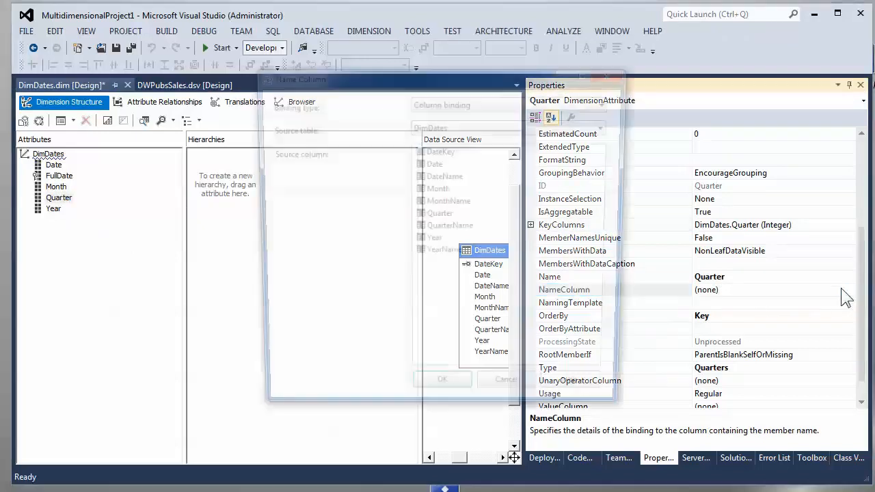
left_click(461, 230)
left_click(455, 401)
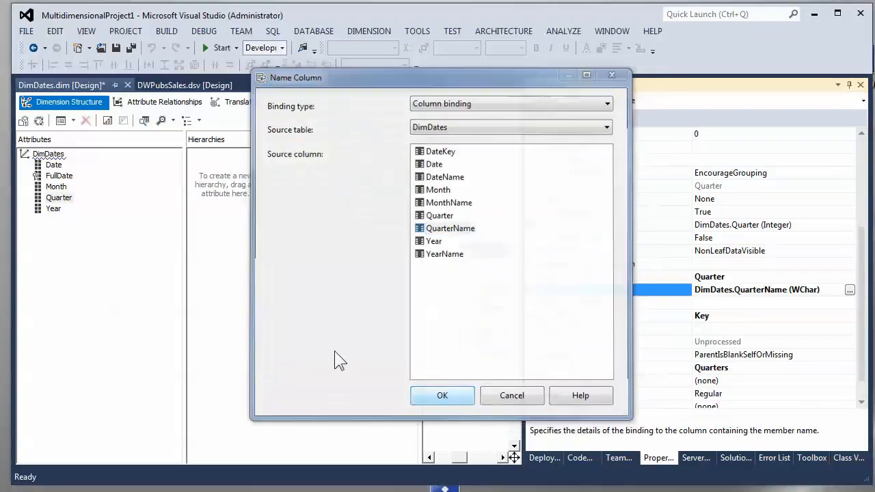
Step: Bind the Year attribute's NameColumn to the YearName column of the DimDates table
left_click(65, 208)
left_click(784, 290)
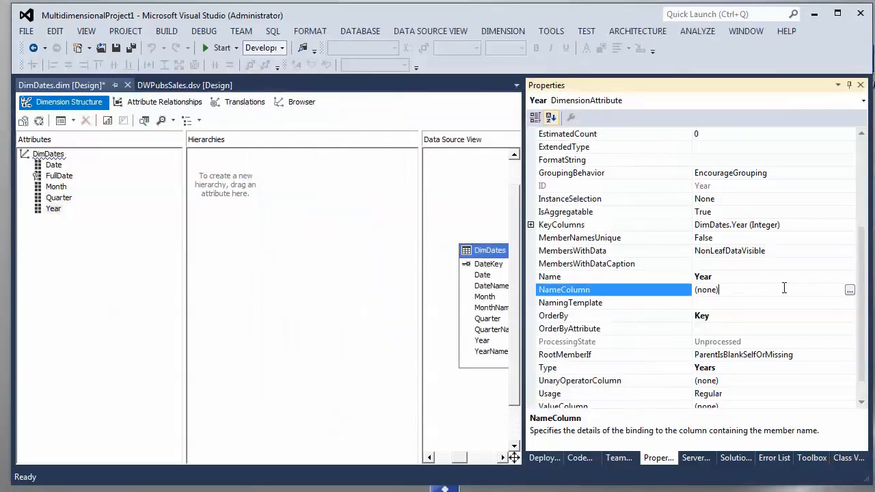
left_click(849, 290)
left_click(437, 255)
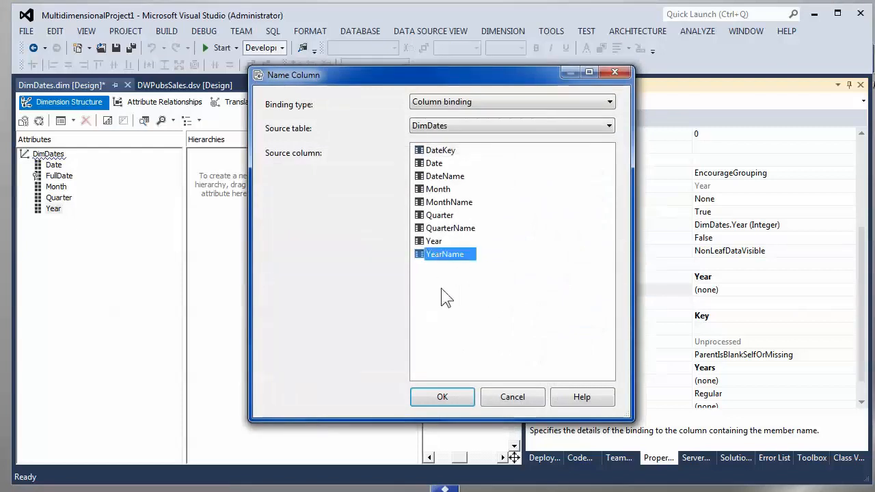
left_click(442, 400)
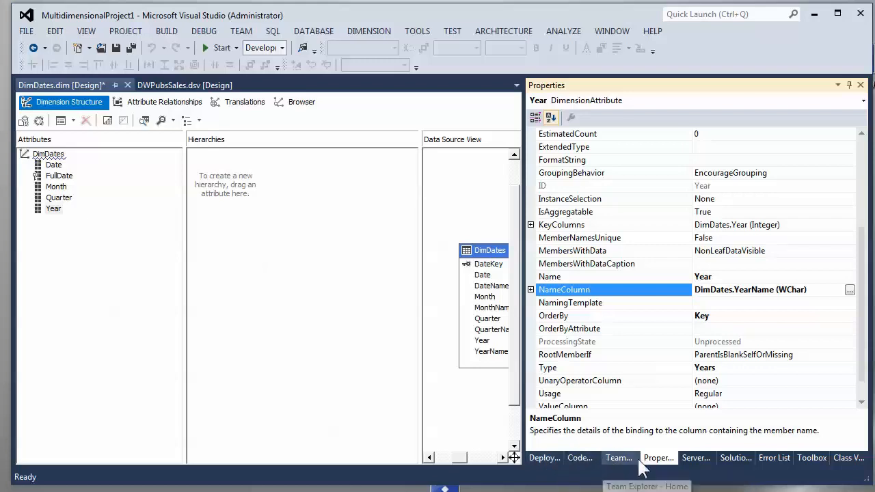
Step: Deploy the updated project and process the DimDates dimension with the Process Update option
left_click(754, 463)
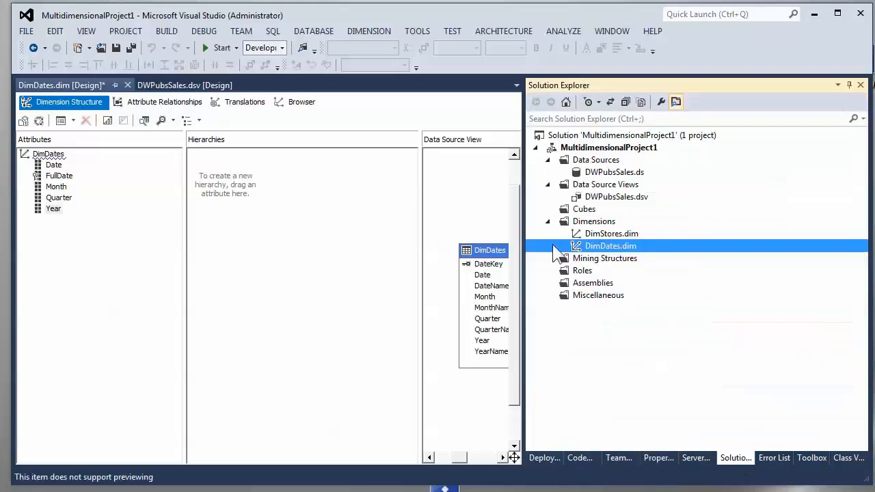
right_click(623, 247)
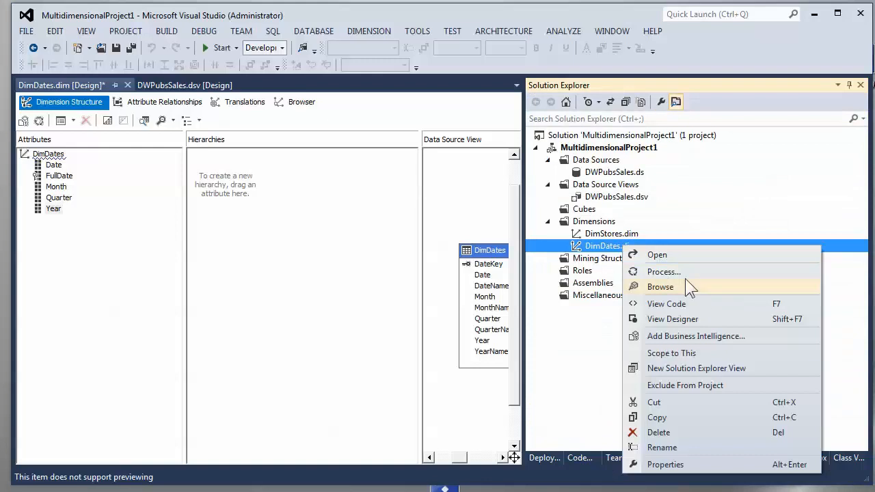
left_click(636, 271)
left_click(509, 273)
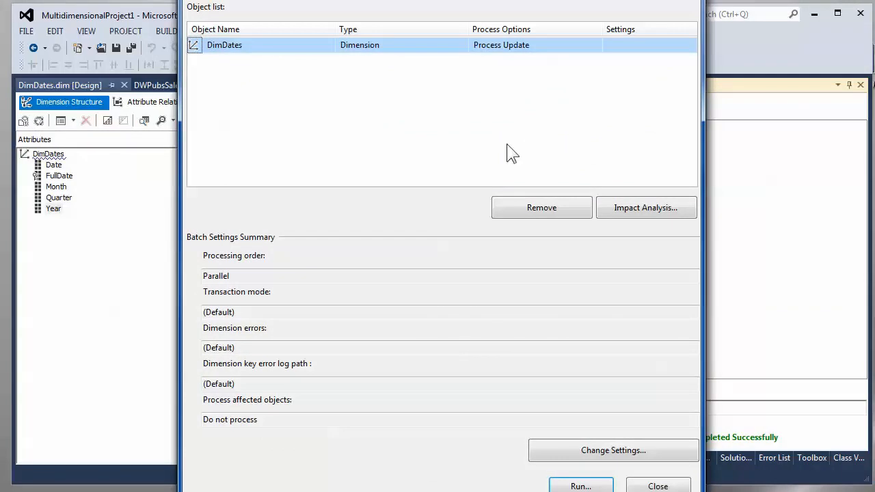
left_click(579, 485)
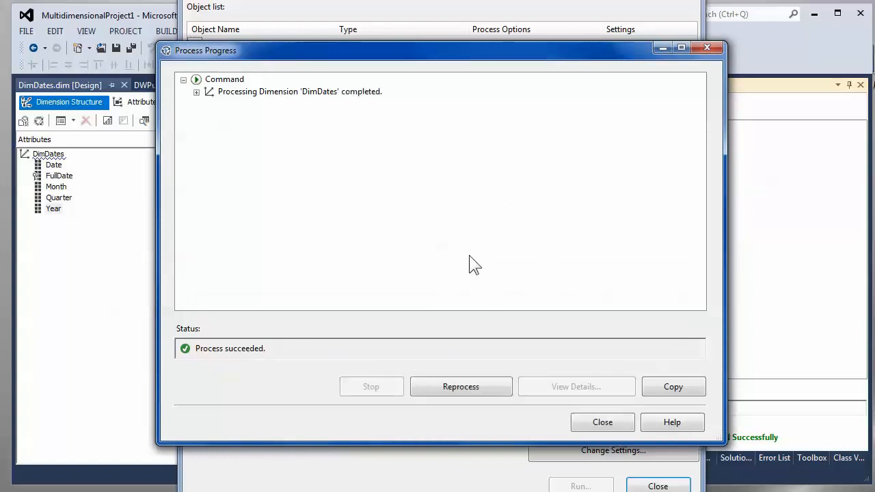
left_click(596, 423)
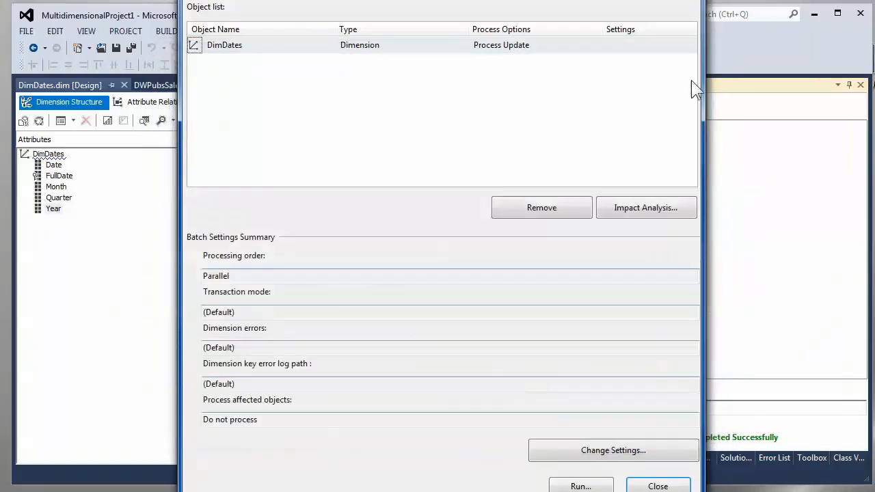
left_click(686, 0)
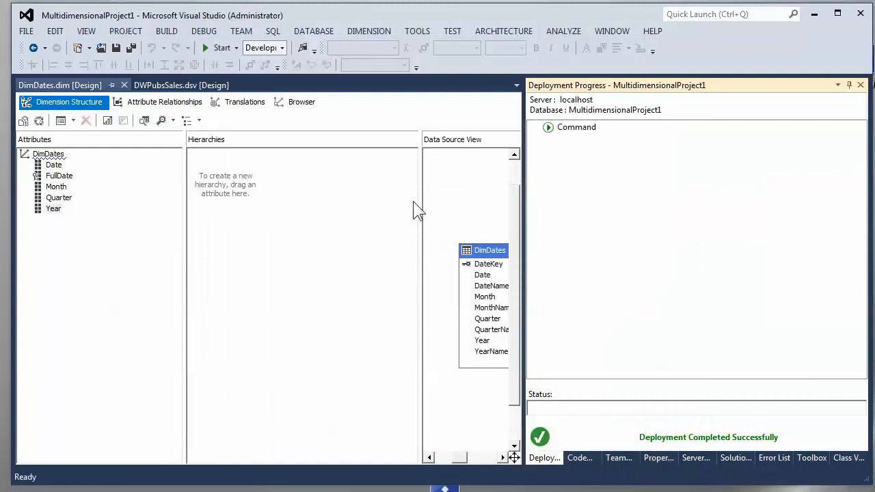
Step: Browse the reprocessed dimension, reconnect to the server, and examine the first two members of the Year hierarchy
left_click(305, 106)
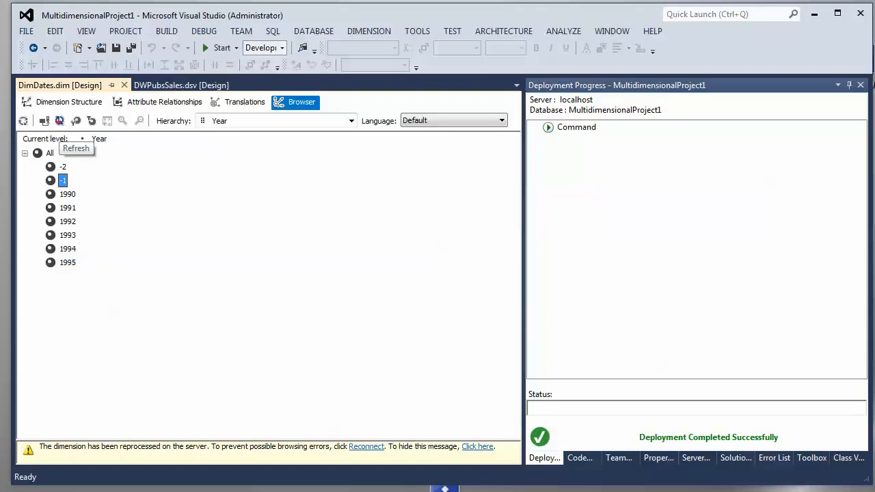
mouse_move(37, 110)
left_mouse_down()
mouse_move(60, 142)
mouse_move(74, 135)
mouse_move(63, 136)
mouse_move(68, 130)
left_mouse_up()
key("Escape")
left_click(44, 120)
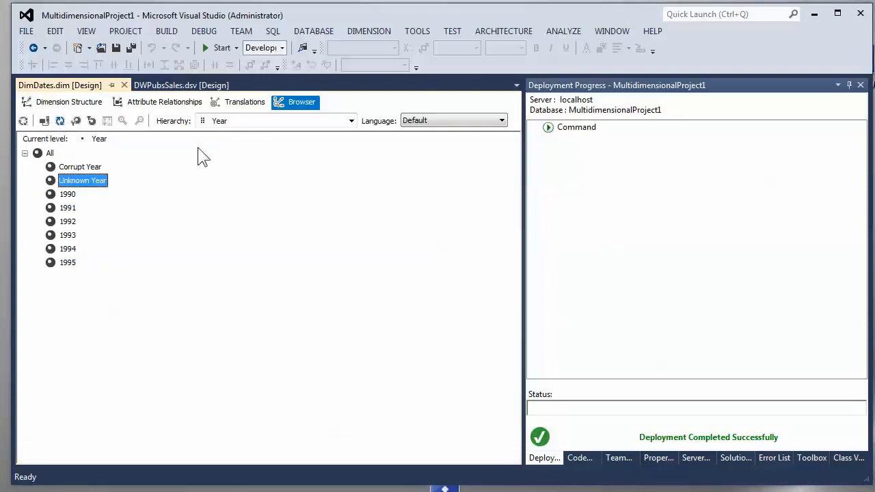
left_click(71, 167)
left_click(68, 182)
Step: Switch the browsed hierarchy to Quarter and examine the members for quarters one to four
left_click(240, 121)
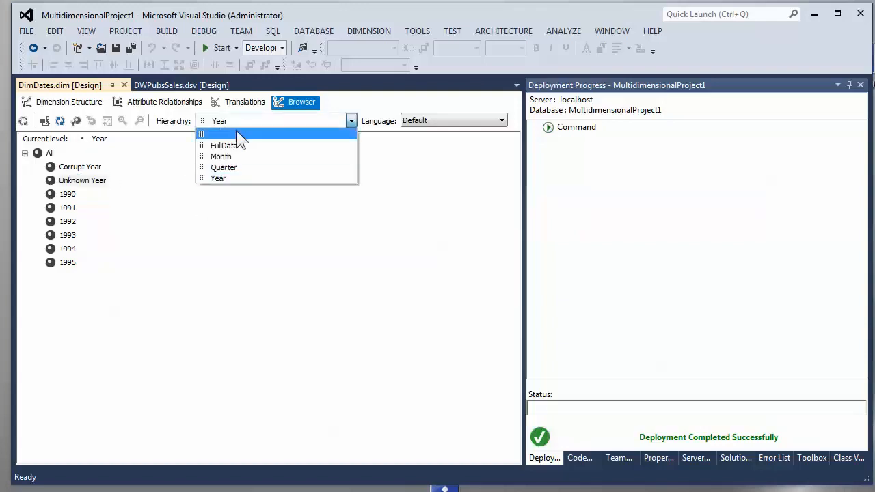
left_click(230, 168)
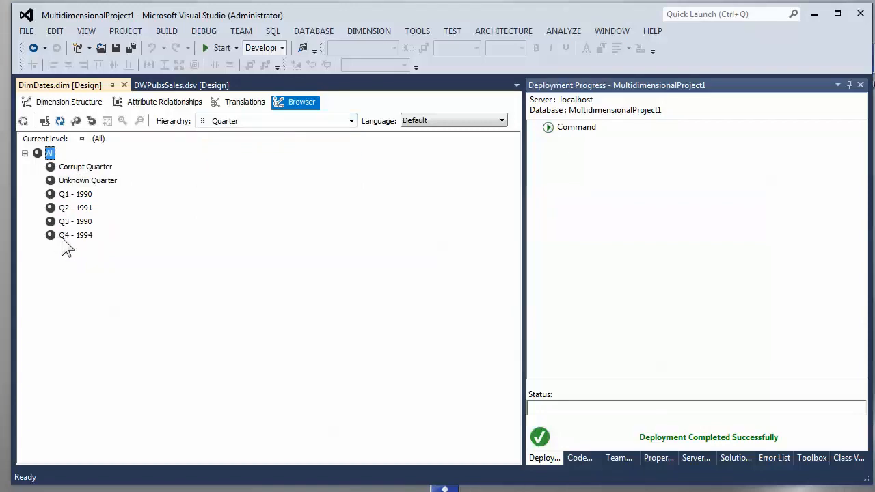
left_click(83, 194)
left_click(86, 209)
left_click(86, 222)
left_click(78, 235)
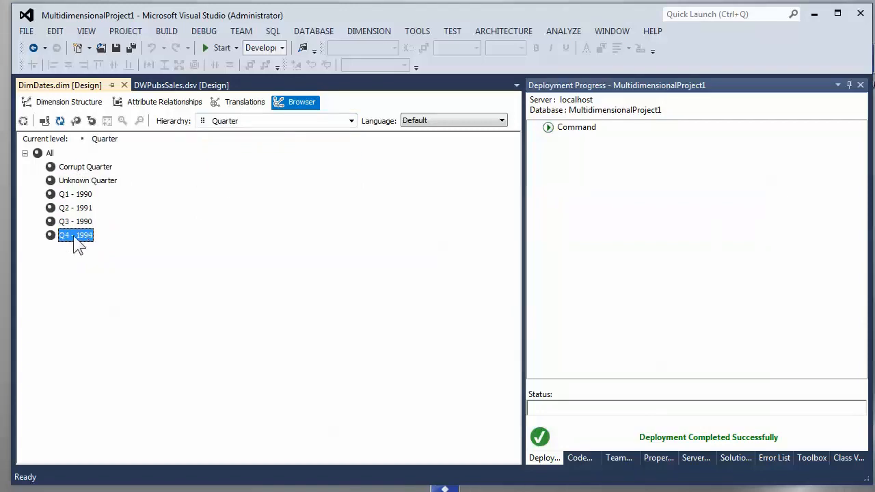
Step: Switch the browsed hierarchy to Month and examine several of its members, including the Unknown Month member
left_click(239, 121)
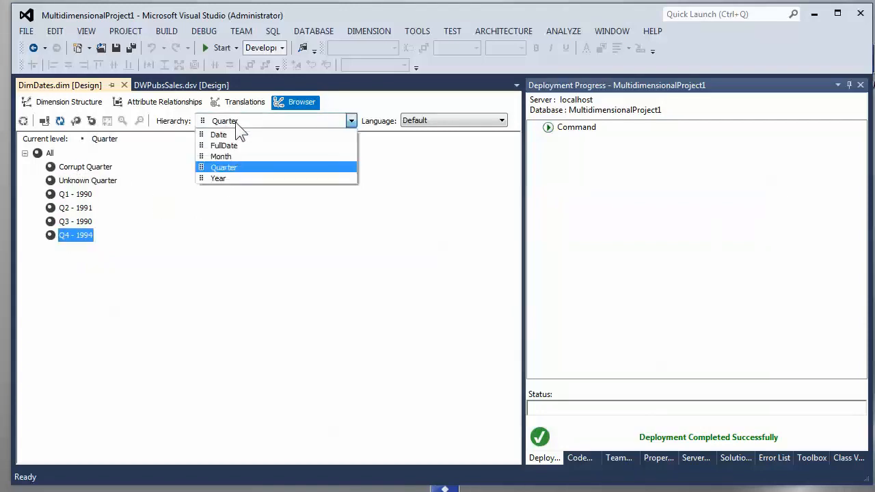
left_click(215, 157)
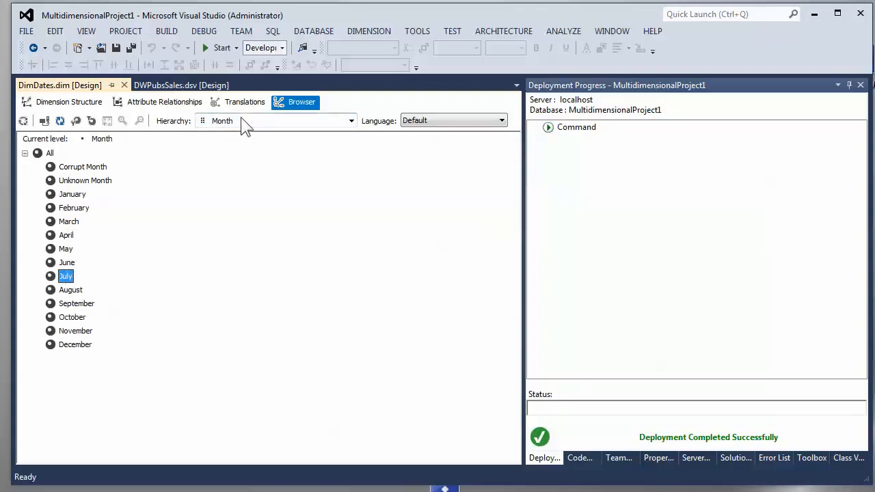
left_click(74, 262)
left_click(70, 234)
left_click(74, 208)
left_click(78, 182)
Step: Switch the browsed hierarchy to FullDate, expand the All member and examine several early January 1990 dates
left_click(236, 122)
left_click(241, 142)
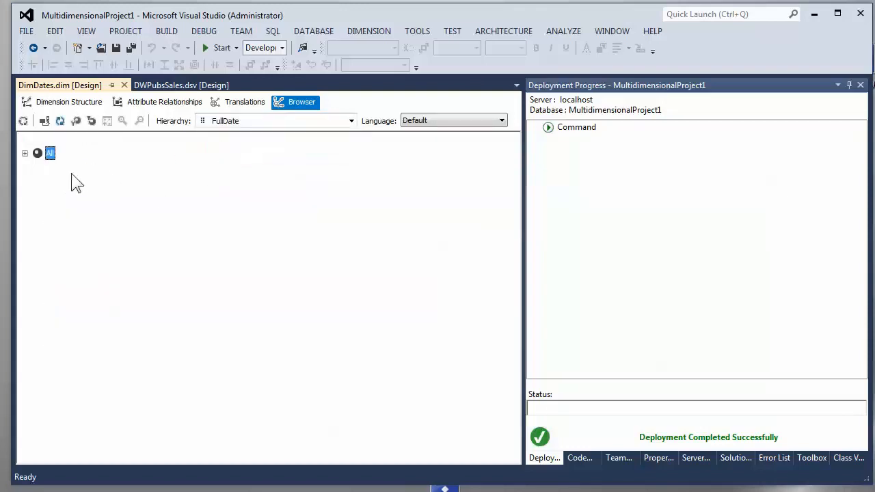
left_click(25, 154)
left_click(102, 208)
left_click(101, 249)
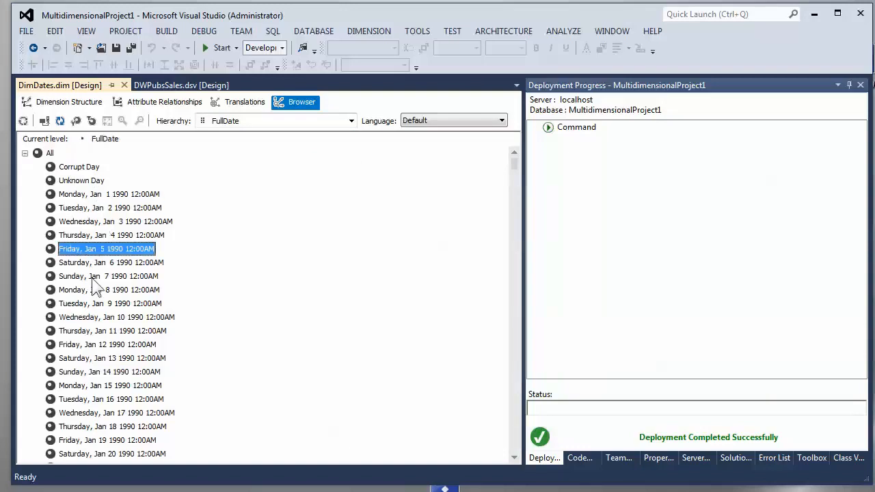
left_click(102, 277)
Step: Switch the browsed hierarchy to Date and examine its members from 1900-01-01 through 1990-01-12
left_click(236, 121)
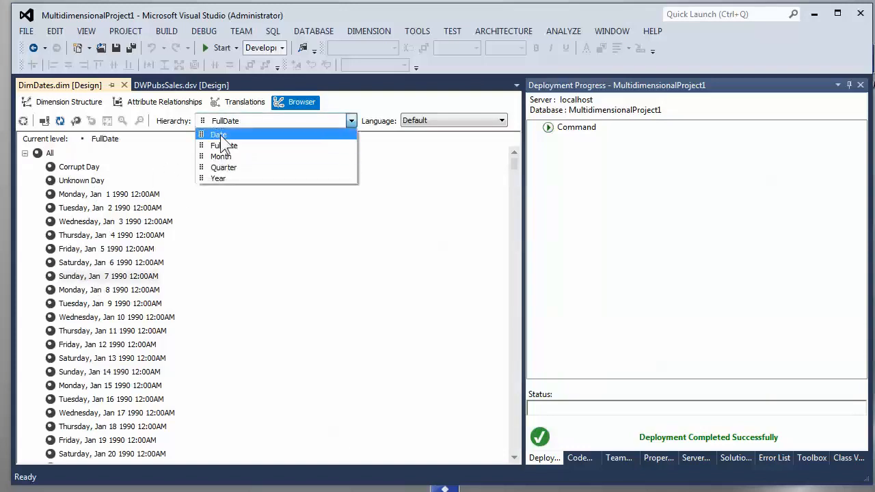
left_click(215, 134)
left_click(88, 168)
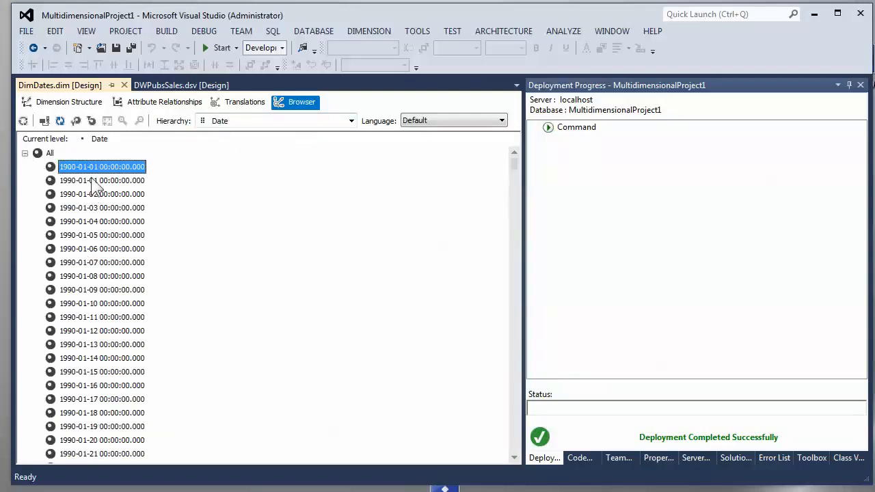
left_click(94, 182)
left_click(93, 222)
left_click(90, 290)
left_click(85, 331)
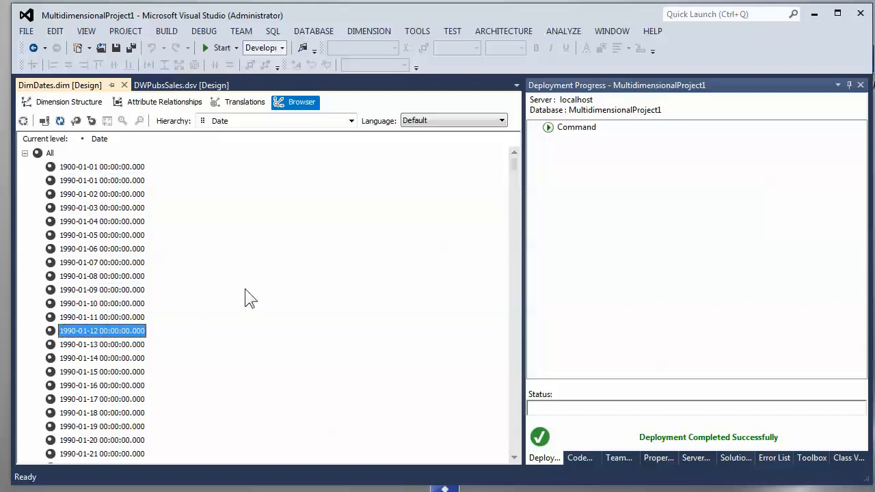
Step: Collapse the All member of the Date hierarchy and return to the dimension's structure design
left_click(25, 154)
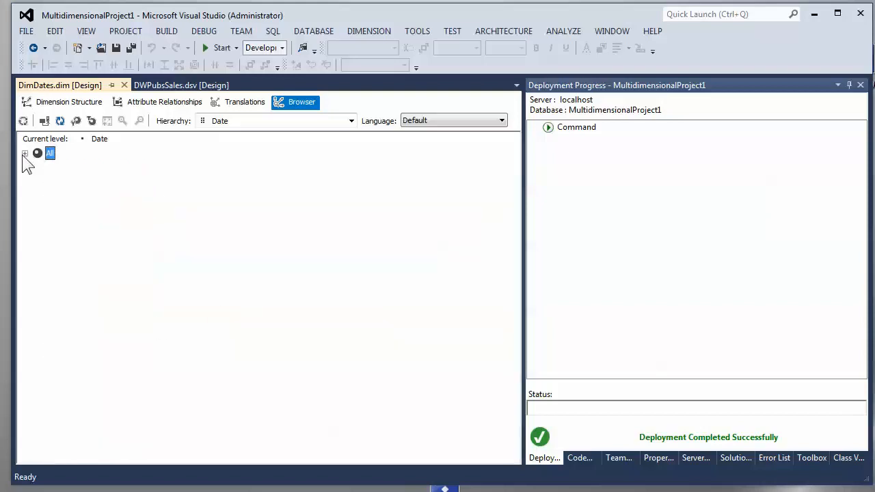
left_click(70, 102)
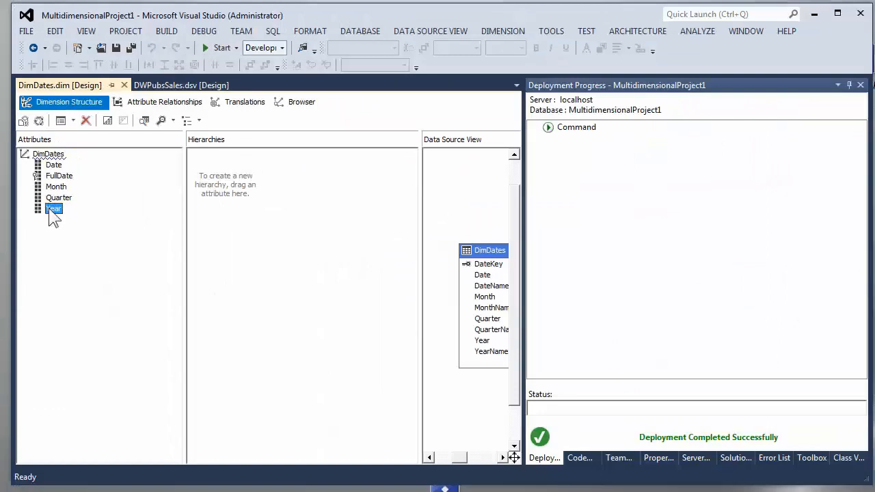
mouse_move(49, 208)
left_mouse_down()
mouse_move(205, 216)
mouse_move(240, 262)
mouse_move(276, 212)
mouse_move(232, 283)
mouse_move(278, 213)
mouse_move(243, 315)
left_mouse_up()
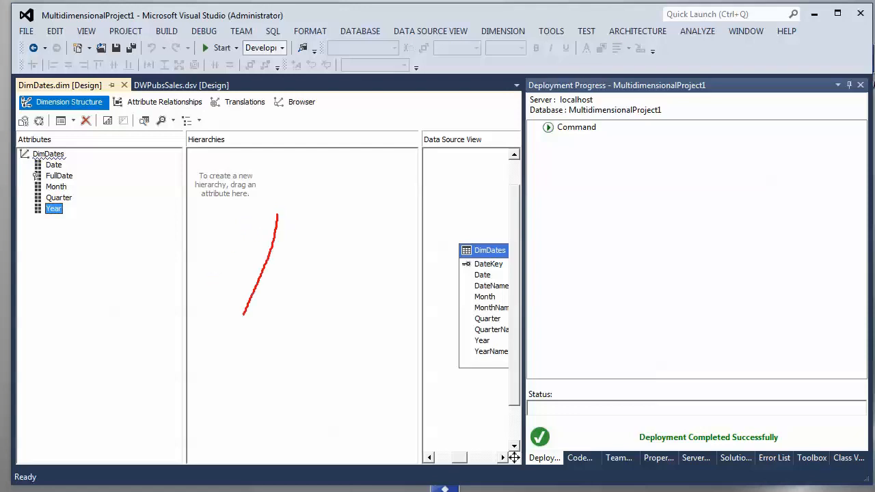
mouse_move(279, 216)
left_mouse_down()
mouse_move(343, 318)
mouse_move(237, 314)
left_mouse_up()
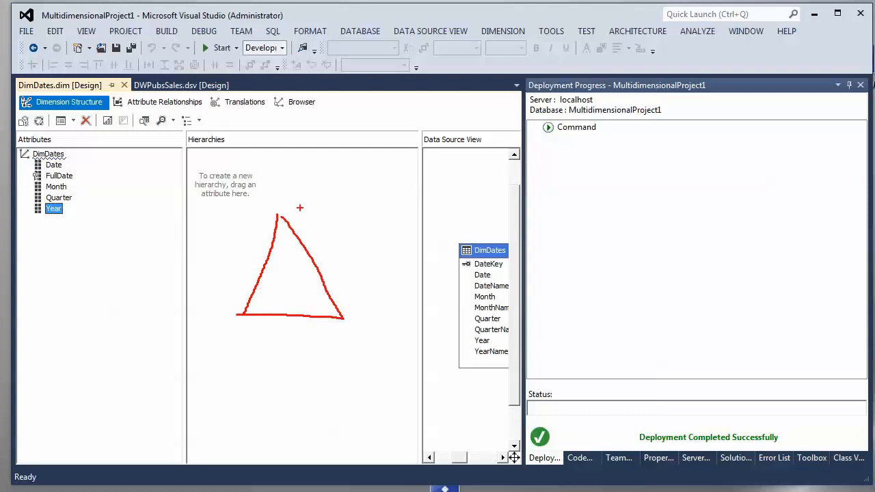
left_click_drag(80, 211, 268, 213)
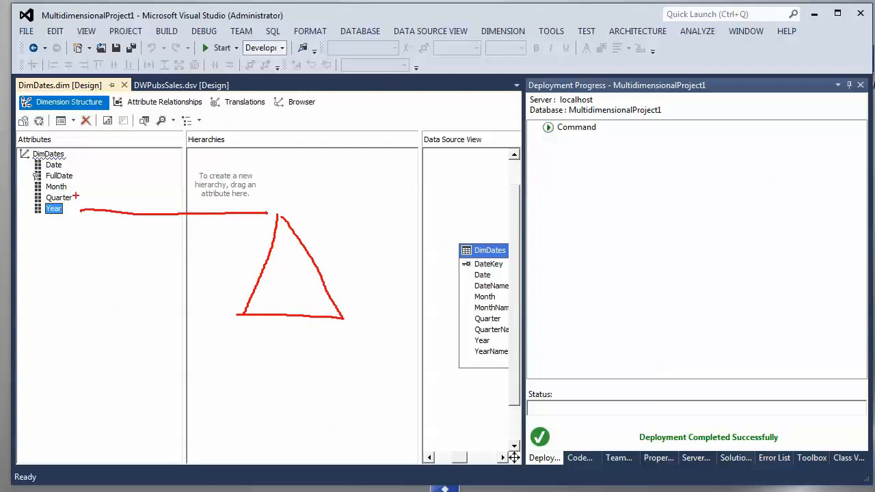
mouse_move(76, 197)
left_mouse_down()
mouse_move(178, 201)
mouse_move(262, 245)
left_mouse_up()
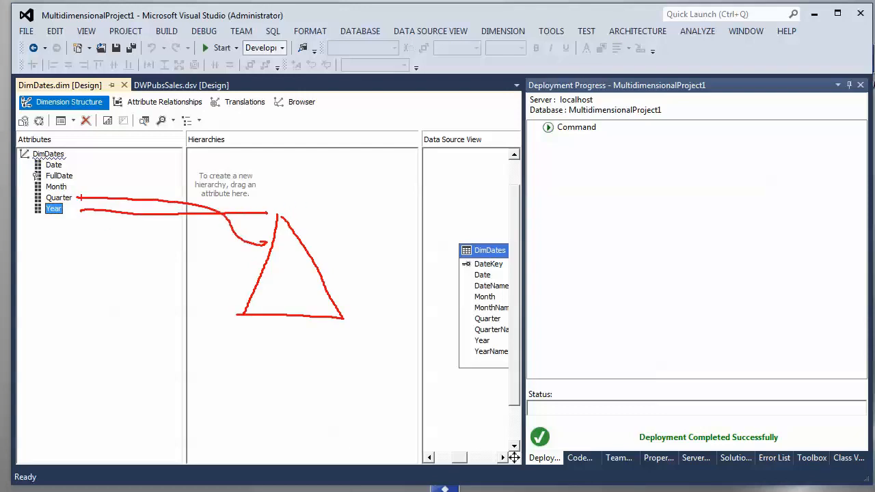
left_click_drag(73, 187, 254, 278)
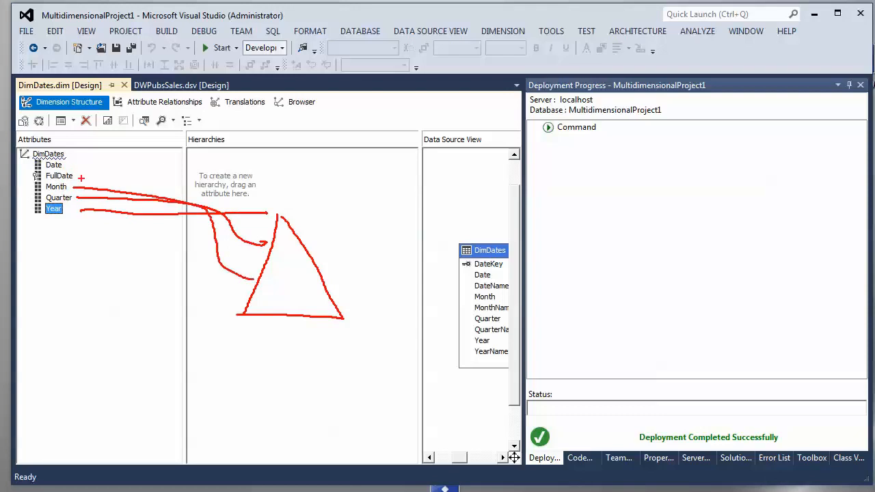
mouse_move(66, 166)
left_mouse_down()
mouse_move(168, 179)
mouse_move(243, 306)
left_mouse_up()
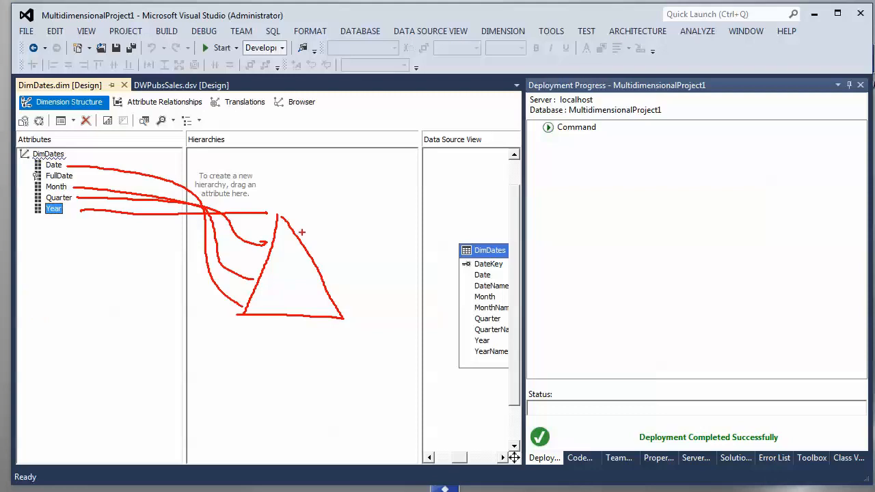
left_click_drag(295, 229, 261, 230)
left_click_drag(309, 254, 261, 254)
left_click_drag(324, 286, 247, 285)
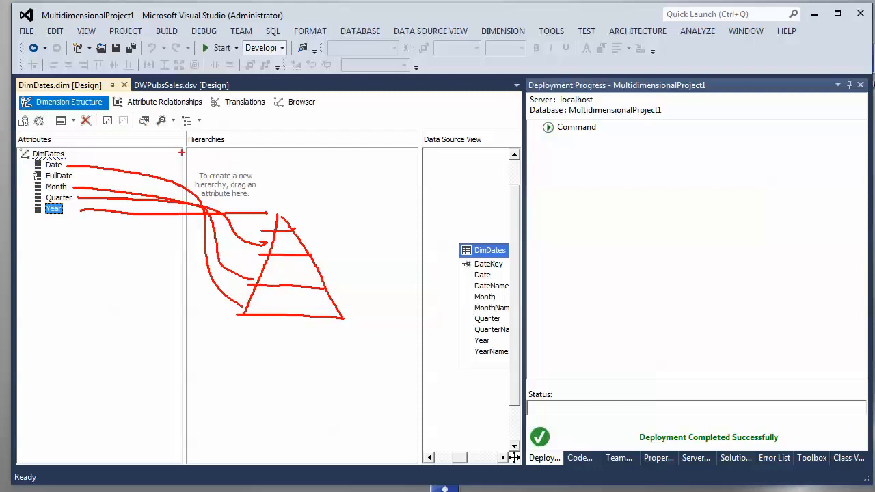
key("Escape")
Step: Create a new hierarchy in the DimDates dimension with the levels Year, Quarter, Month and FullDate in that order
mouse_move(52, 209)
left_mouse_down()
mouse_move(188, 197)
mouse_move(216, 171)
left_mouse_up()
left_click_drag(59, 198, 244, 195)
left_click_drag(56, 187, 211, 216)
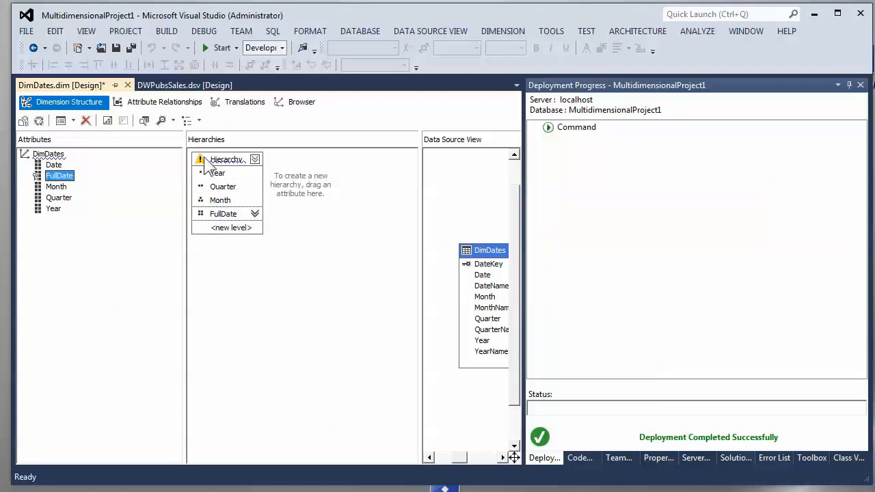
Step: Read the warning on the new hierarchy and rename the hierarchy as Date Hierarchy
mouse_move(197, 169)
mouse_move(231, 169)
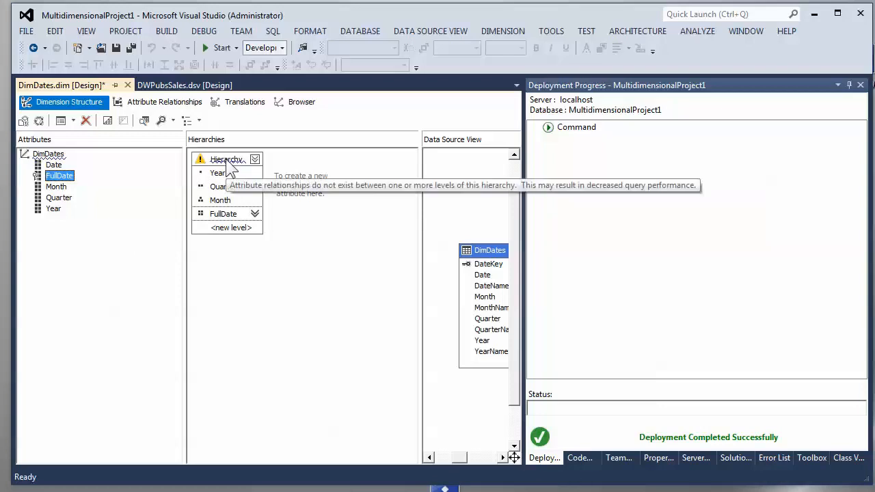
right_click(228, 165)
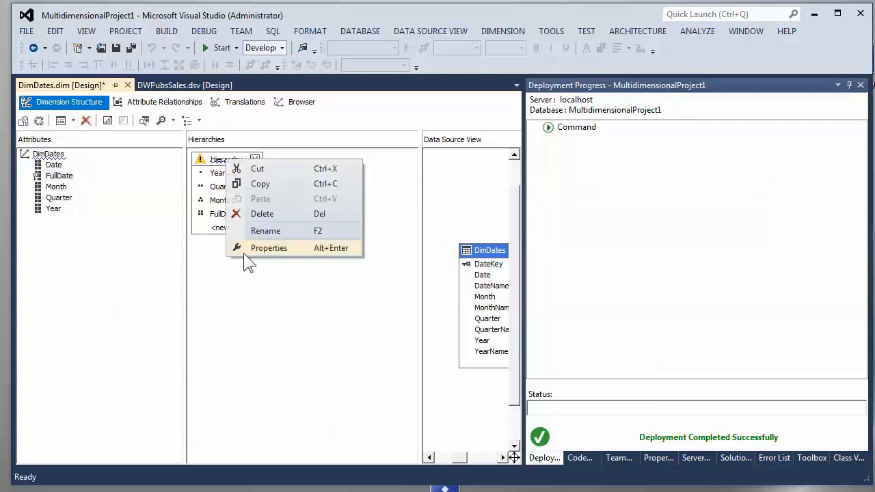
left_click(250, 229)
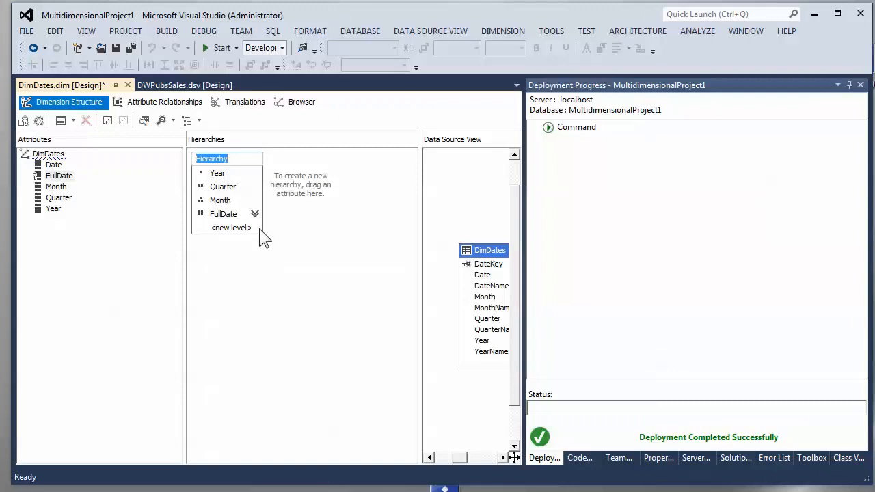
key("Left")
key("Home")
type("Date")
key("Return")
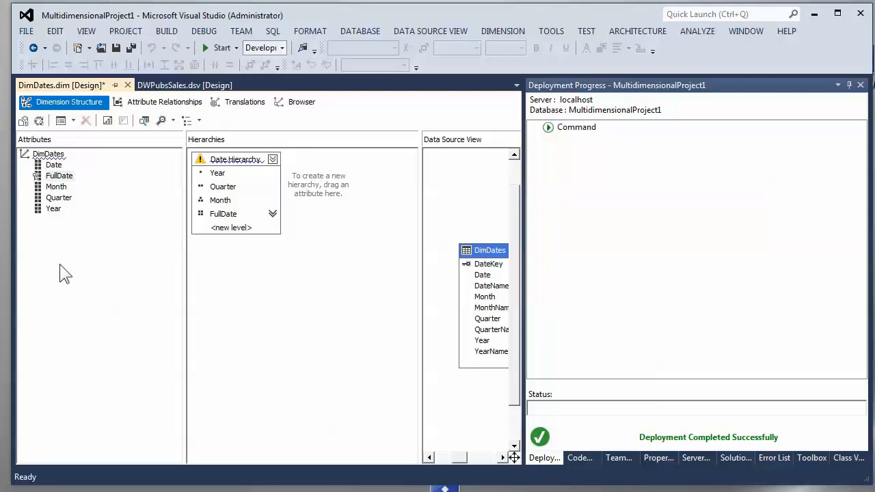
Step: Remove the space from the hierarchy's name so that it reads DateHierarchy
left_click(228, 164)
left_click(228, 164)
left_click(211, 158)
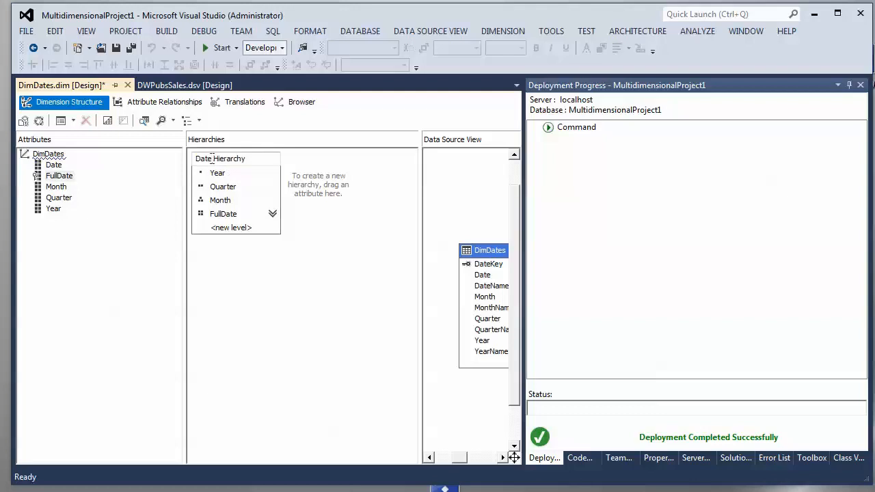
key("Delete")
key("Return")
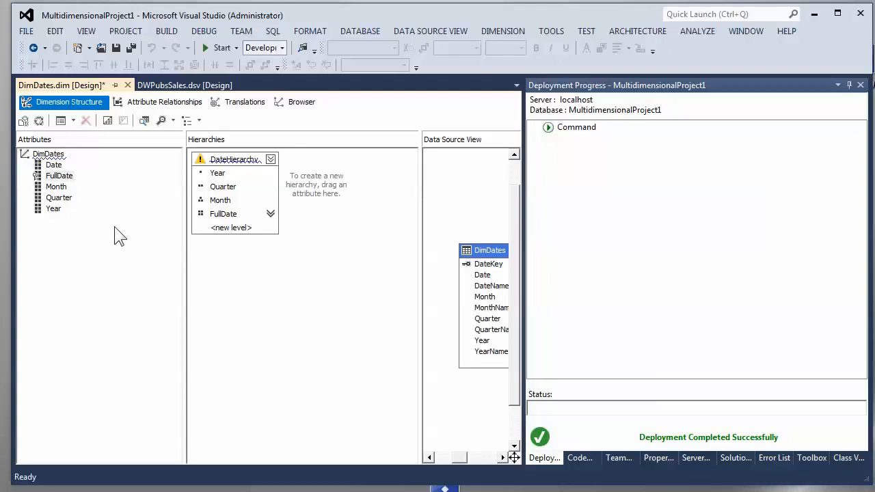
Step: Open the dimension's attribute relationships and expand FullDate to examine its links to the other attributes
left_click(135, 110)
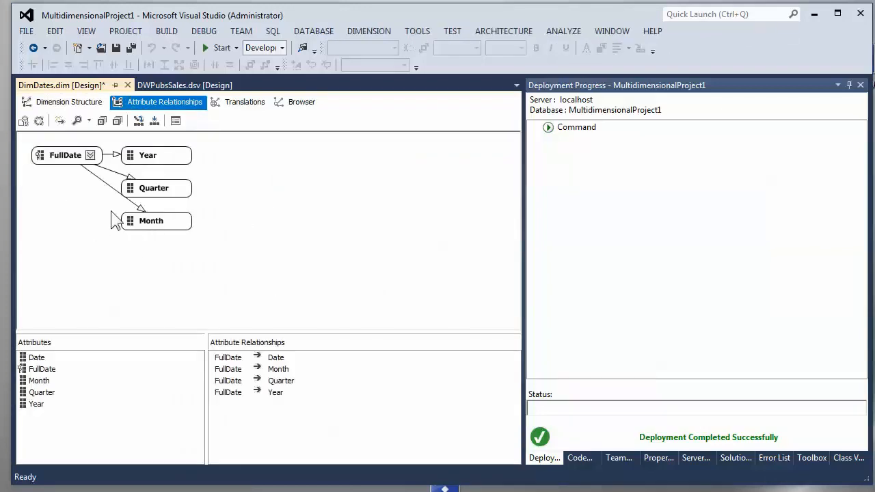
left_click(90, 155)
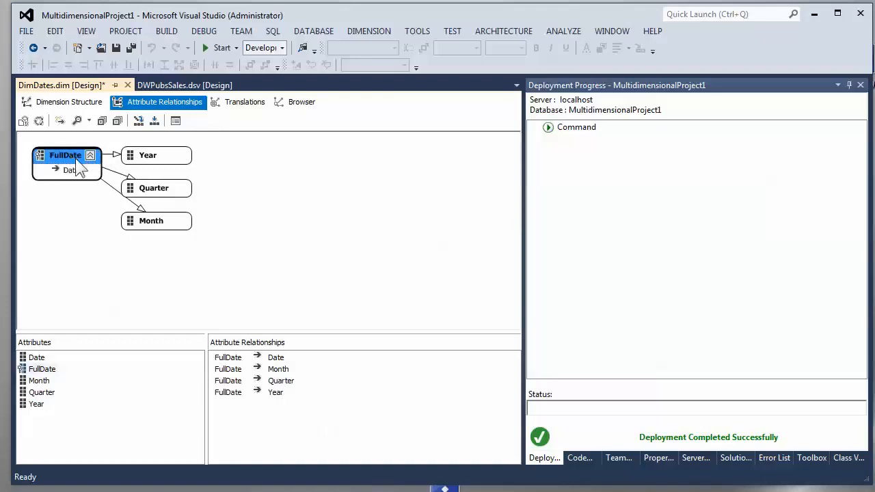
left_click_drag(154, 160, 113, 174)
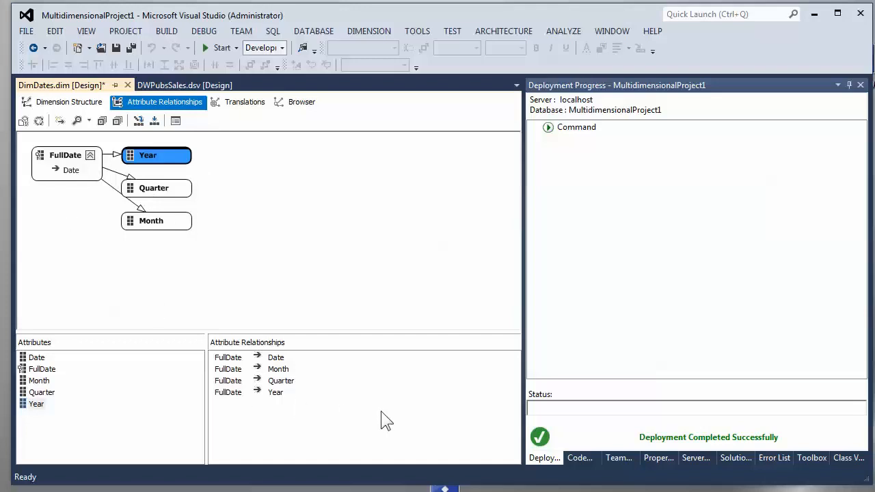
Step: Delete all four attribute relationships from FullDate to Date, Month, Quarter and Year
left_click_drag(386, 412, 186, 343)
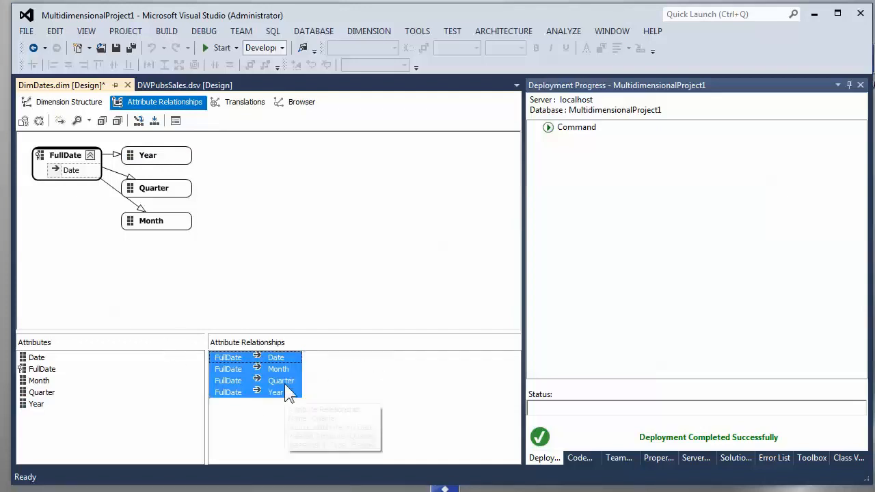
right_click(288, 395)
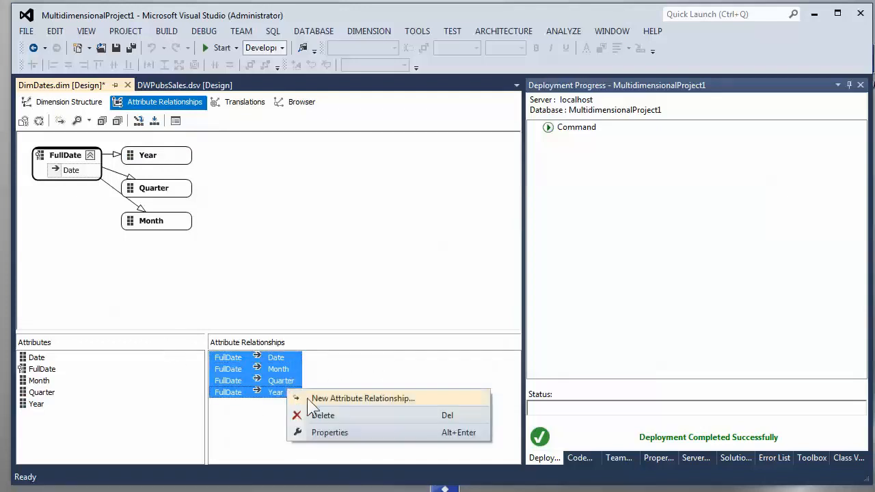
left_click(348, 415)
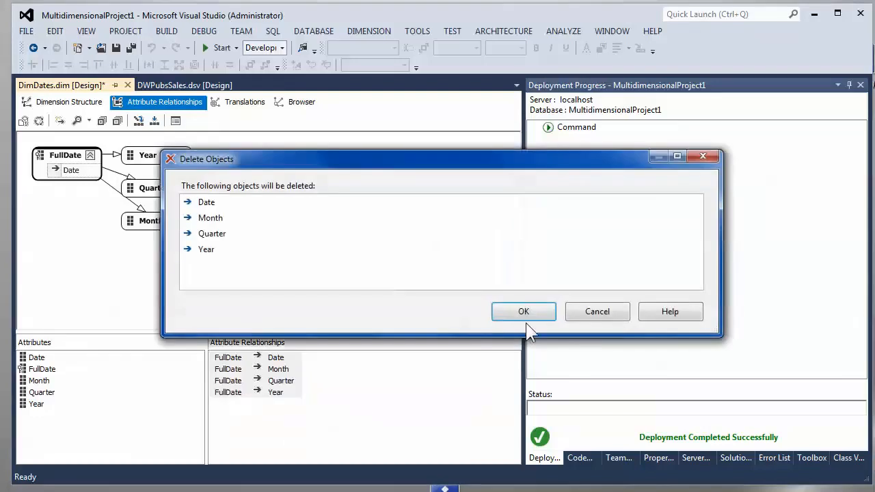
left_click(520, 309)
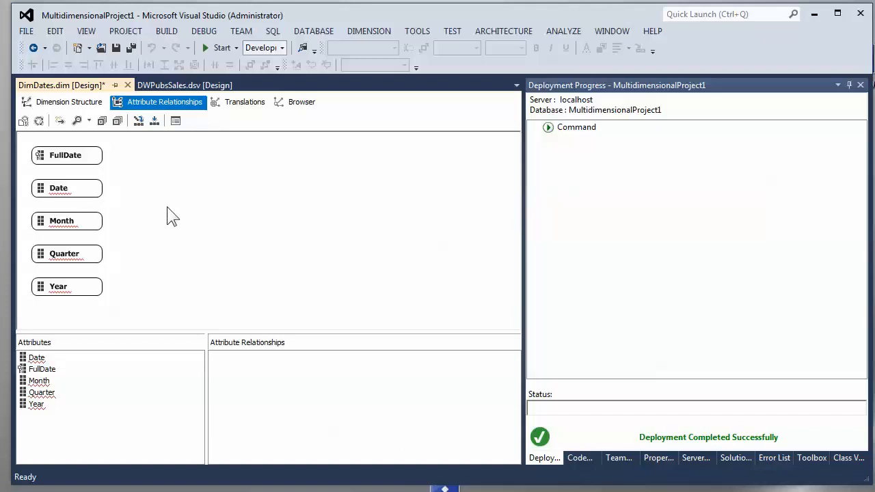
Step: Create a Rigid attribute relationship from FullDate to the related attribute Date, and return to the dimension structure
right_click(57, 160)
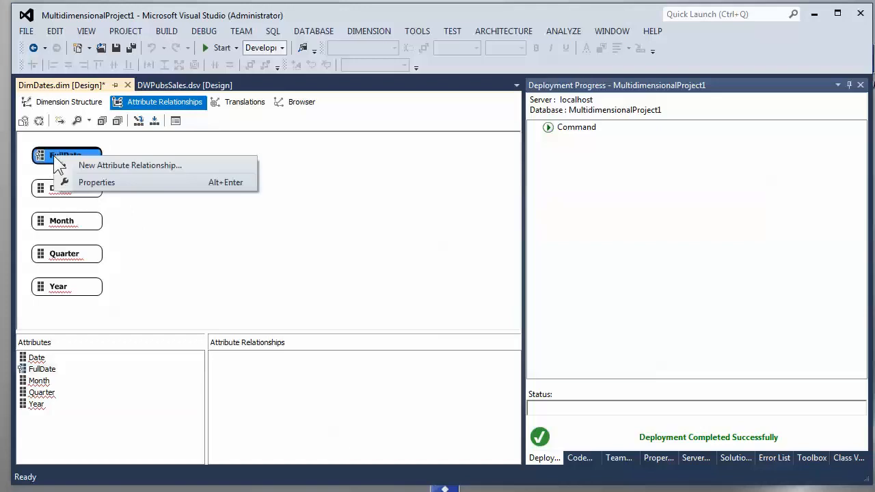
left_click(128, 167)
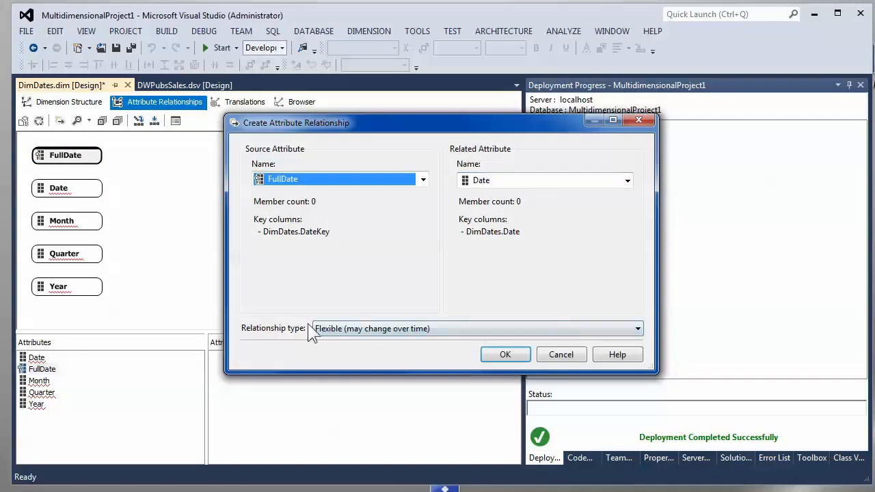
left_click(397, 327)
left_click(378, 353)
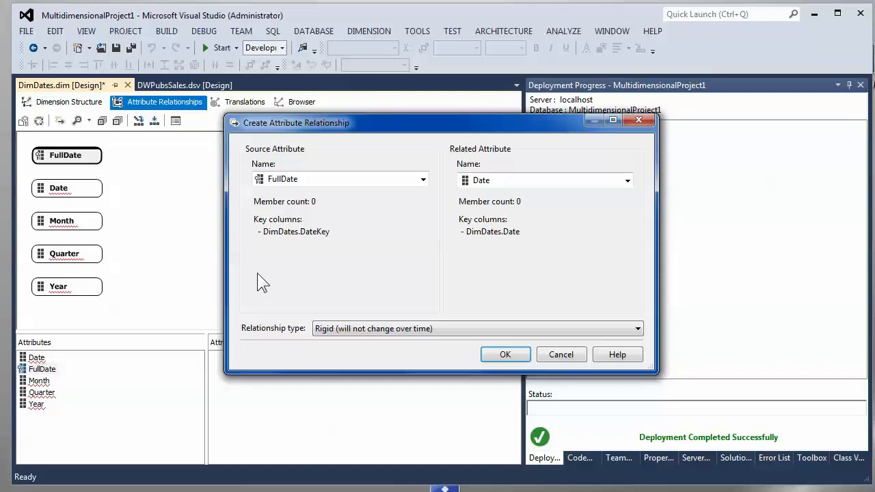
left_click(504, 354)
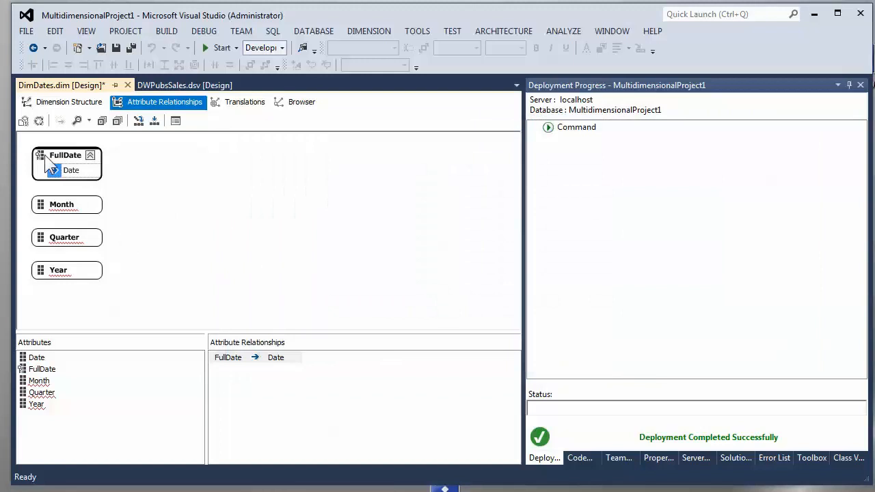
left_click(69, 101)
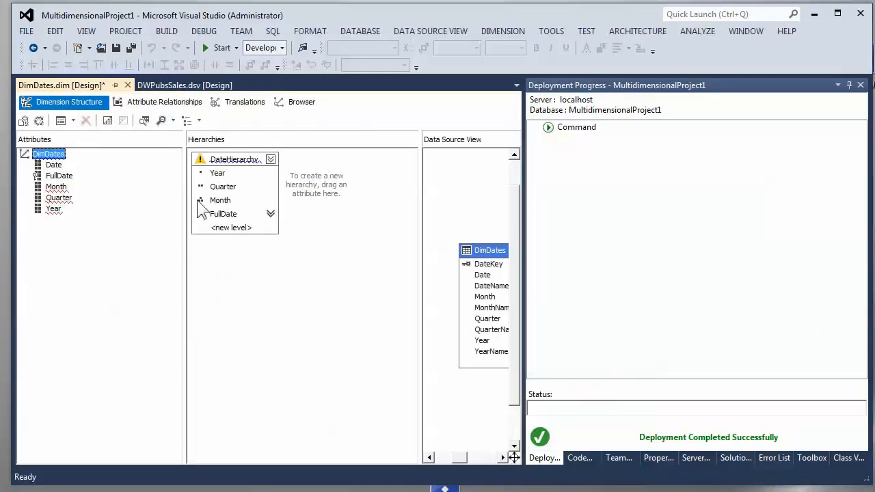
Step: Create a Rigid attribute relationship from FullDate to the related attribute Month
left_click(153, 101)
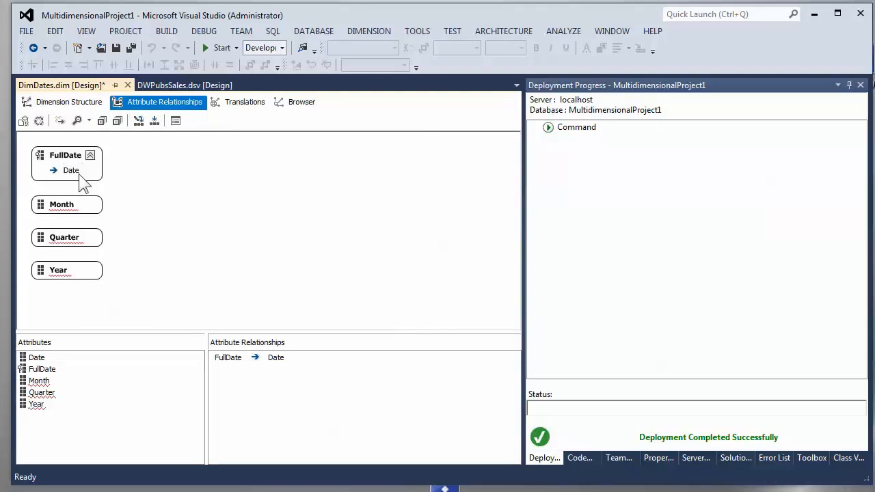
mouse_move(81, 182)
right_click(67, 157)
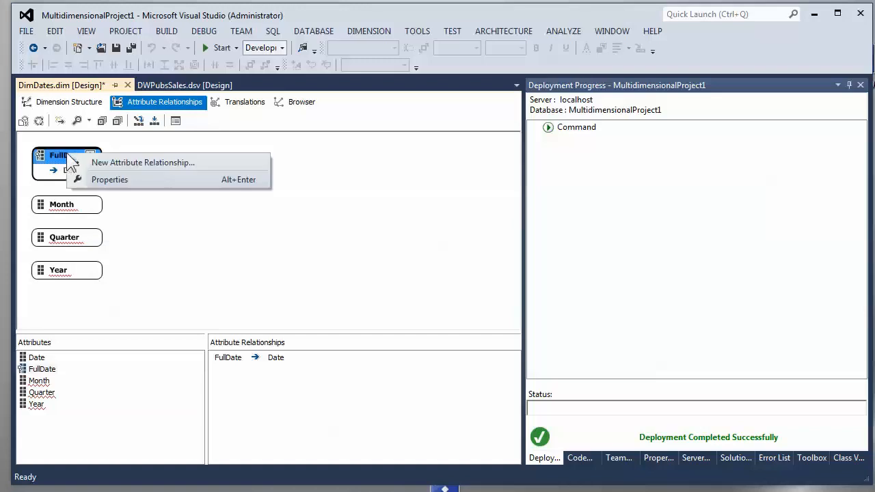
left_click(135, 164)
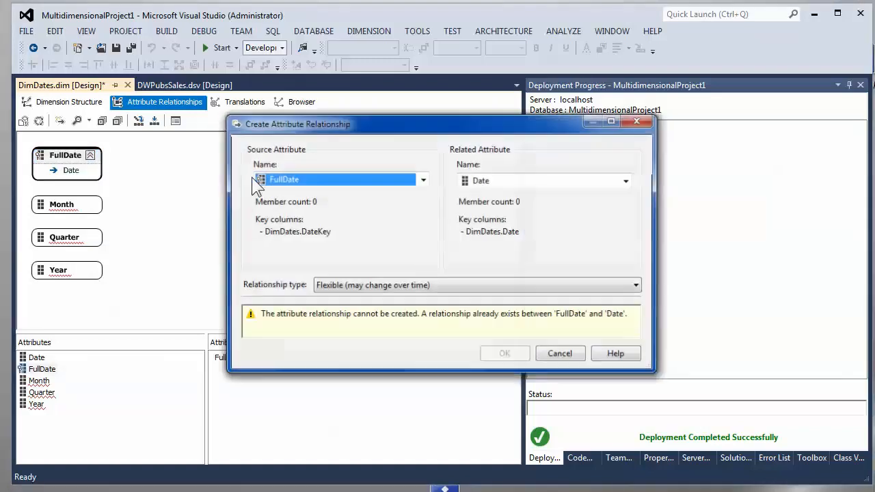
left_click(507, 180)
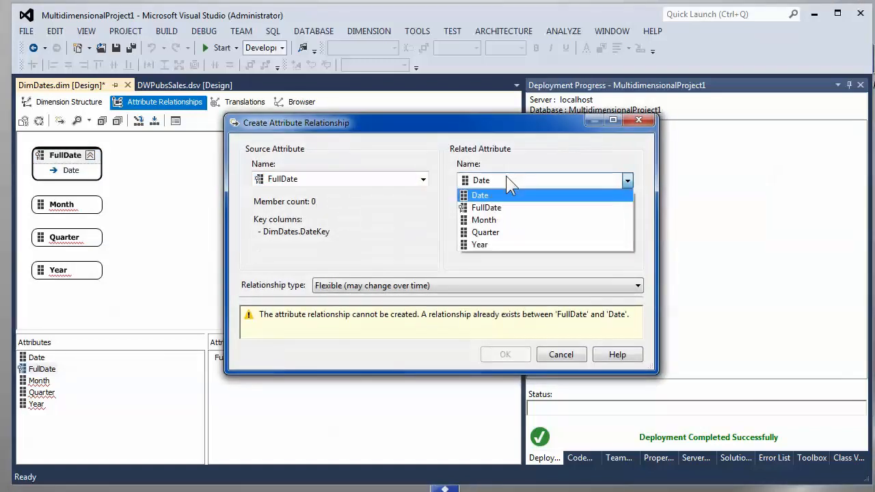
left_click(503, 220)
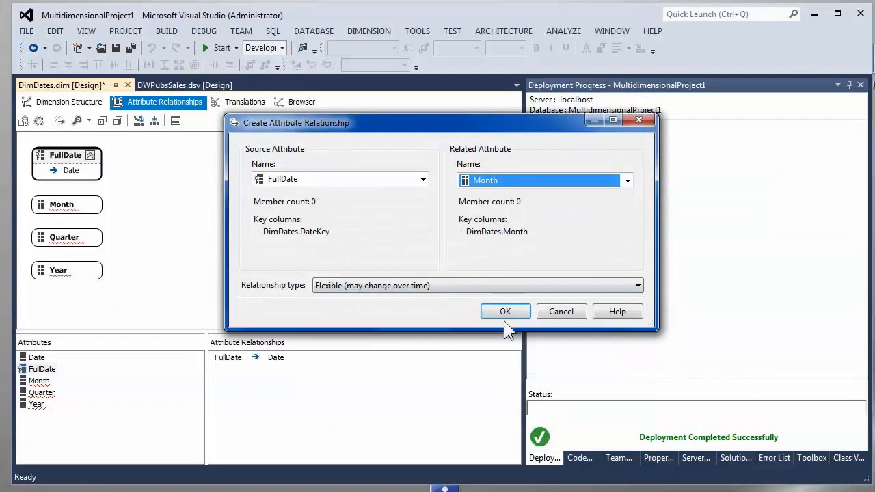
left_click(383, 286)
left_click(382, 310)
left_click(486, 311)
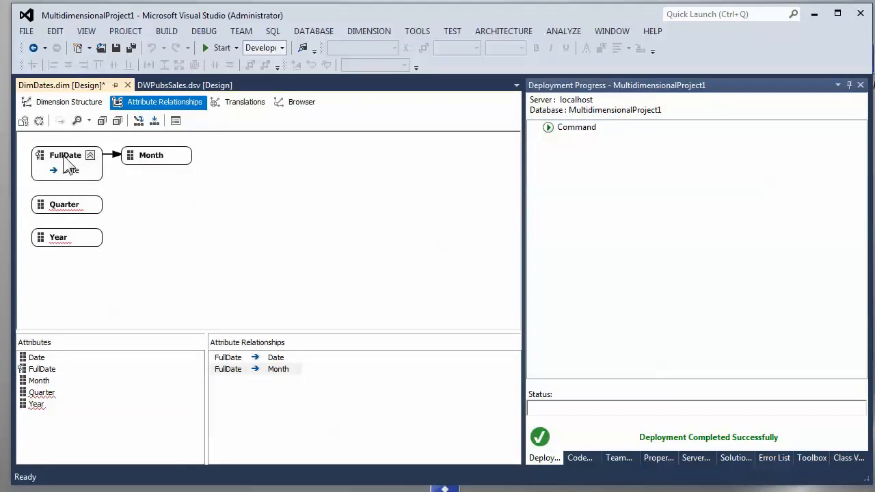
Step: Create a Rigid attribute relationship from Month to the related attribute Quarter
right_click(180, 166)
left_click(246, 166)
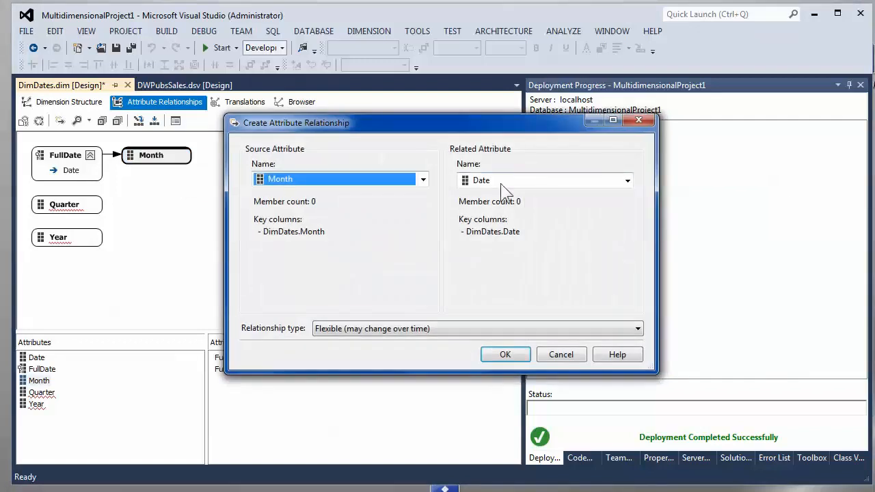
left_click(502, 182)
left_click(496, 233)
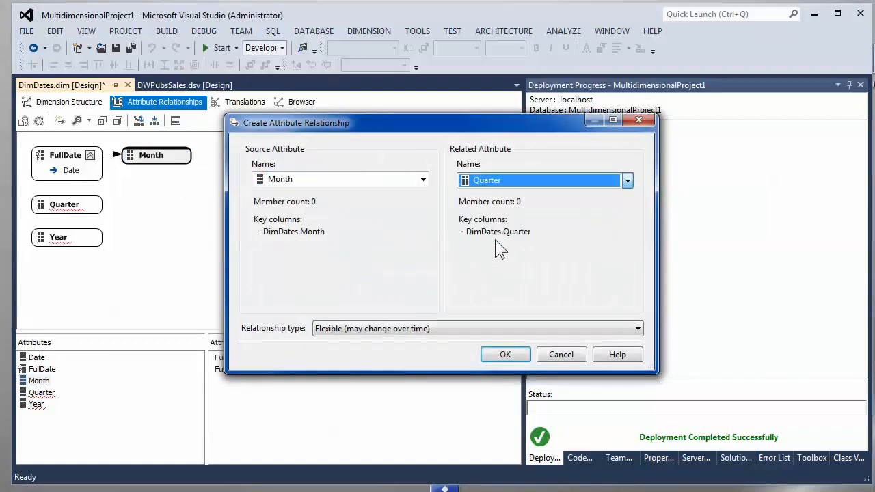
left_click(397, 328)
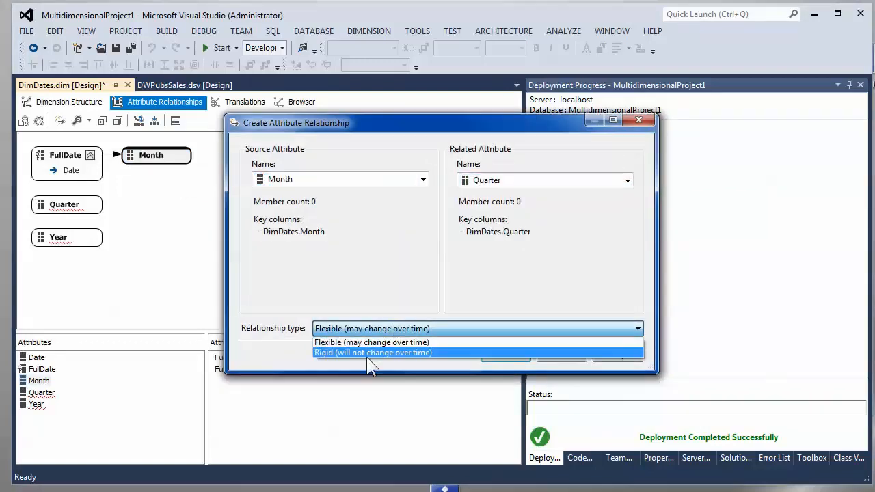
left_click(373, 352)
left_click(482, 354)
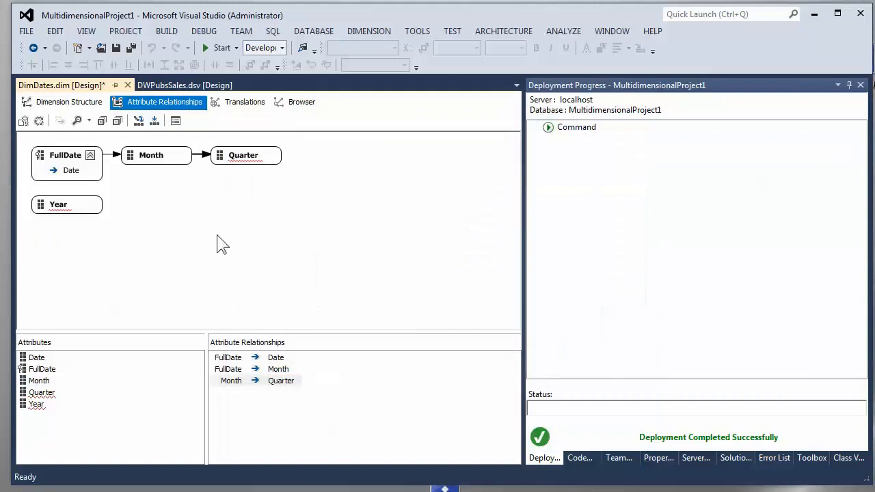
Step: Create an attribute relationship from Quarter to the related attribute Year, keeping the Flexible type
left_click(258, 160)
right_click(270, 159)
left_click(312, 166)
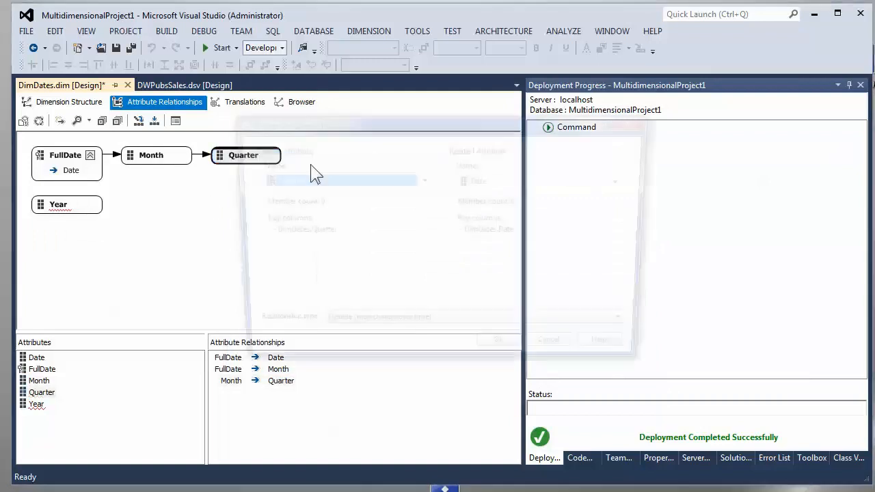
left_click(493, 182)
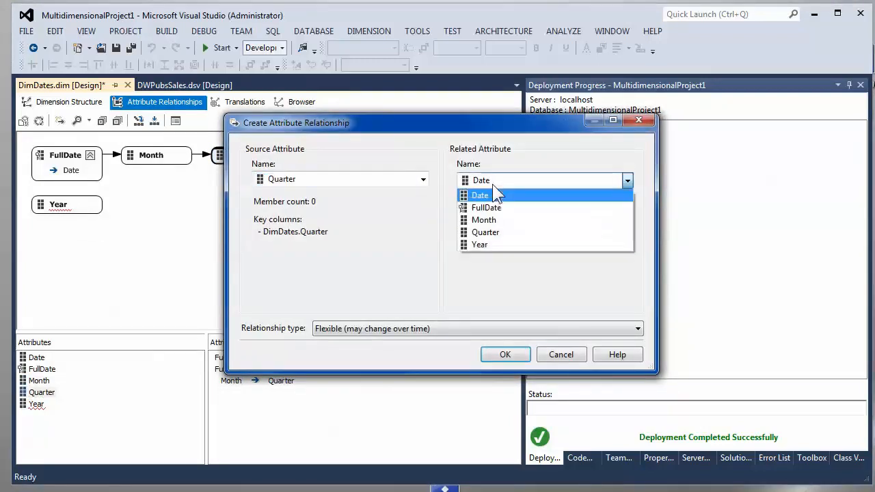
left_click(483, 244)
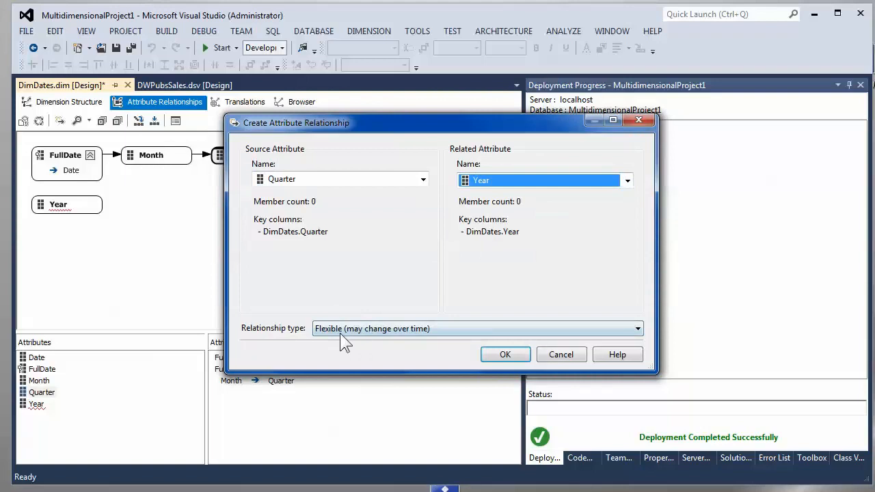
left_click(509, 358)
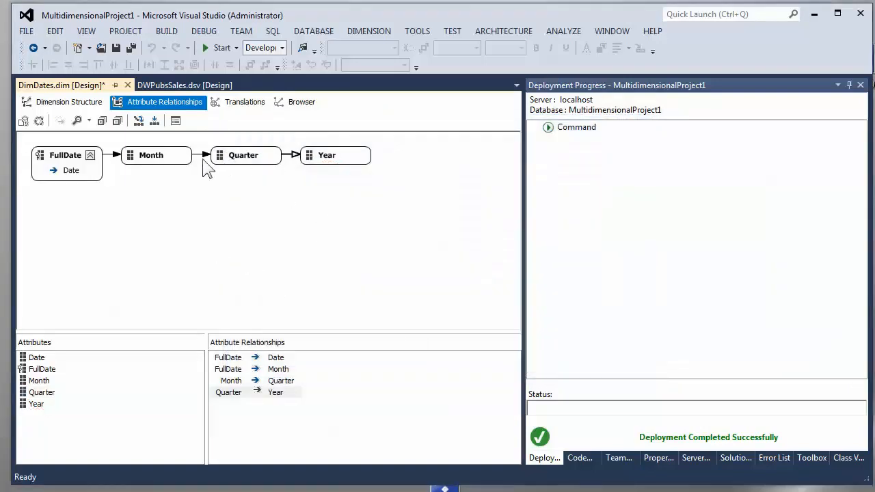
Step: Change the relationship type between Quarter and Year to Rigid
right_click(297, 163)
mouse_move(367, 180)
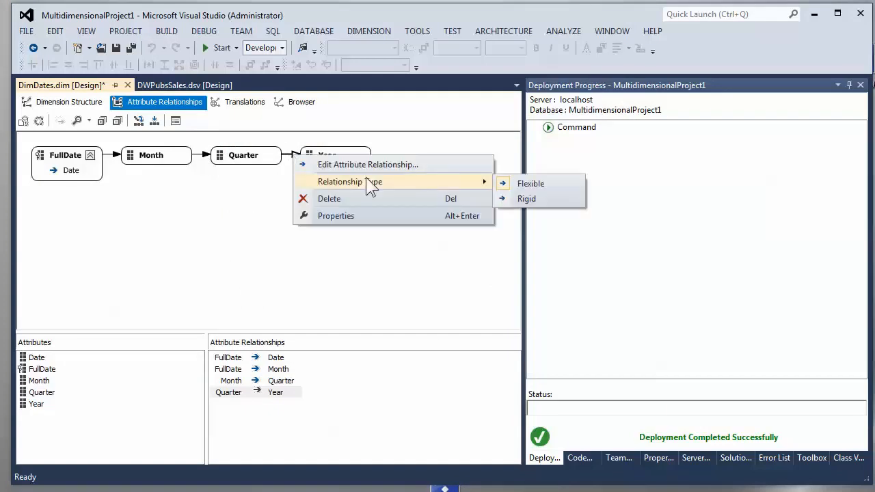
left_click(523, 198)
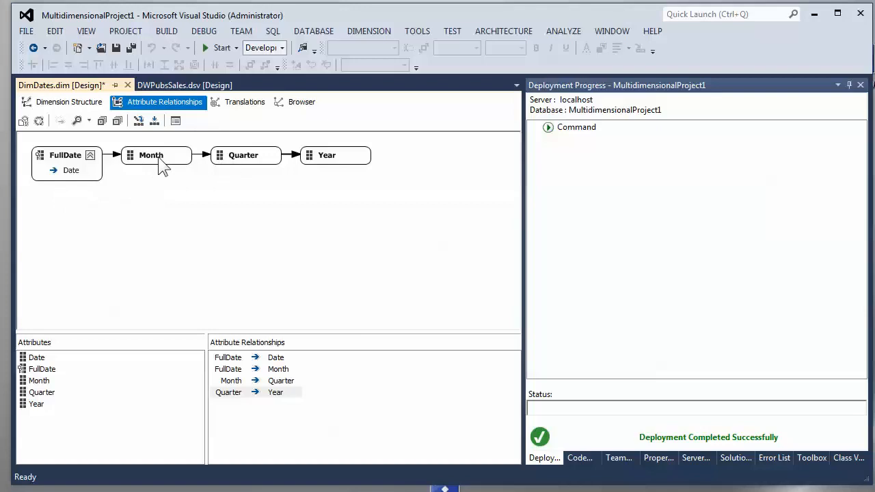
mouse_move(255, 167)
Step: From the dimension structure, build and deploy the project and run Process Full on the DimDates dimension
left_click(81, 103)
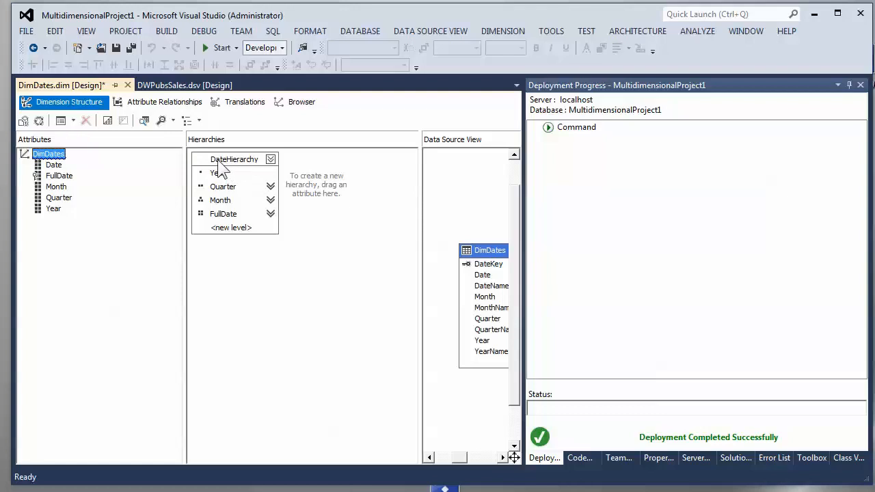
left_click_drag(420, 197, 350, 186)
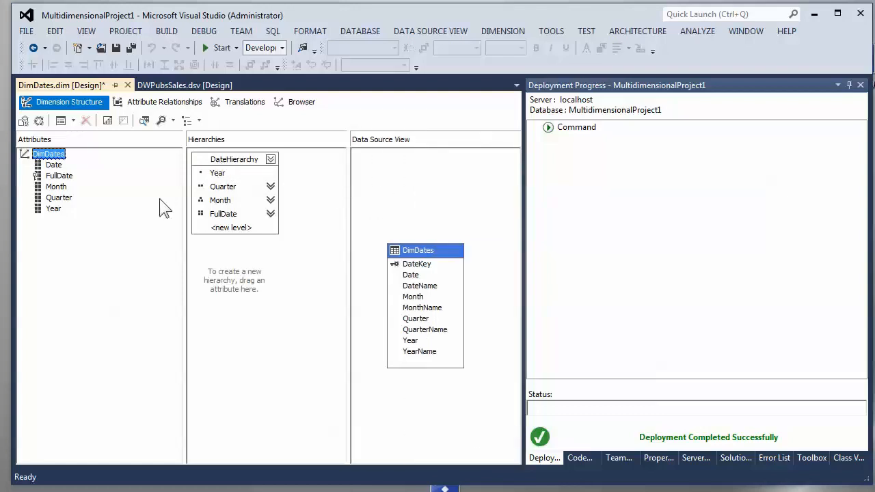
left_click(38, 121)
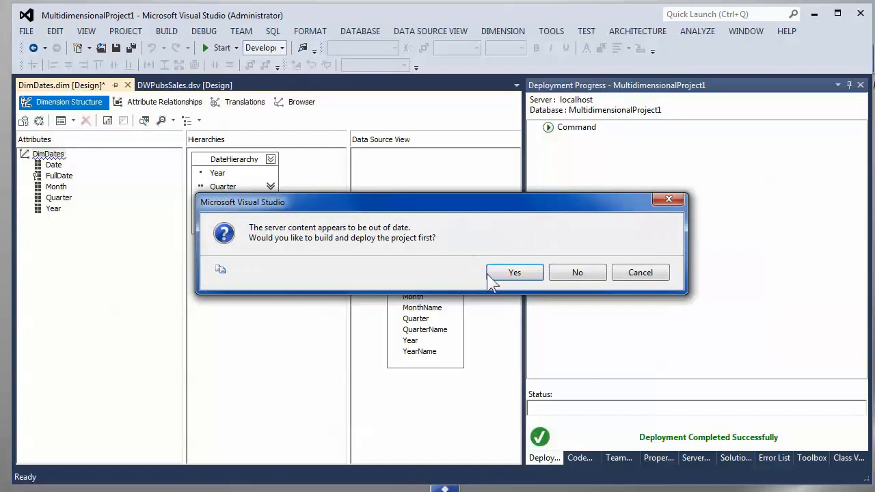
left_click(511, 273)
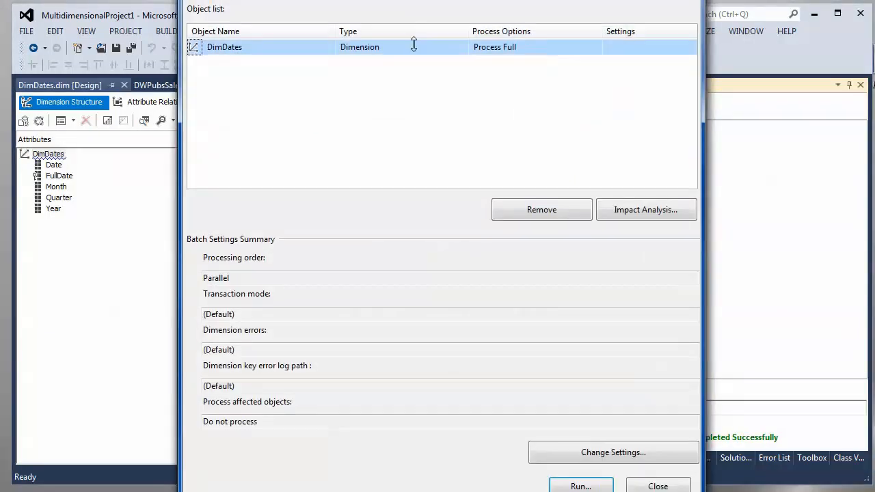
mouse_move(369, 0)
left_mouse_down()
mouse_move(360, 78)
mouse_move(355, 2)
left_mouse_up()
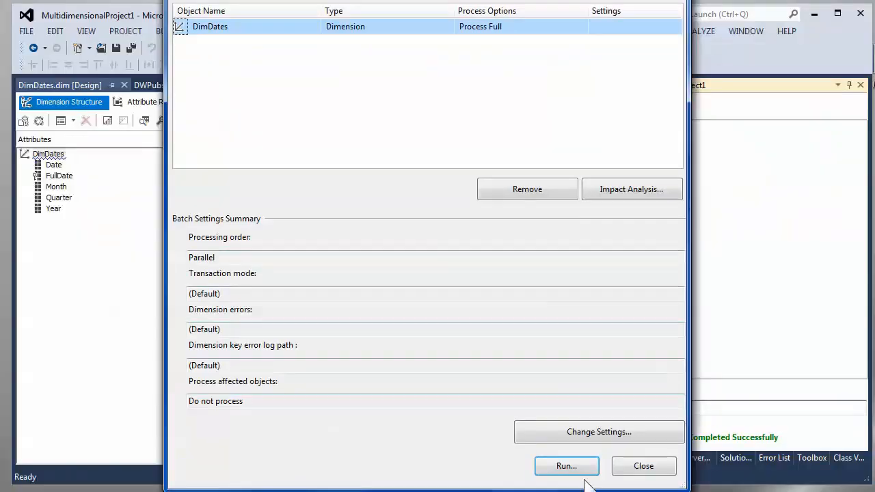
left_click(568, 466)
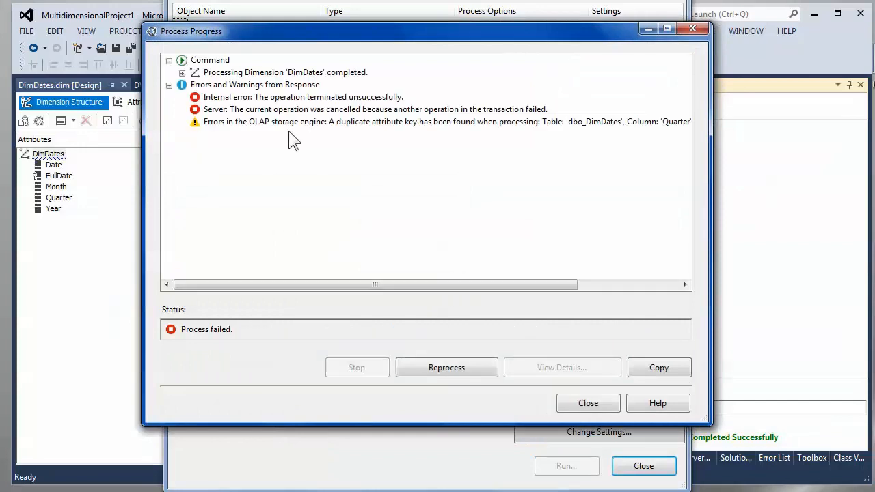
Step: Read the full OLAP storage engine error in the process progress and close both processing dialogs
left_click(367, 121)
left_click_drag(393, 284, 548, 305)
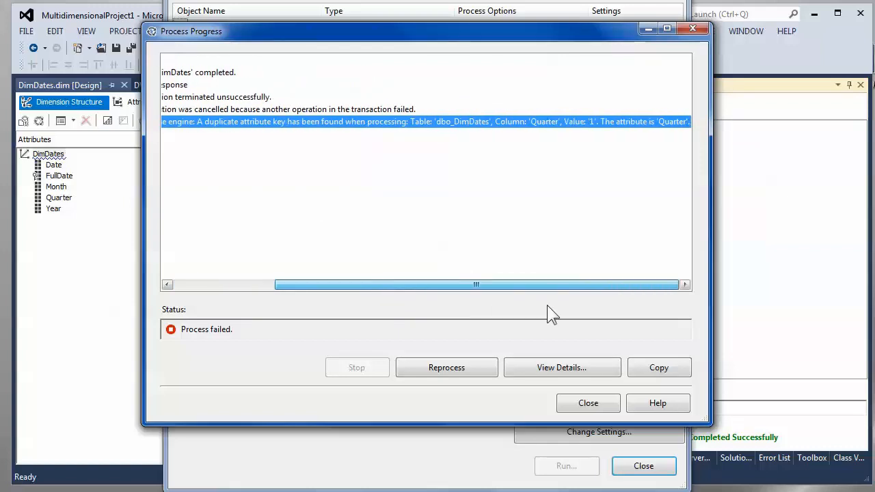
left_click_drag(547, 305, 313, 302)
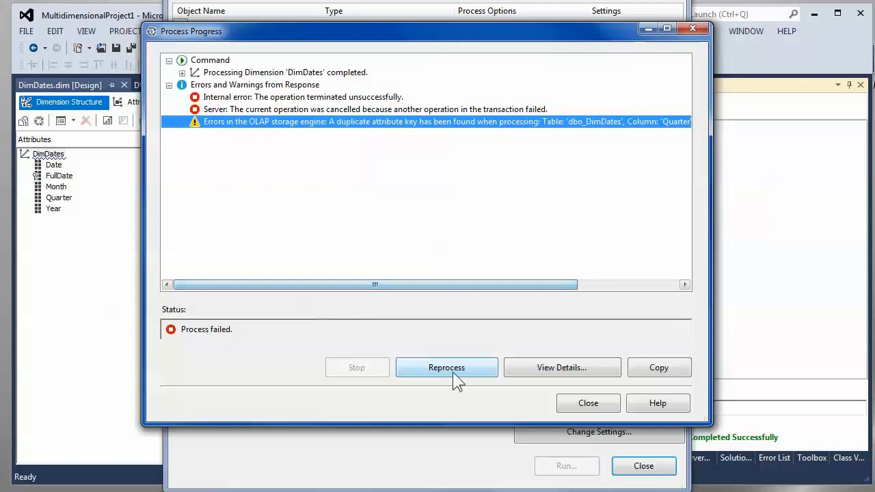
left_click(609, 407)
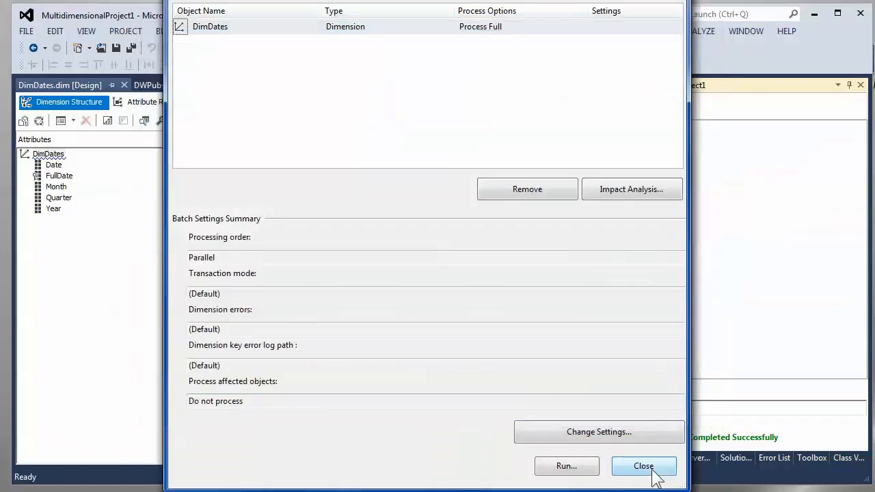
left_click(646, 466)
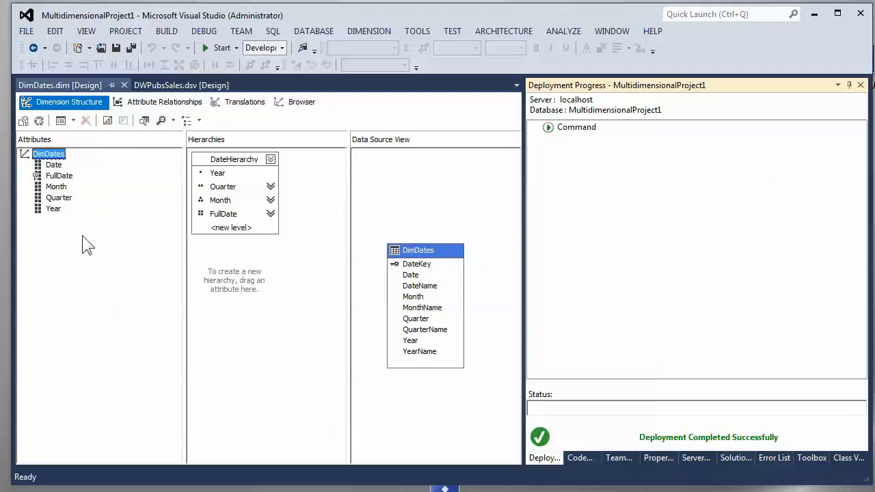
Step: Explore the DimDates table's data to compare Quarter and QuarterName values across 1990 and 1991, and return to the dimension's attribute relationships
right_click(440, 251)
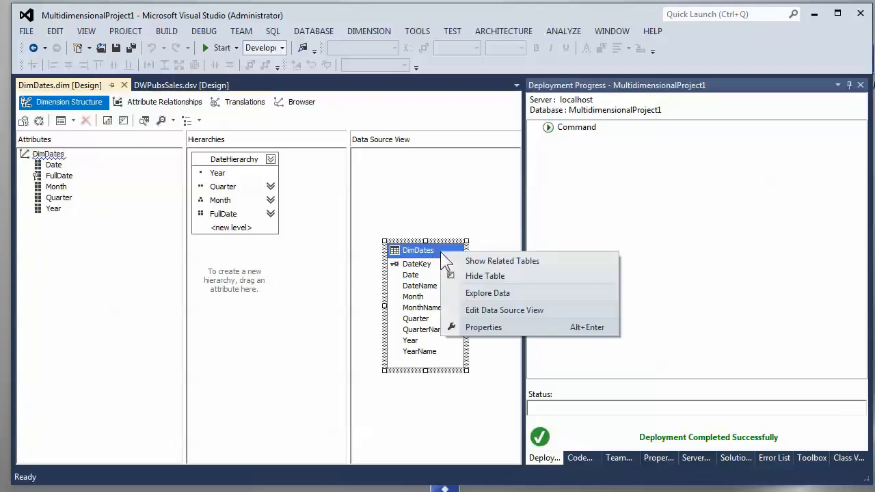
left_click(502, 295)
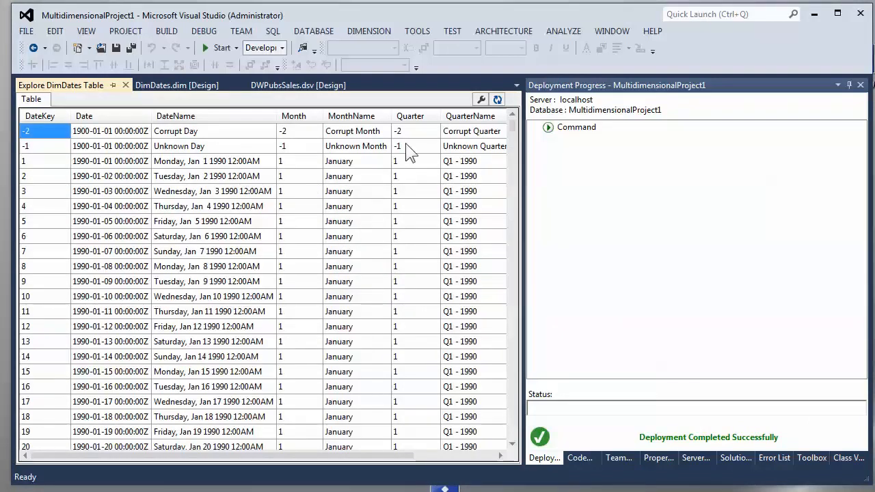
left_click(409, 171)
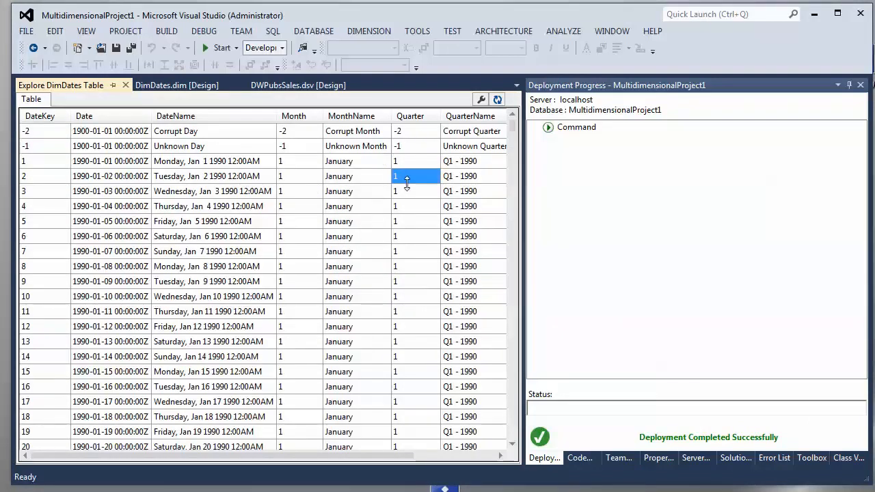
left_click(404, 221)
left_click(403, 312)
scroll(424, 298, "down", 5)
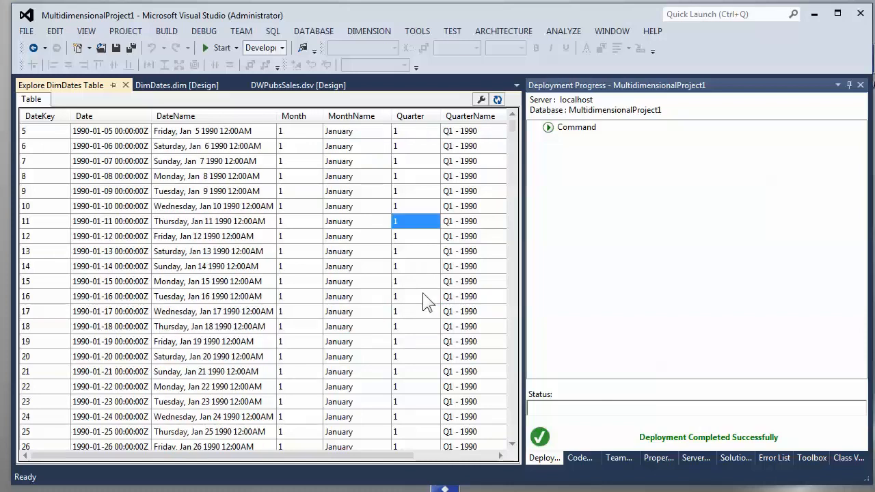
scroll(419, 303, "down", 9)
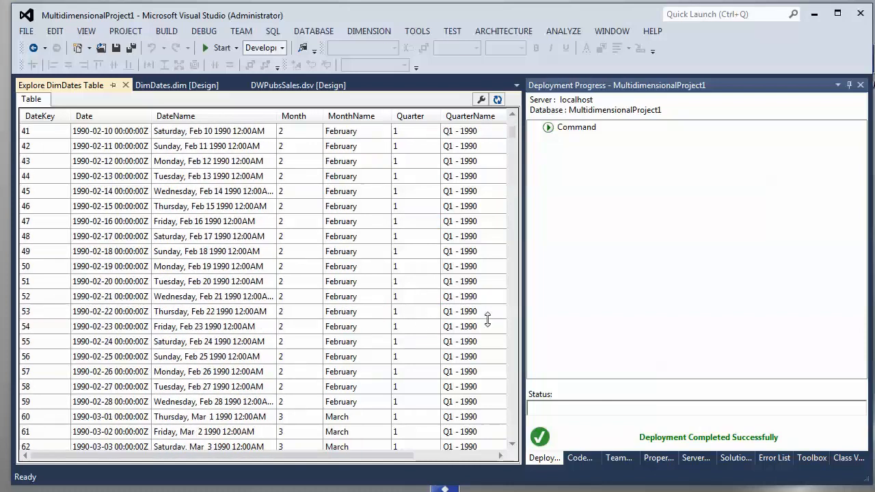
left_click_drag(514, 134, 512, 194)
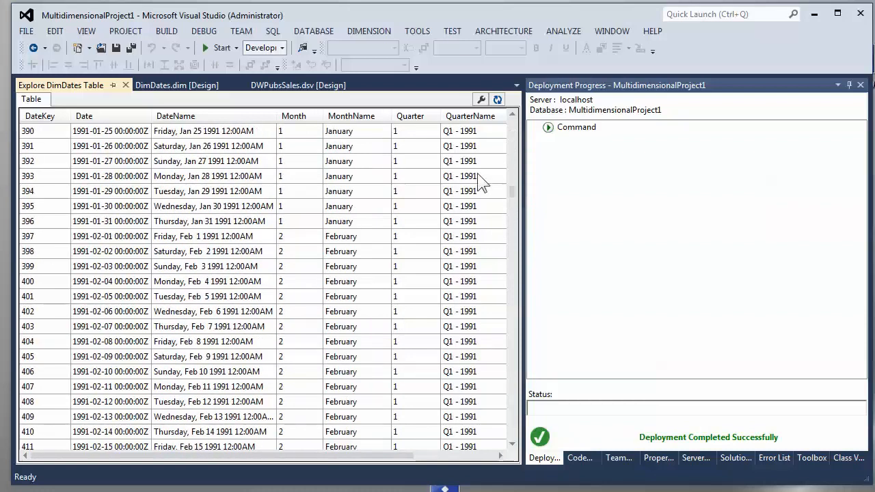
left_click(400, 145)
left_click(408, 194)
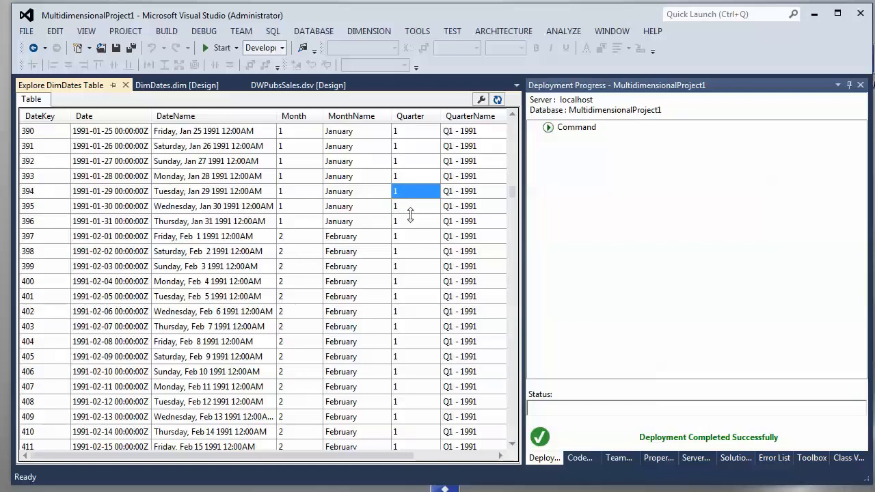
left_click(178, 82)
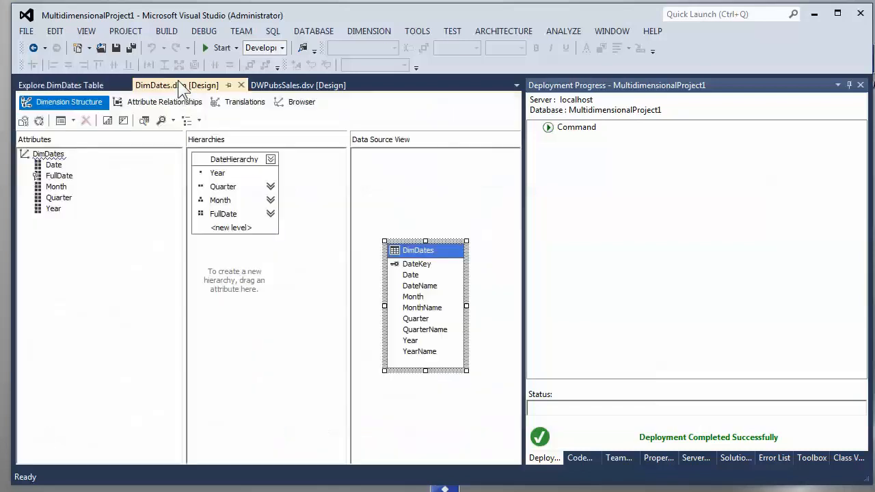
left_click(174, 101)
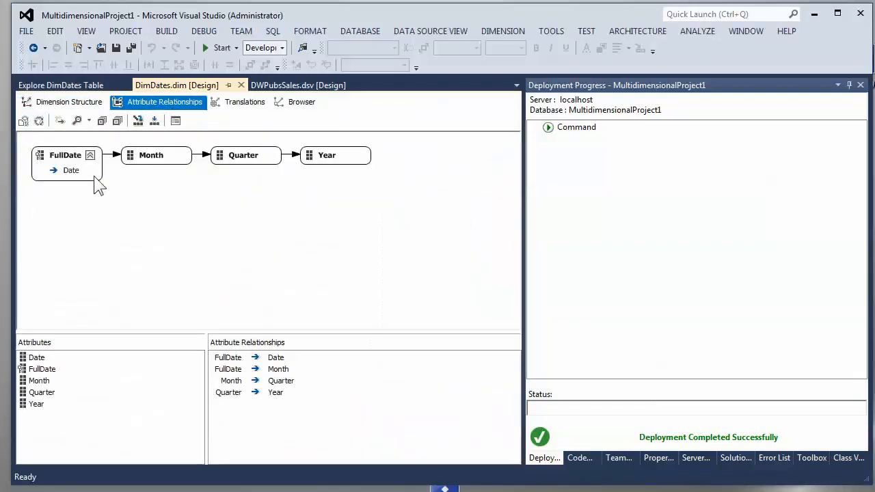
left_click(264, 159)
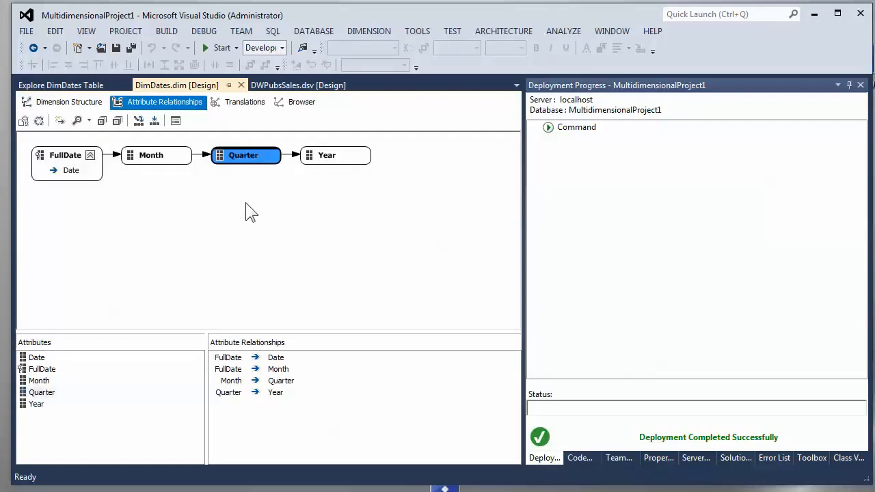
left_click(333, 160)
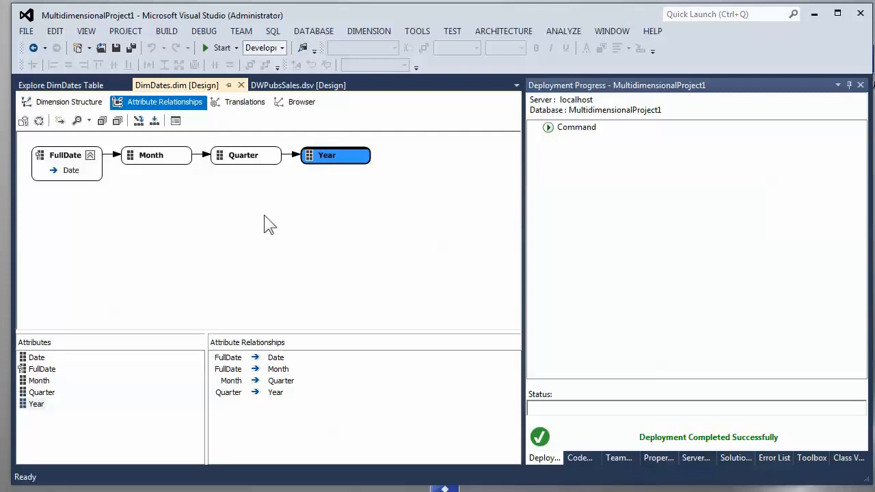
left_click(246, 163)
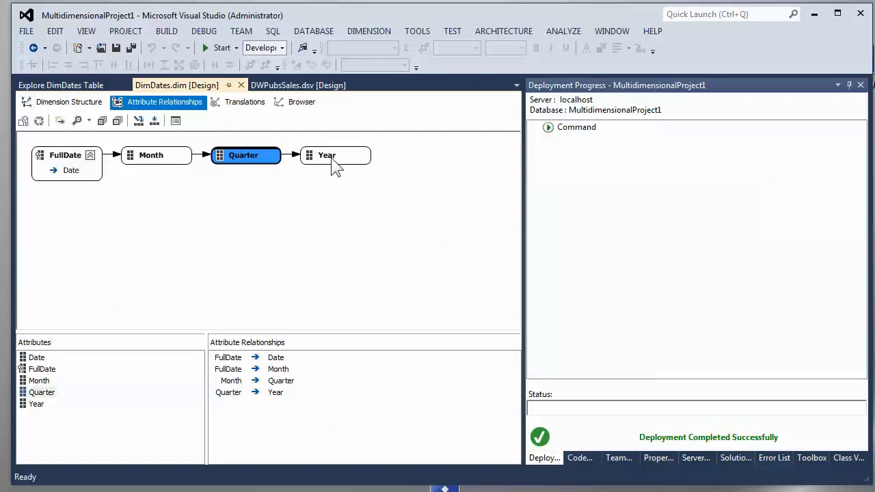
Step: Open the Quarter attribute's properties from the dimension structure and examine its KeyColumns binding
left_click(65, 101)
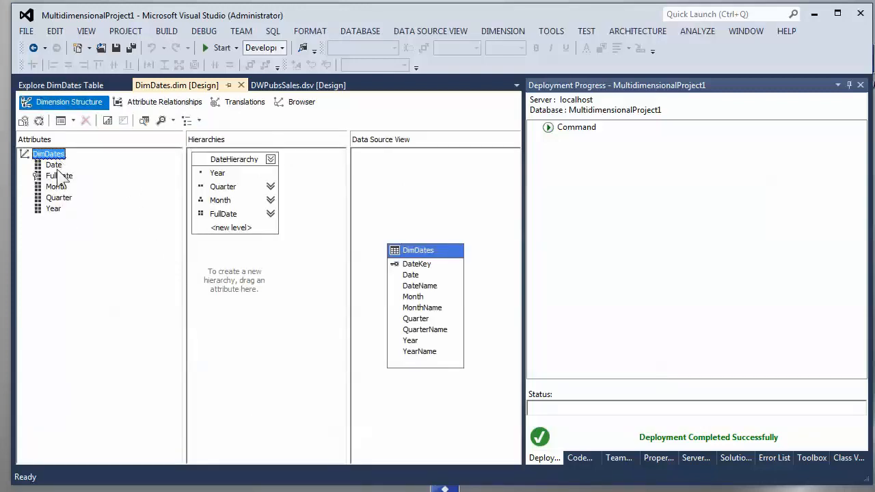
right_click(63, 200)
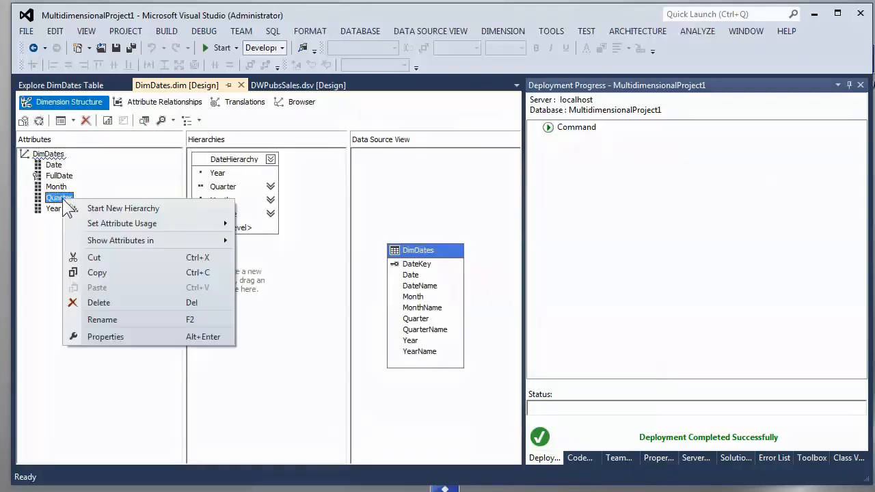
left_click(103, 336)
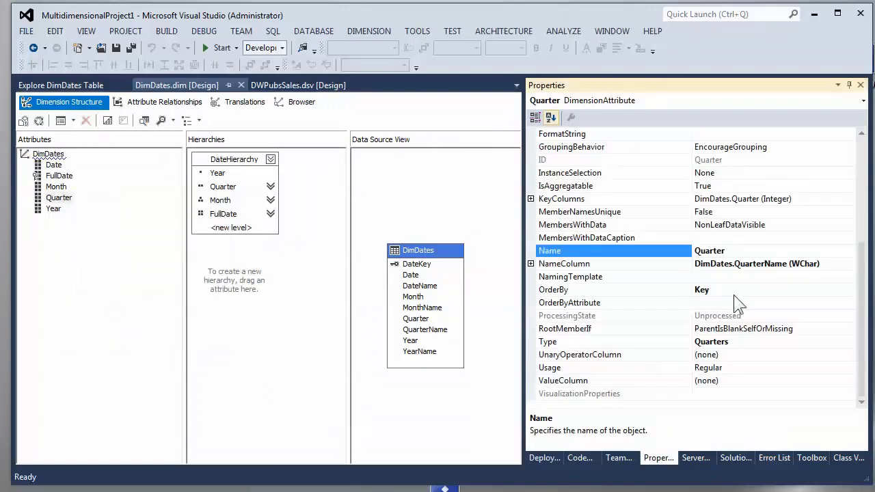
left_click(530, 199)
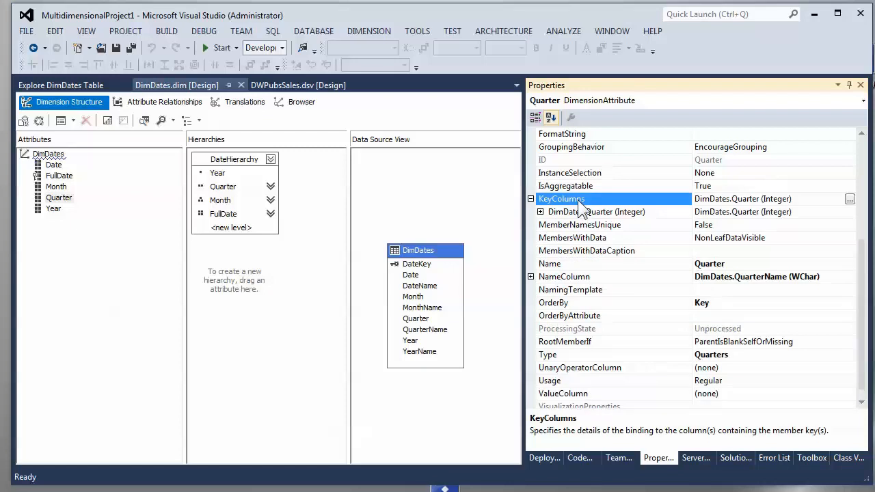
left_click(540, 212)
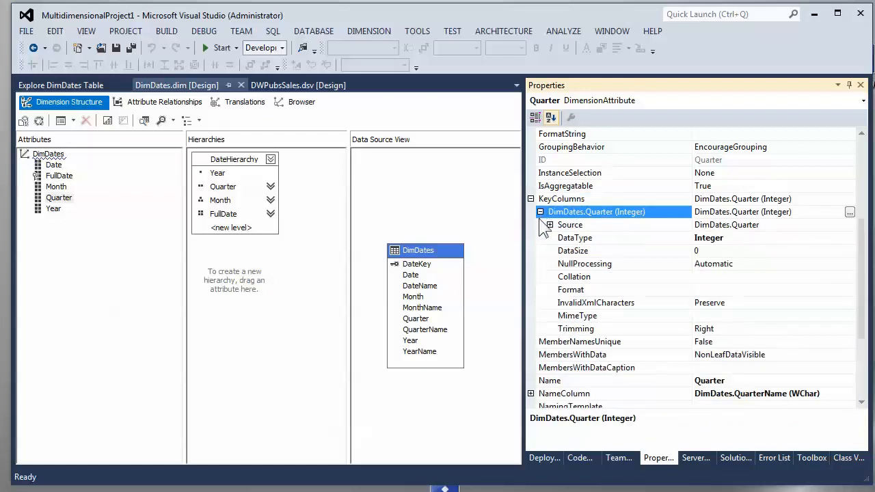
left_click(540, 212)
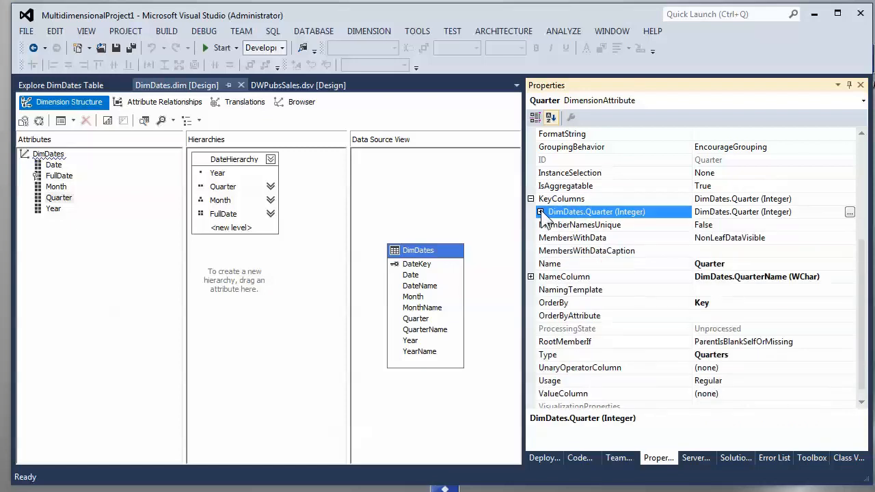
Step: Add Year to the Quarter attribute's key columns, order them as Year then Quarter, and apply the collection
left_click(626, 199)
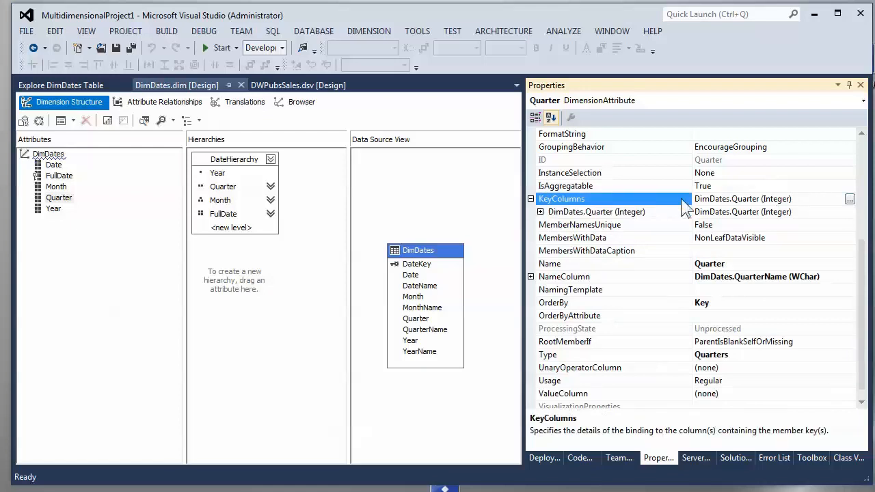
left_click(850, 200)
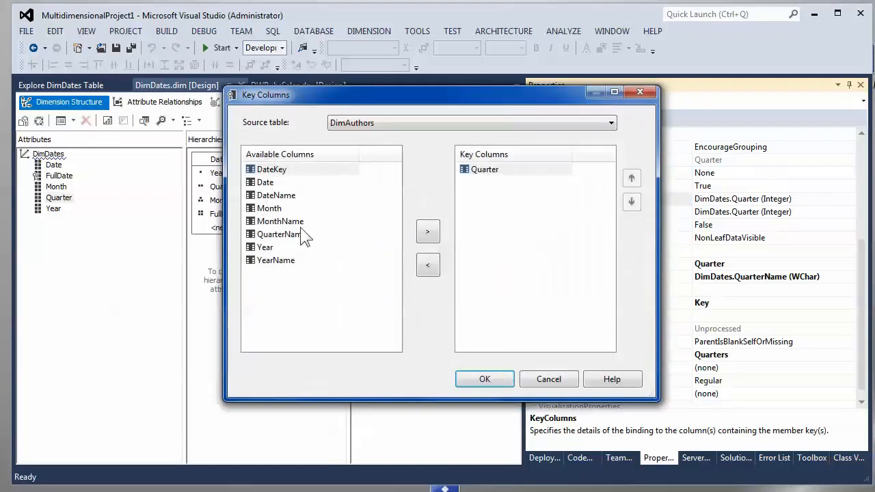
left_click(273, 247)
left_click(428, 233)
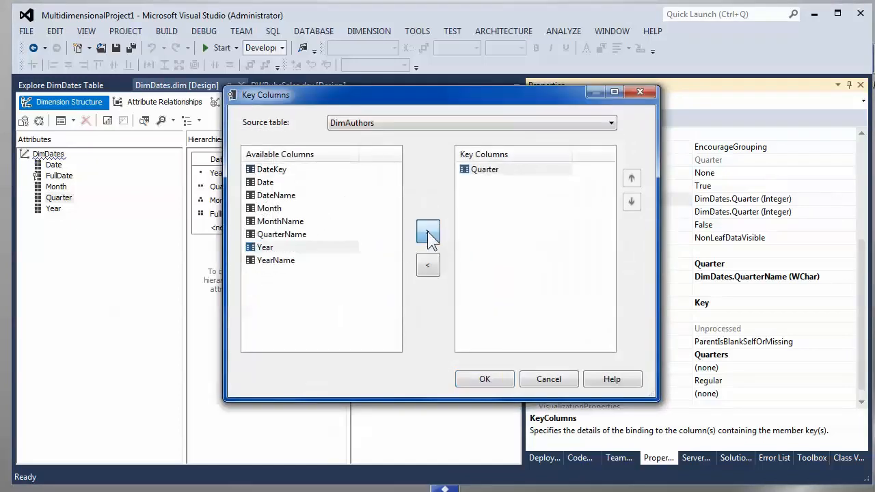
left_click(630, 179)
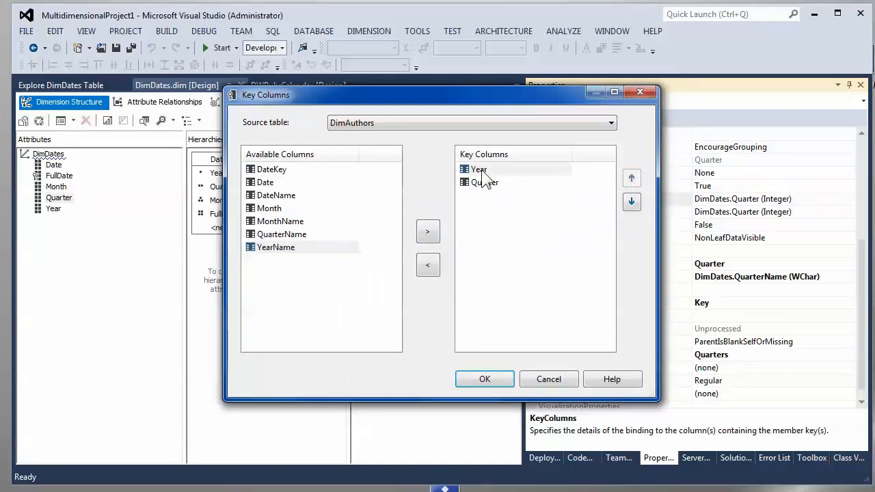
left_click(483, 376)
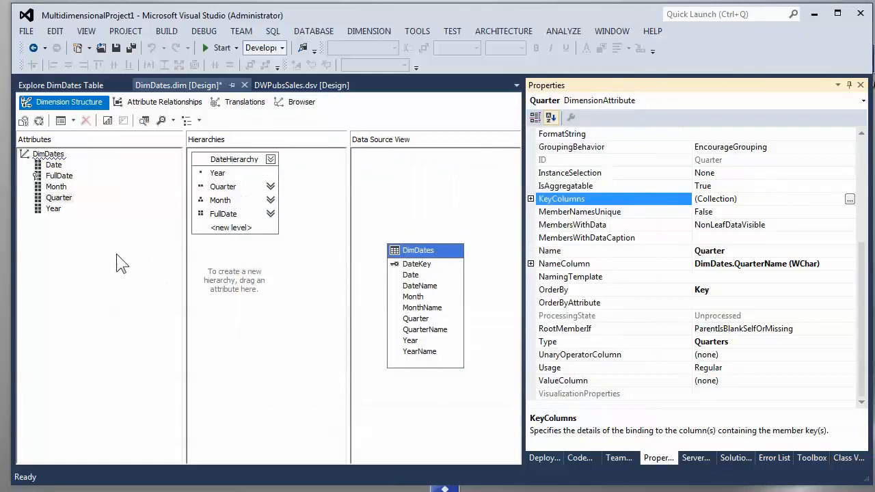
Step: Build and deploy the project, run Process Full on the DimDates dimension, and close the processing dialogs after checking the process progress
left_click(39, 120)
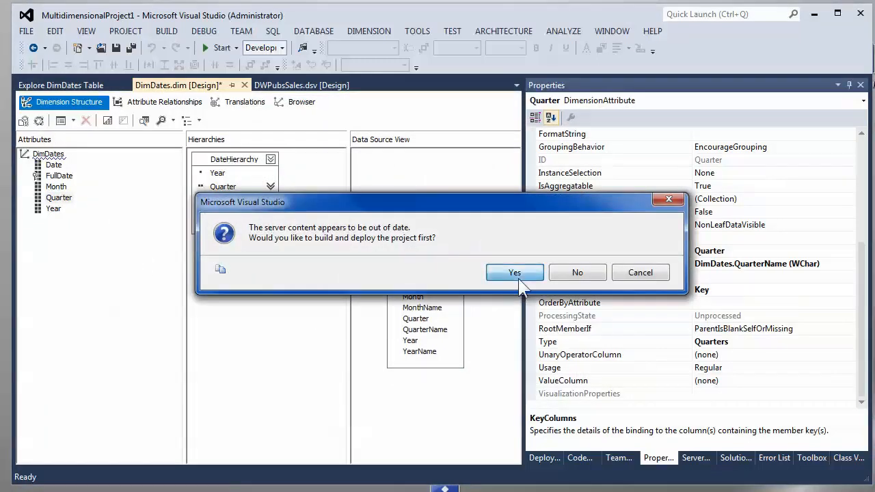
left_click(512, 270)
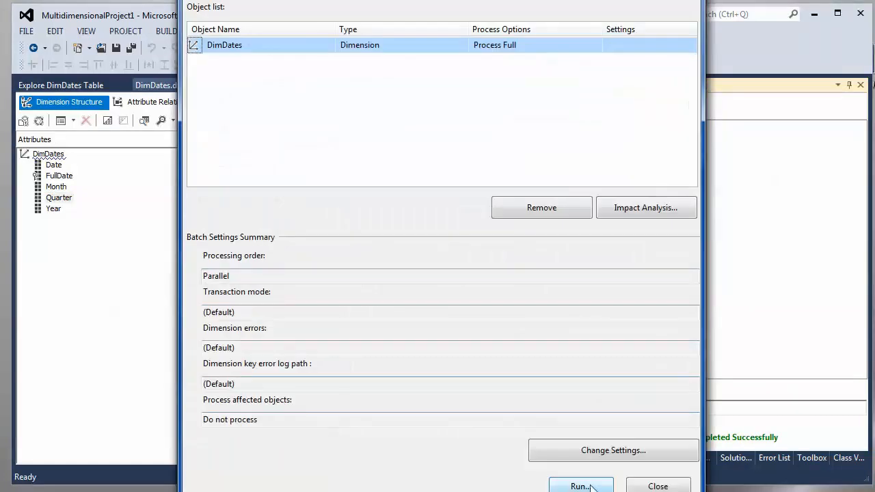
key("Return")
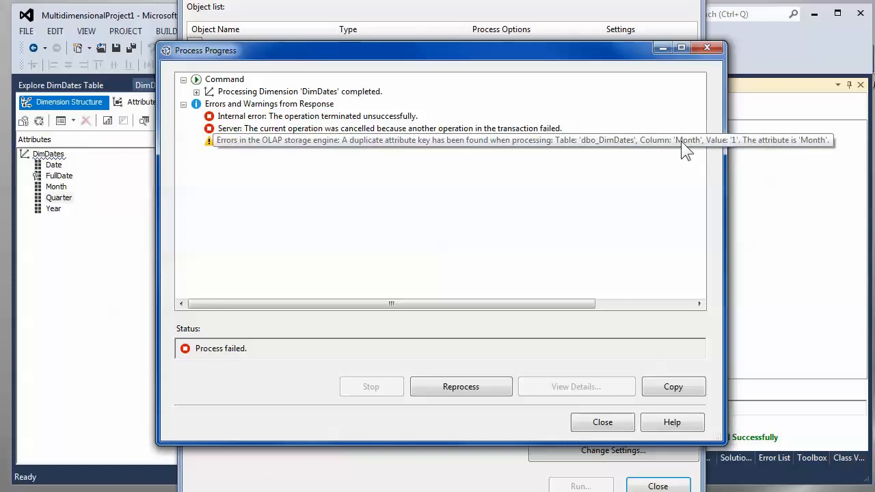
left_click(602, 428)
key("Escape")
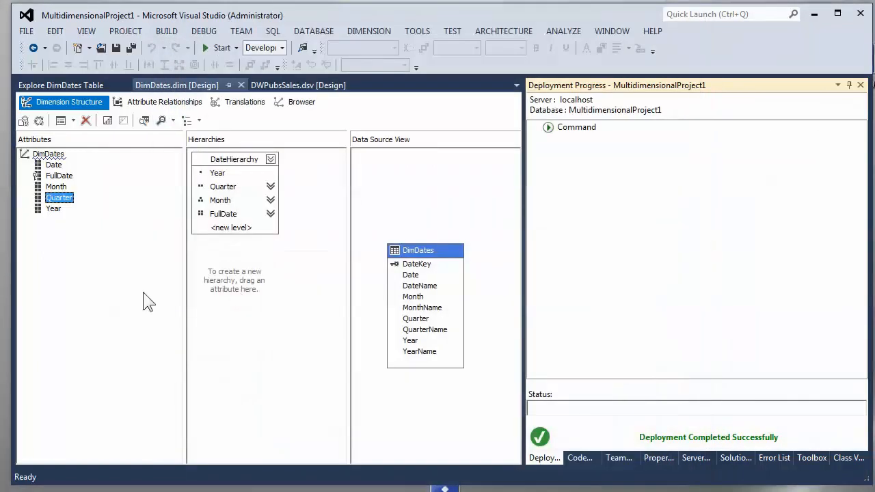
Step: Open the Month attribute's KeyColumns collection and add Year and Quarter to its key columns
left_click(53, 189)
right_click(54, 192)
left_click(91, 326)
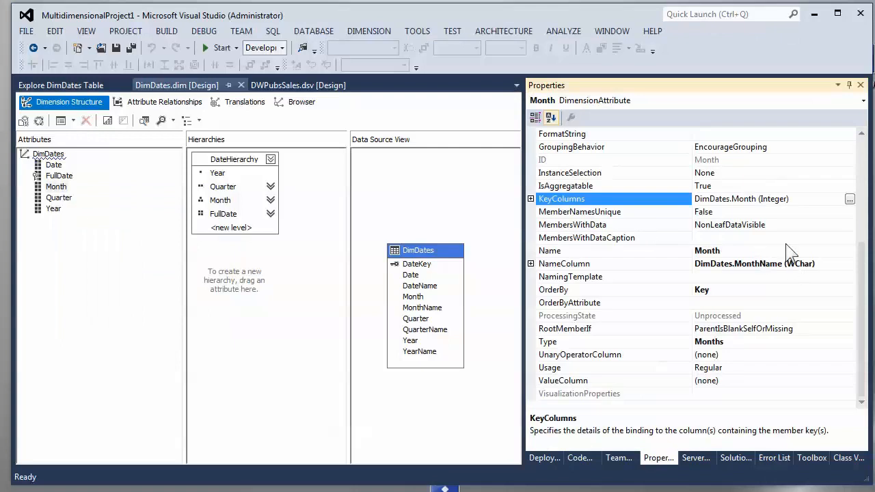
left_click(850, 199)
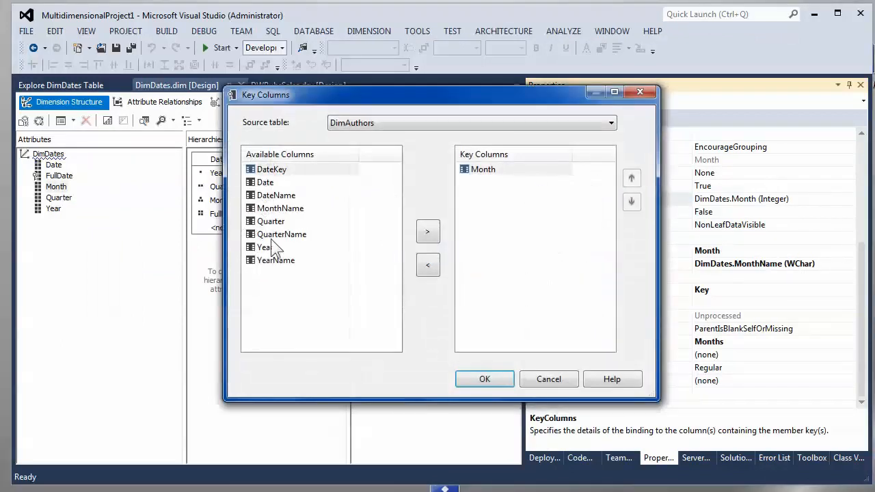
left_click(264, 247)
left_click(425, 232)
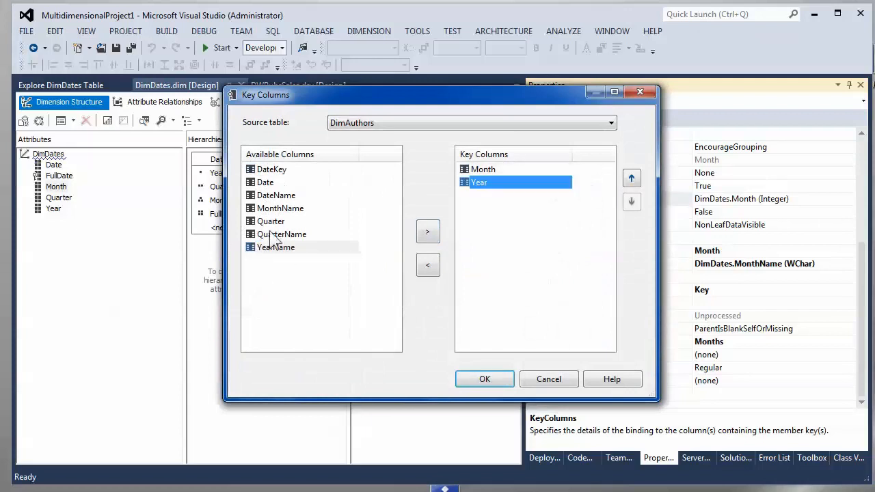
left_click(271, 223)
left_click(428, 232)
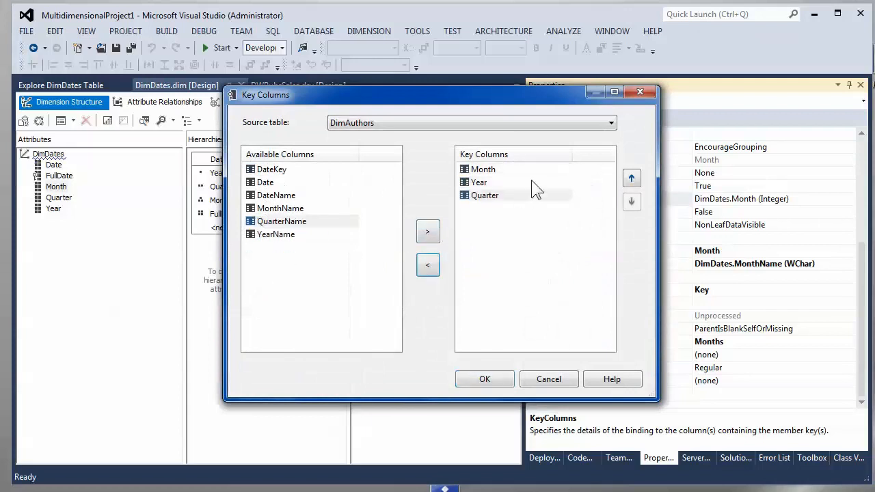
Step: Reorder the Month attribute's key columns to Year, Quarter, Month and apply the collection
left_click(632, 179)
left_click(486, 195)
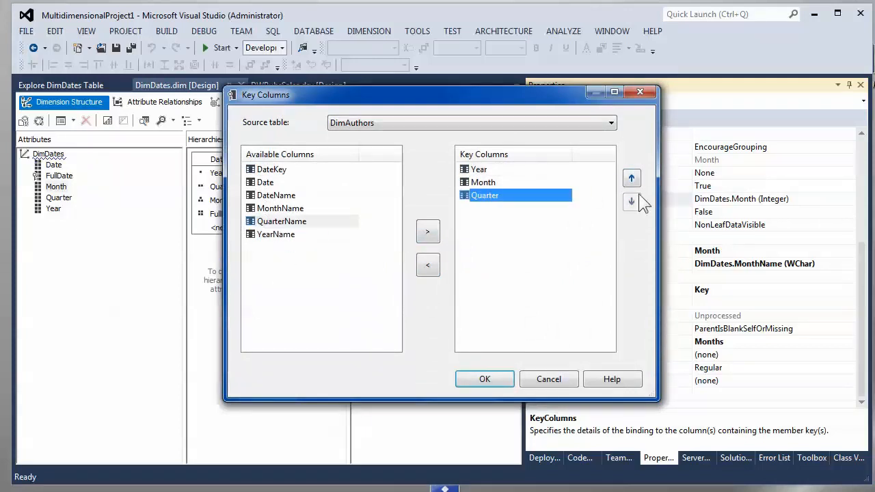
left_click(631, 178)
left_click(478, 171)
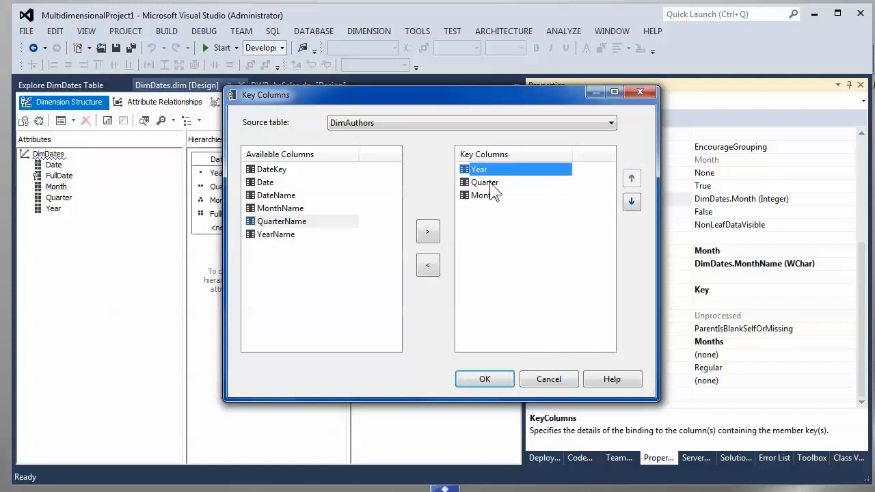
left_click(490, 183)
left_click(486, 195)
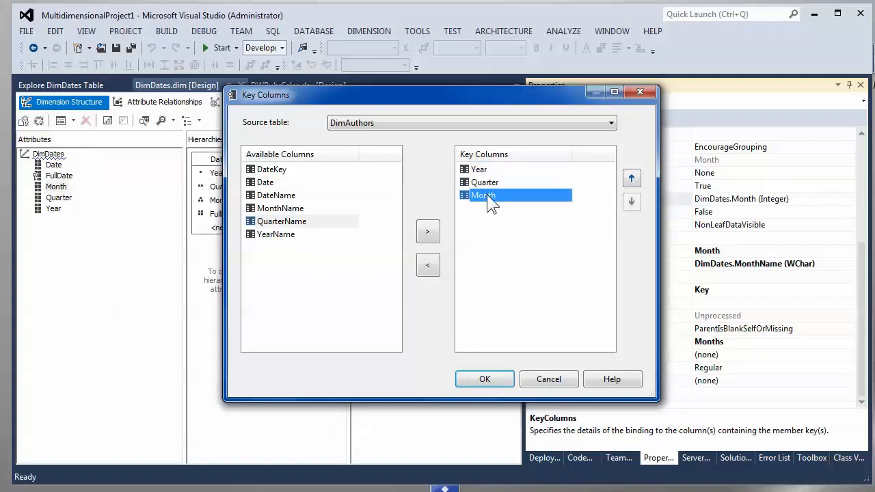
left_click(469, 378)
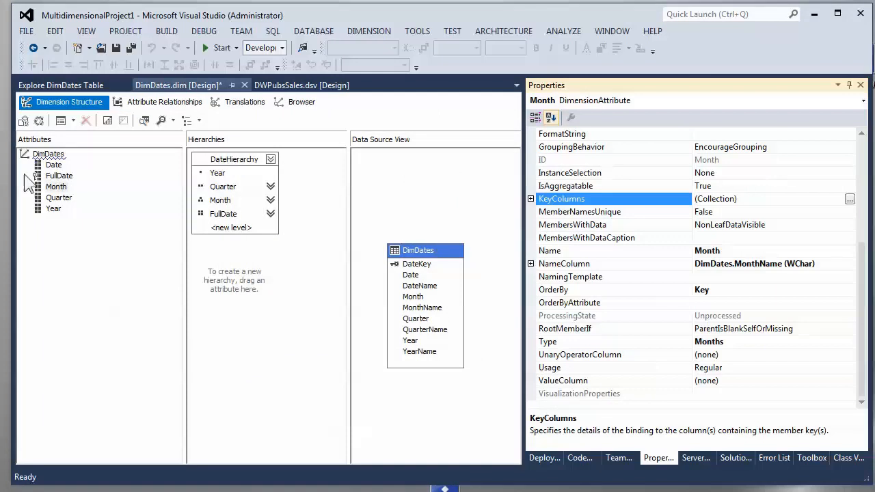
Step: Explore the DimDates table's data to examine its Month and Quarter values, and close the data view
right_click(427, 254)
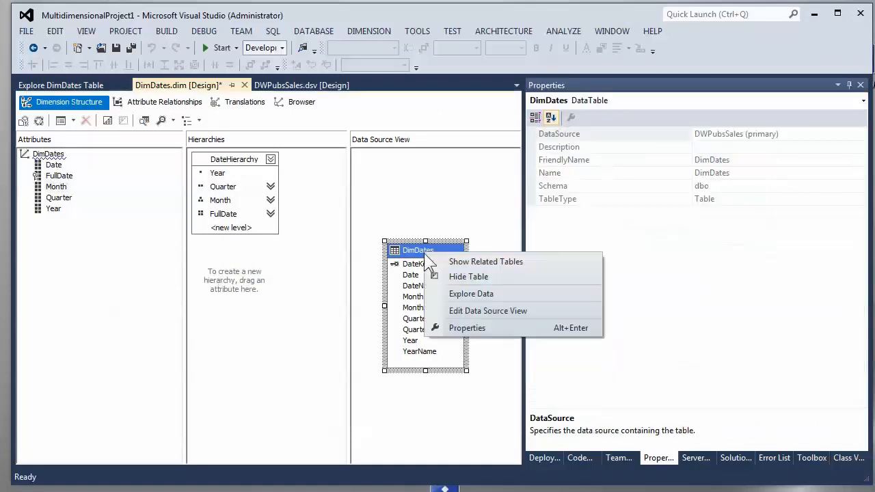
left_click(468, 295)
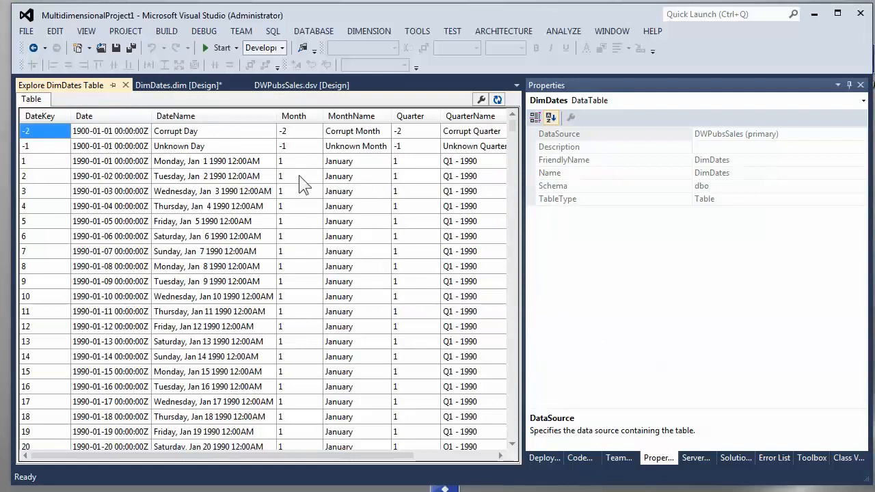
left_click(294, 177)
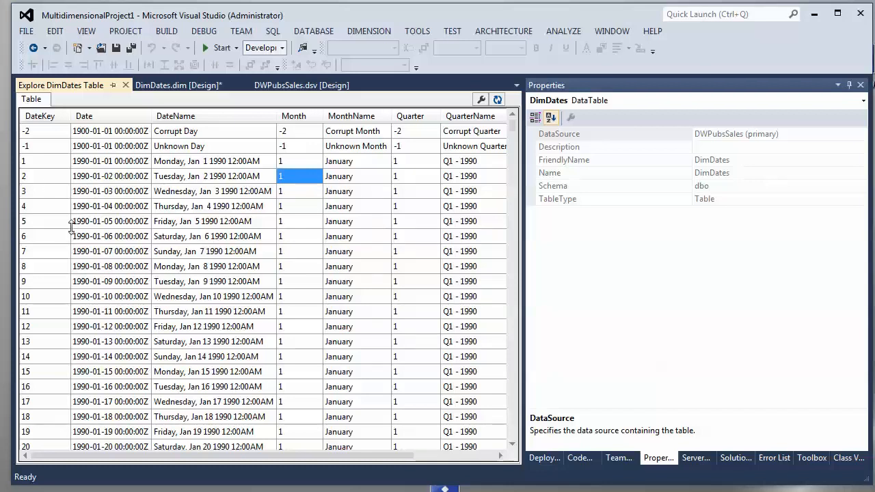
left_click(125, 85)
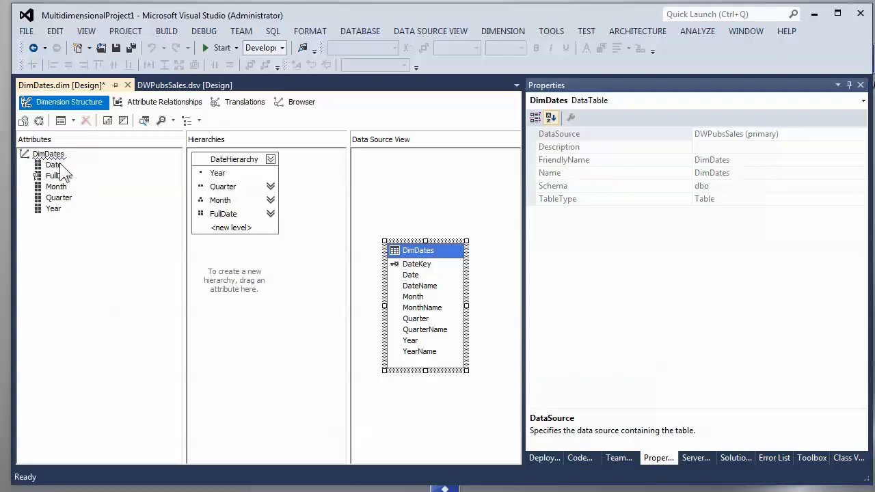
Step: Reopen the DimDates table's data and examine its DateName values alongside the DateKey and Date columns
left_click(58, 197)
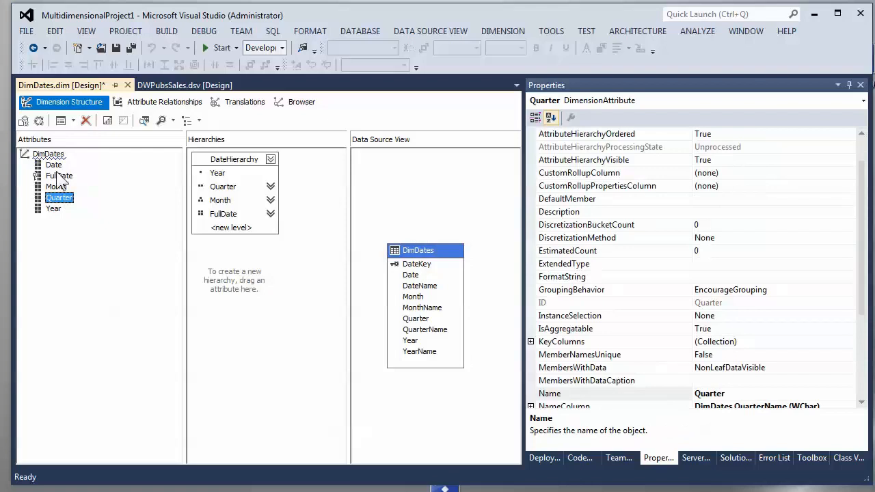
right_click(406, 250)
left_click(472, 290)
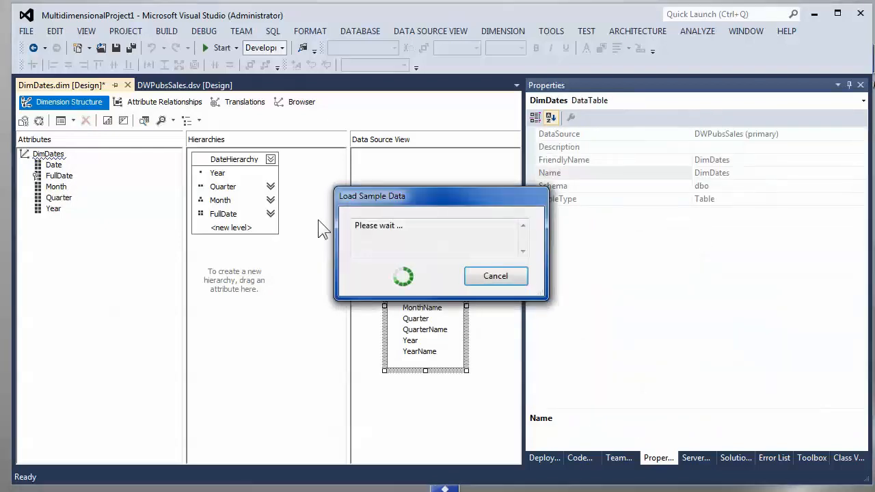
left_click(154, 162)
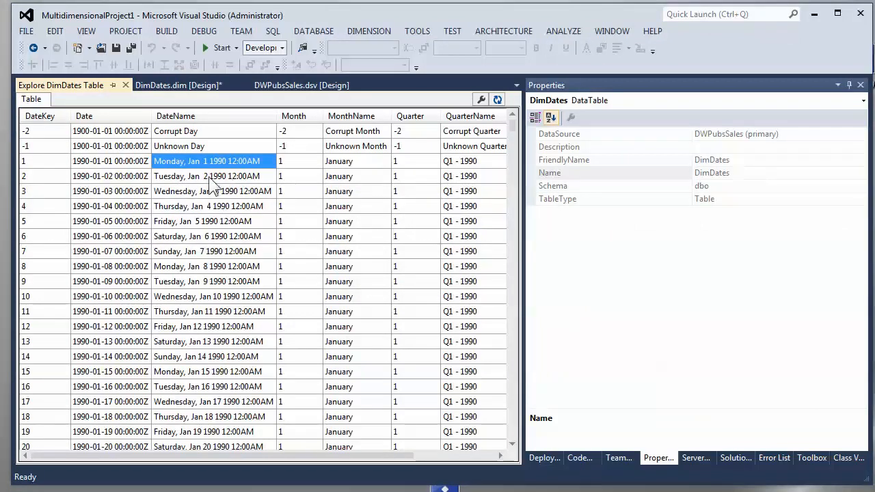
left_click(197, 222)
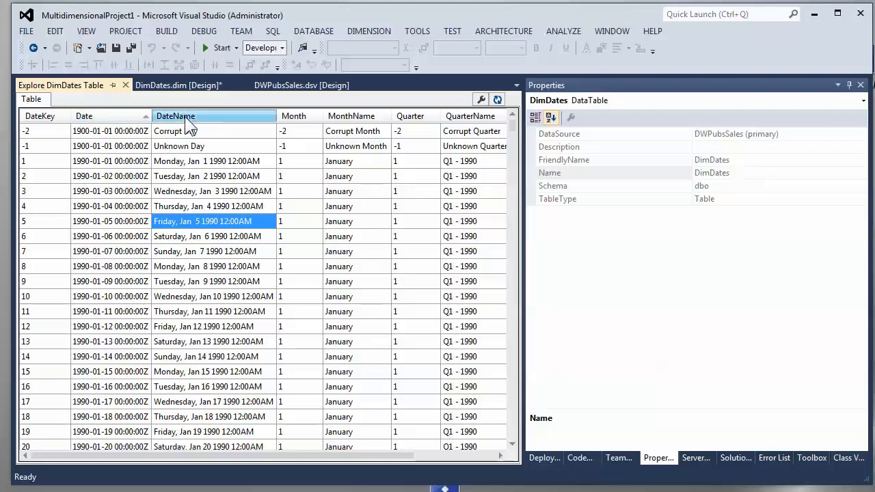
left_click(164, 116)
left_click(51, 123)
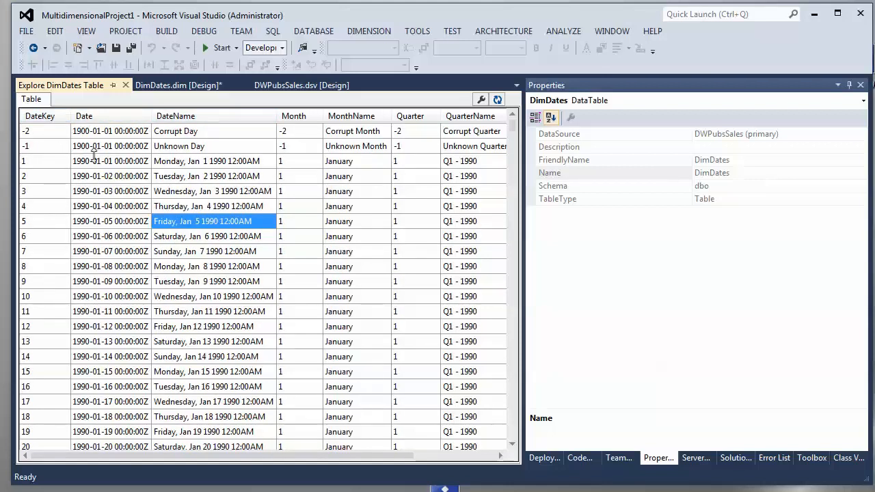
Step: Close the DimDates table data, deploy the project, and process the DimDates dimension with Process Full, closing the processing dialogs
left_click(125, 85)
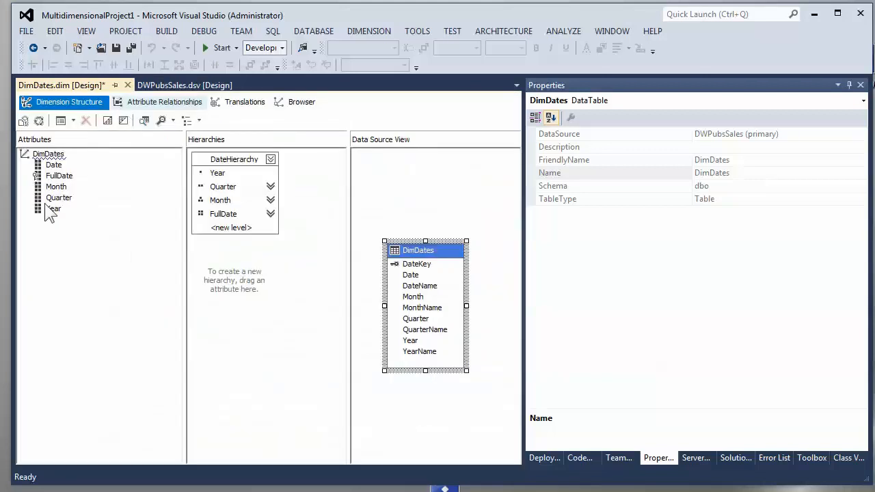
left_click(39, 121)
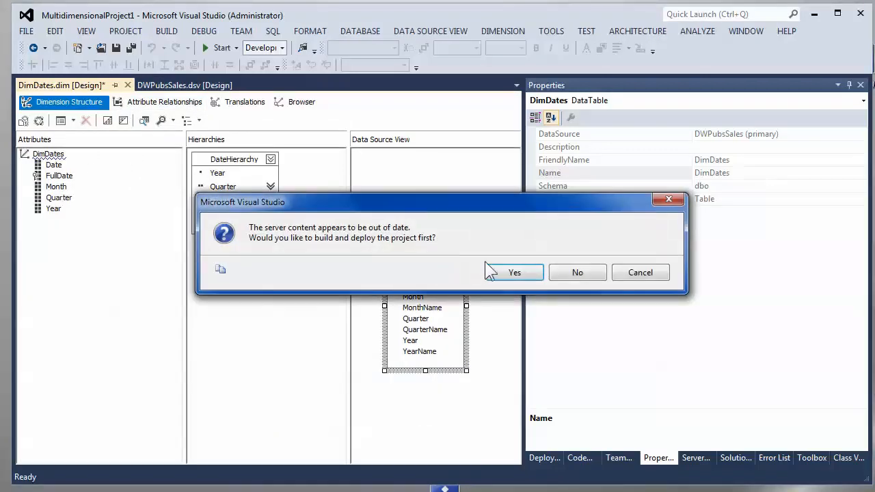
left_click(511, 272)
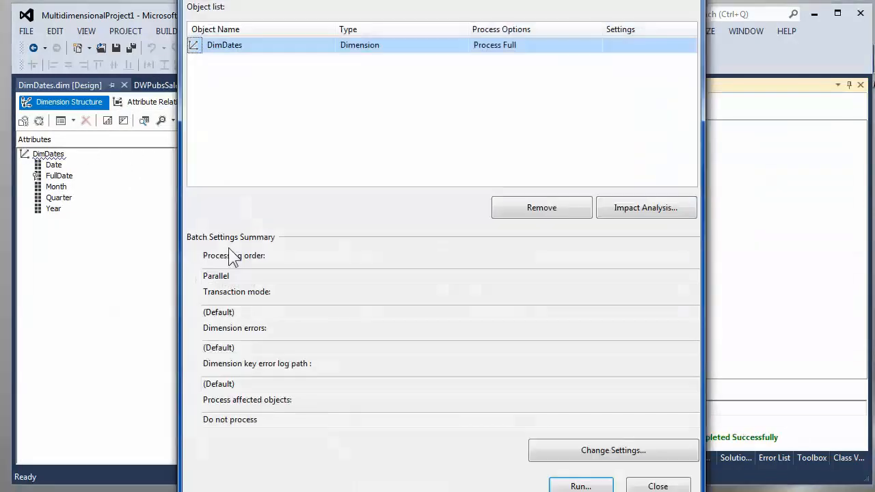
left_click(581, 486)
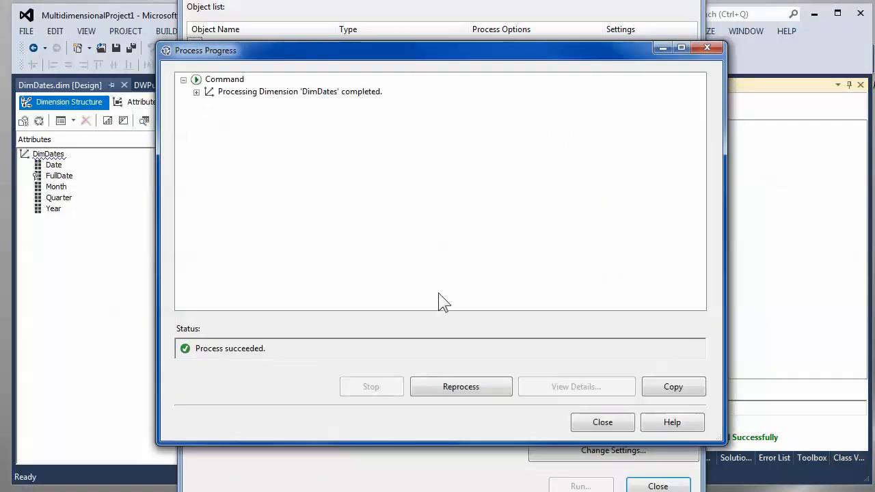
left_click(623, 425)
left_click(657, 486)
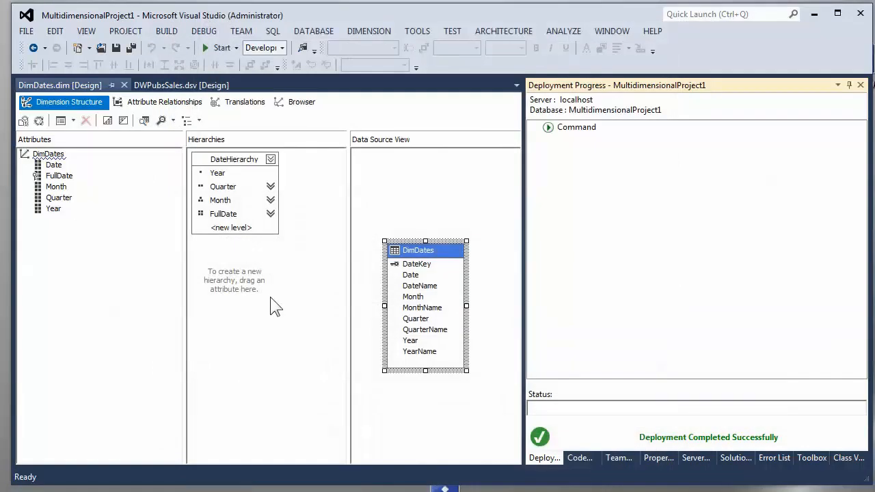
Step: Browse the members of the DimDates dimension's Date and FullDate attribute hierarchies
left_click(296, 102)
left_click(234, 123)
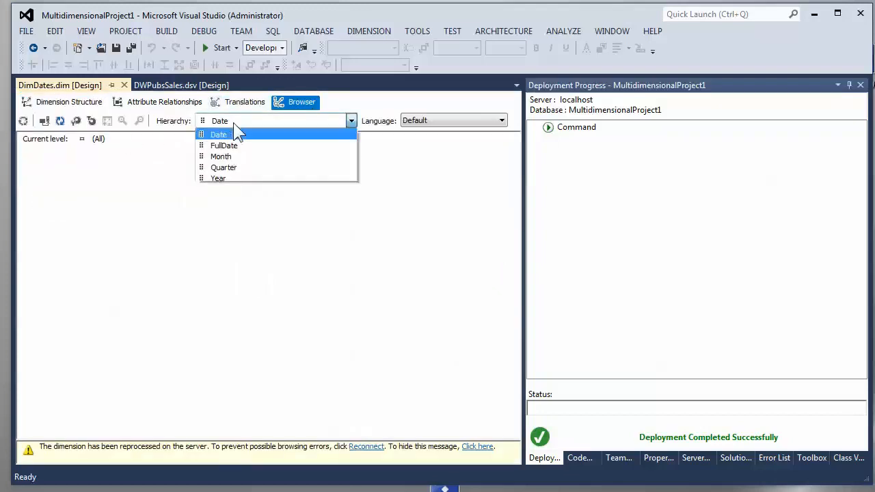
left_click(220, 137)
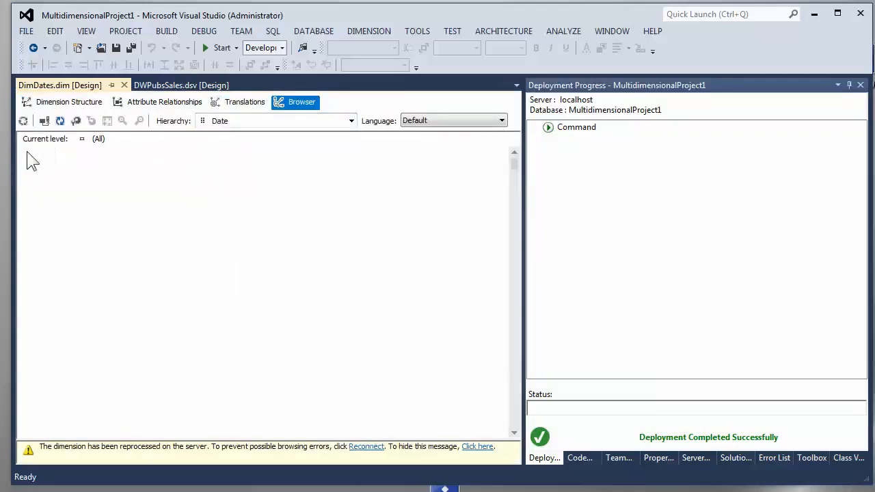
left_click(25, 154)
left_click(250, 121)
left_click(224, 145)
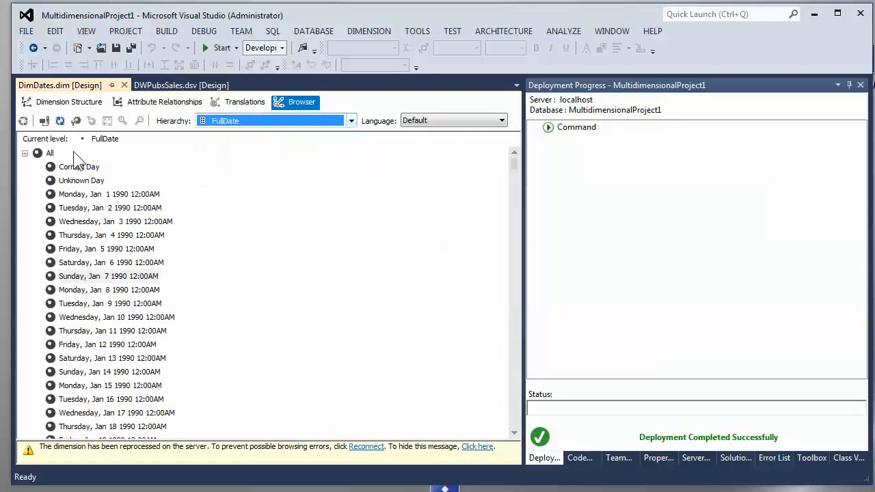
Step: Examine the members of the Month, Quarter and Year attribute hierarchies in the dimension browser
left_click(237, 122)
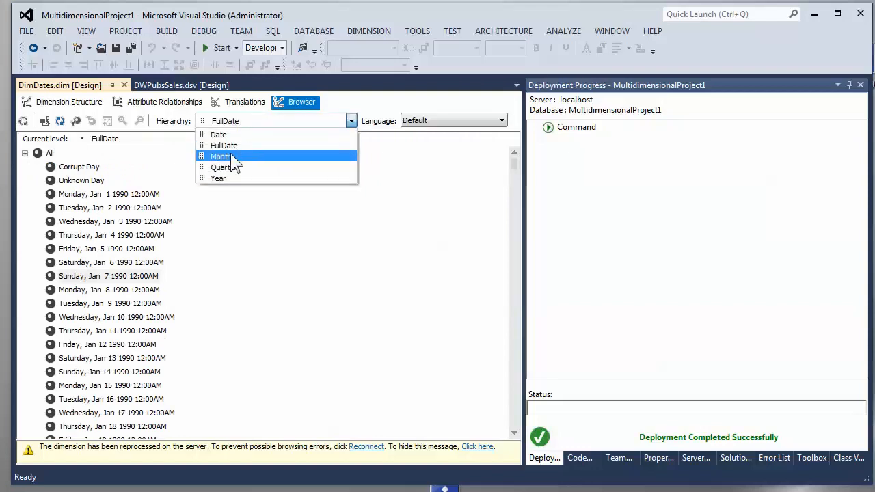
left_click(218, 158)
left_click(236, 120)
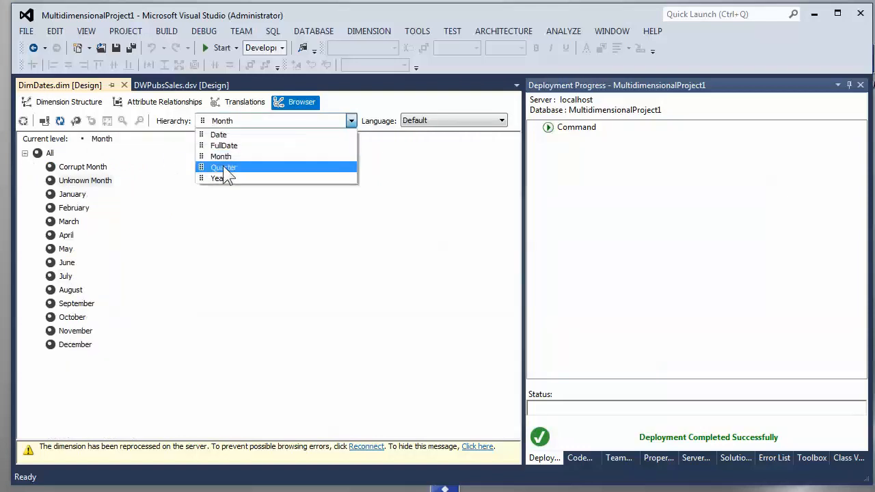
left_click(224, 169)
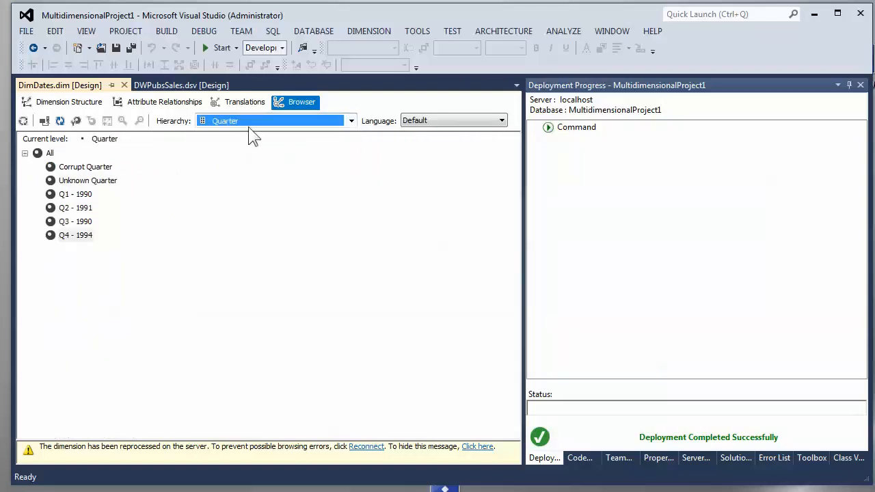
left_click(277, 120)
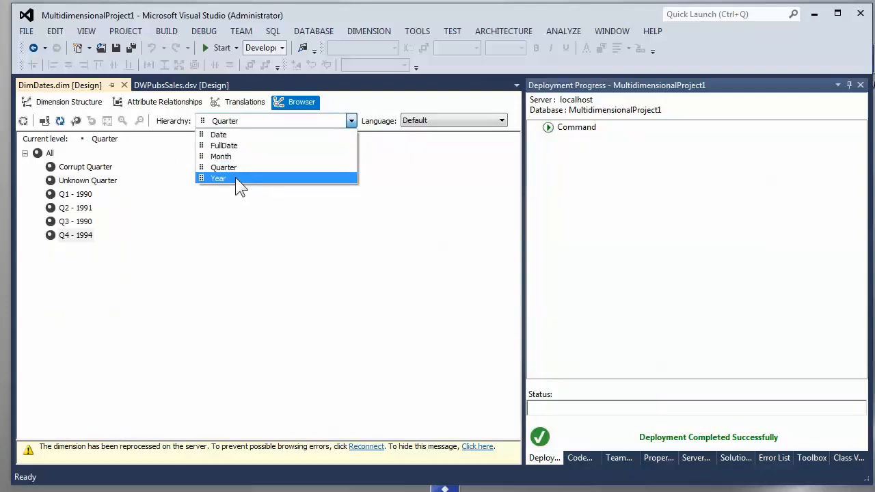
left_click(235, 177)
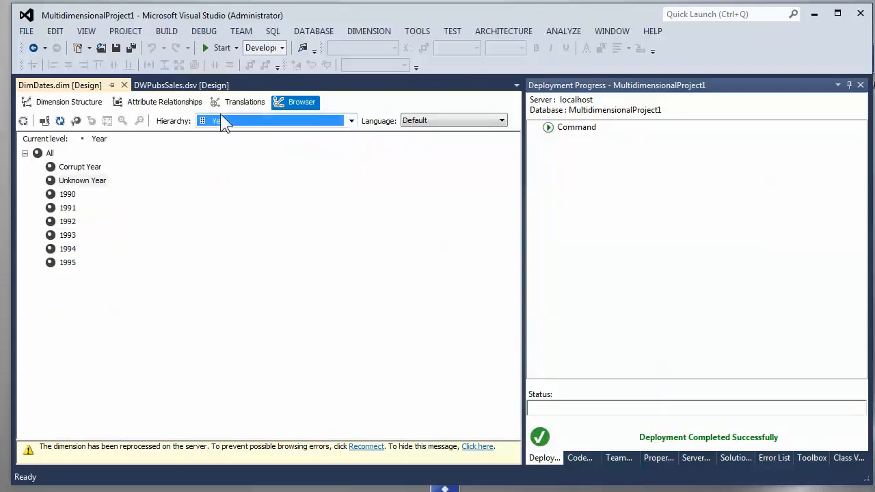
Step: Check the dimension structure for DateHierarchy, reconnect the dimension browser, and select DateHierarchy for browsing
left_click(103, 106)
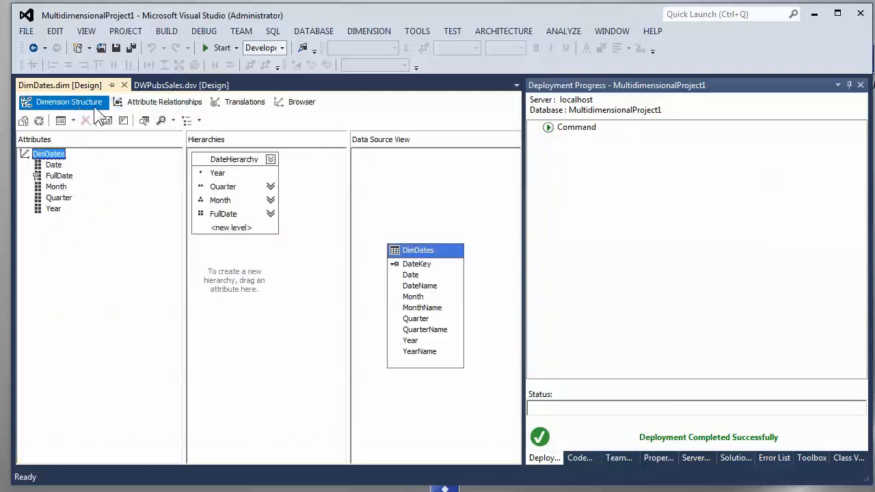
left_click(295, 102)
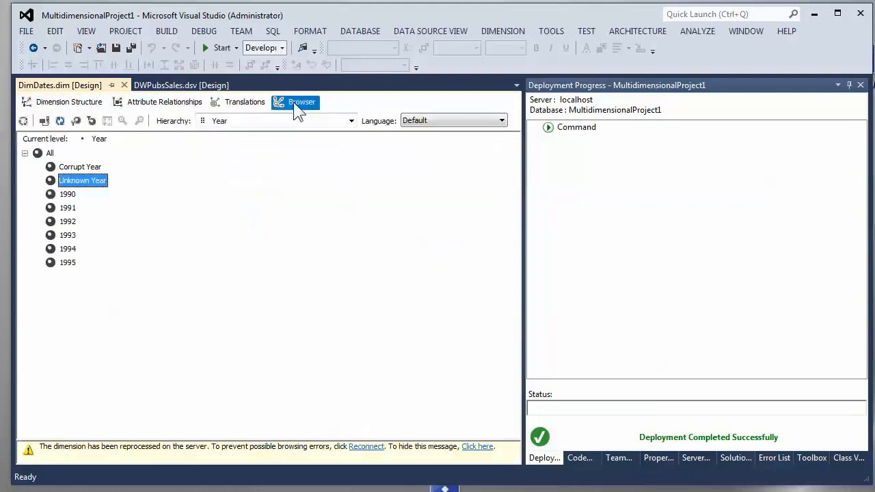
left_click(43, 121)
left_click(251, 124)
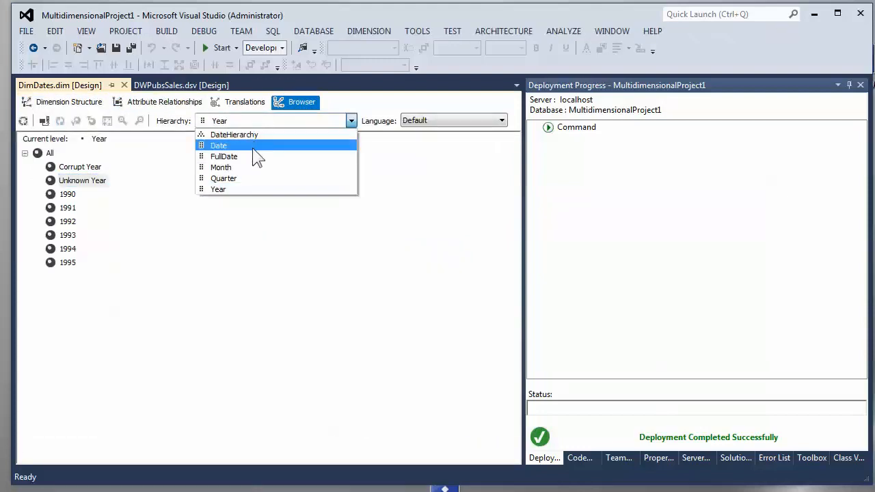
left_click(247, 135)
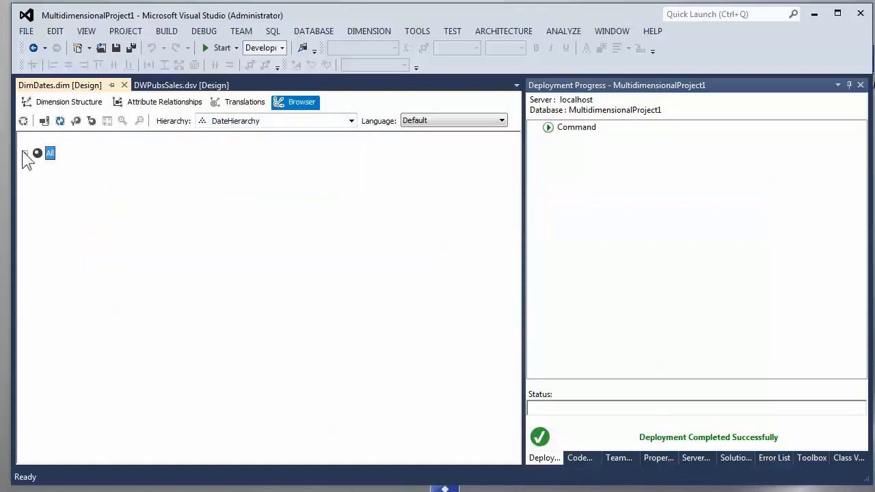
Step: Expand DateHierarchy's corrupt, unknown and 1990 years, drilling through Q1 - 1990 and January to examine the nested levels
left_click(25, 153)
left_click(38, 167)
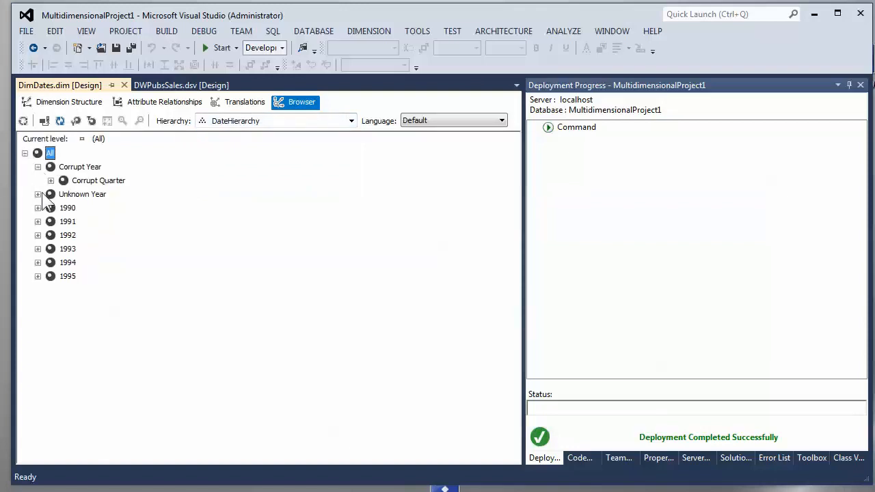
left_click(37, 194)
left_click(38, 221)
left_click(51, 236)
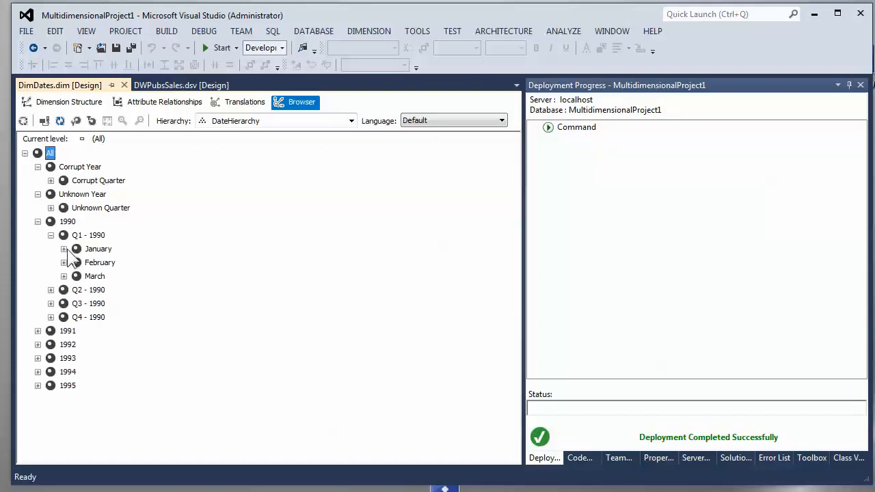
left_click(63, 249)
left_click(63, 154)
Step: Save and close the DimDates dimension design, and bring up the solution's project items
left_click(117, 49)
left_click(123, 84)
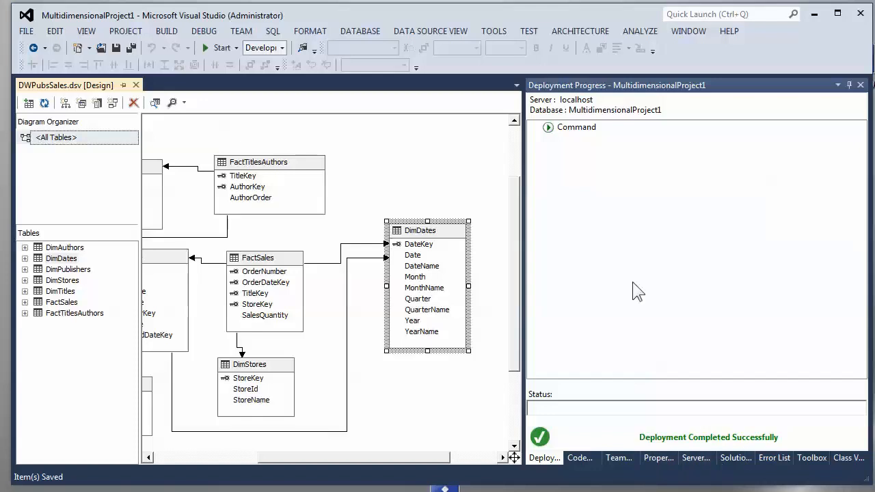
left_click(736, 460)
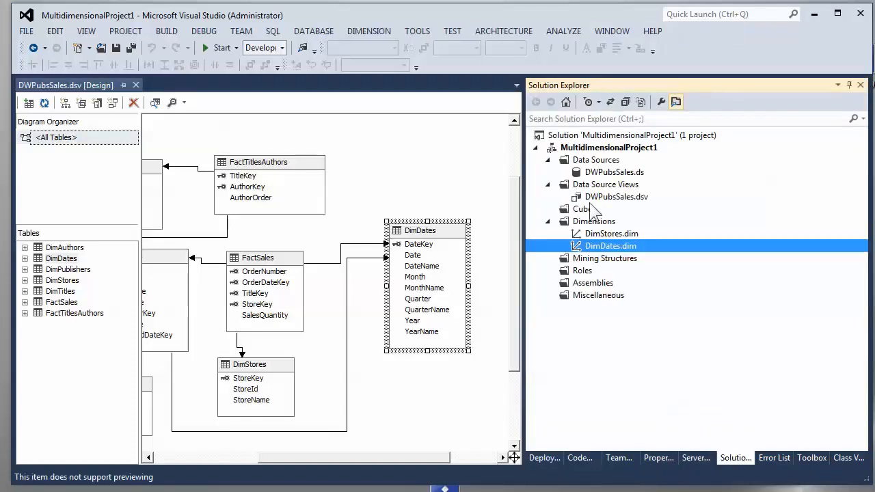